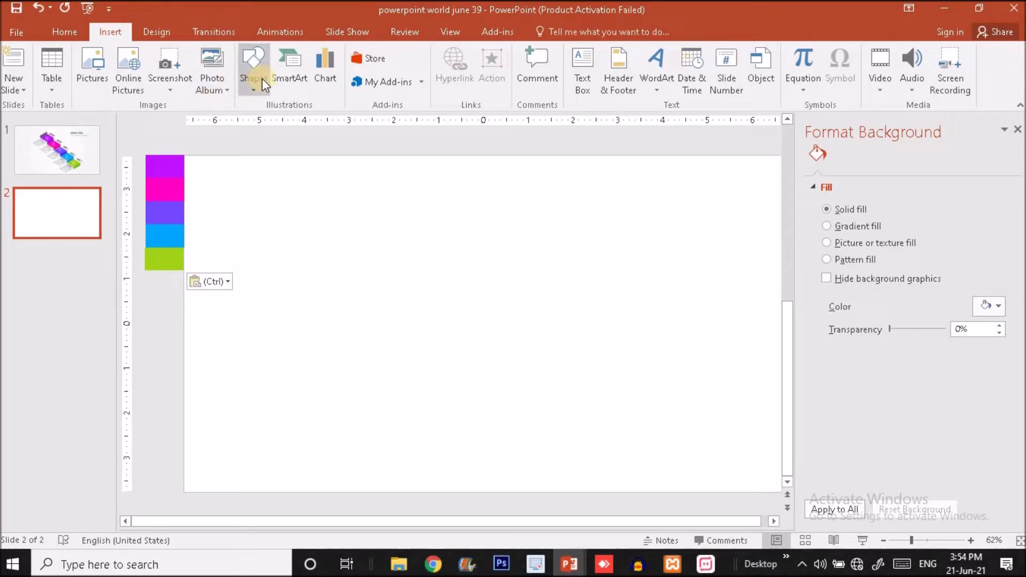
Insert a diamond about 2.2" by 2.2" in the upper-left area of slide 2.
{"action": "left_click", "coordinate": [262, 79]}
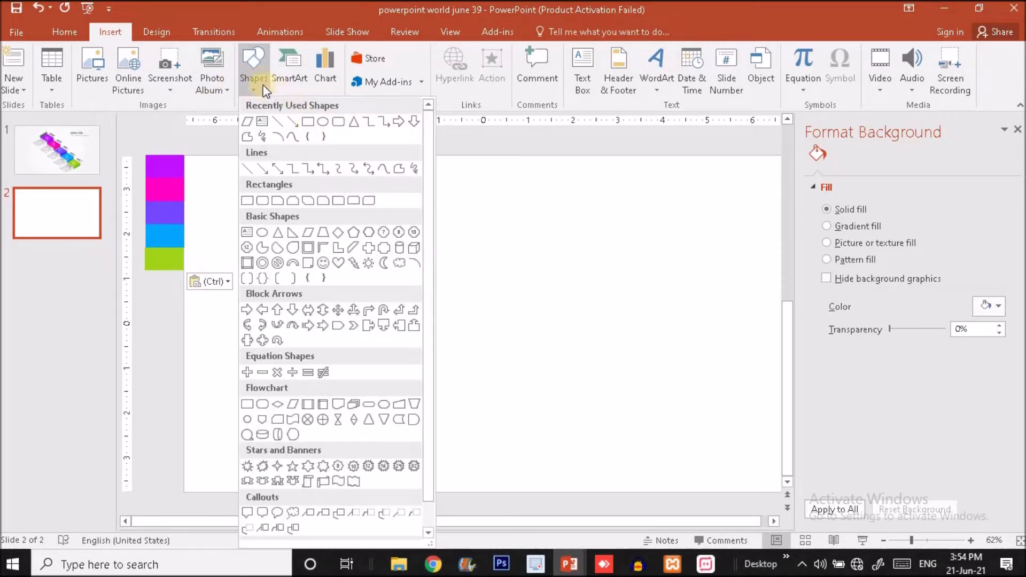
{"action": "left_click", "coordinate": [115, 33]}
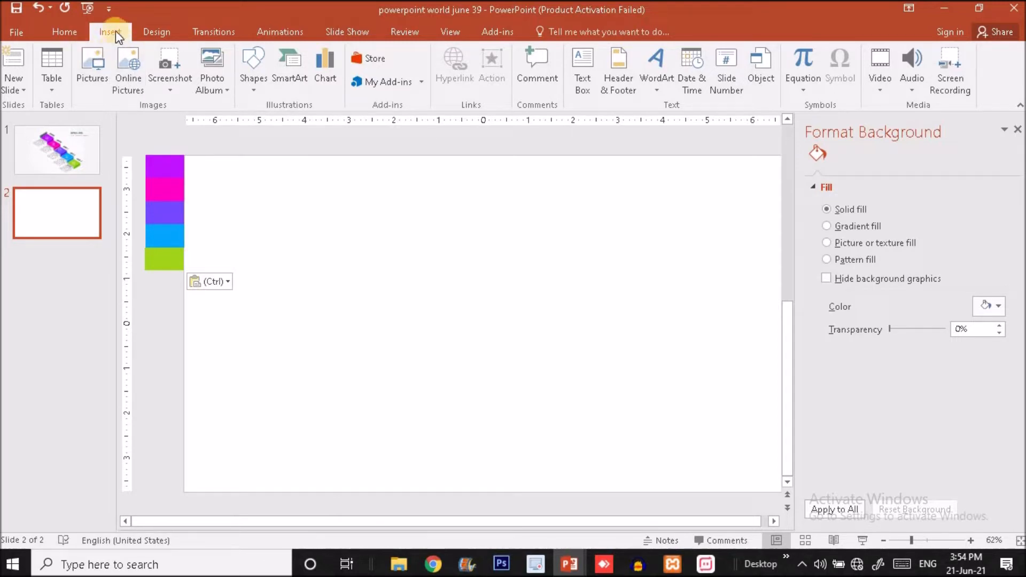
{"action": "left_click", "coordinate": [249, 72]}
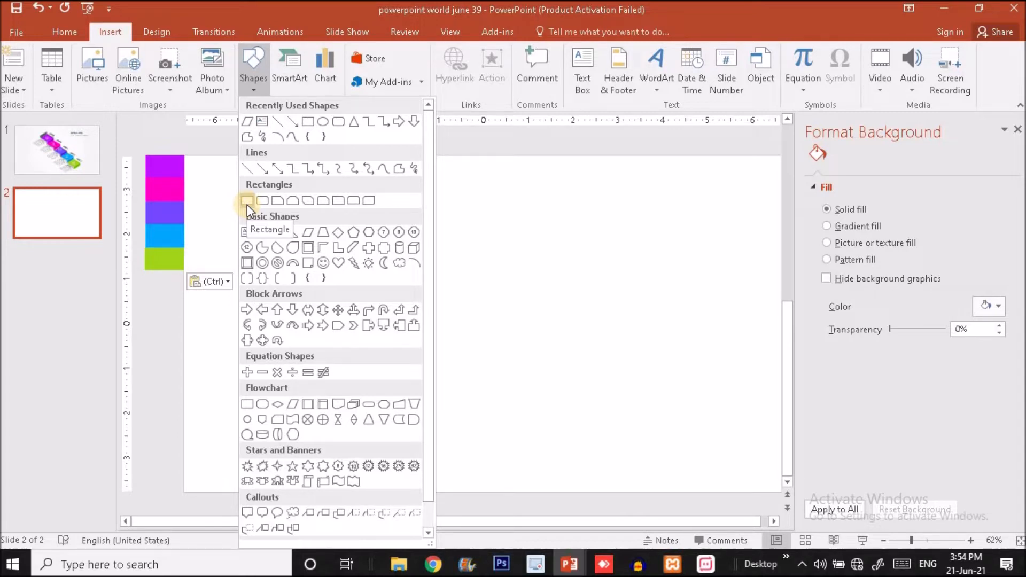
{"action": "left_click", "coordinate": [341, 234]}
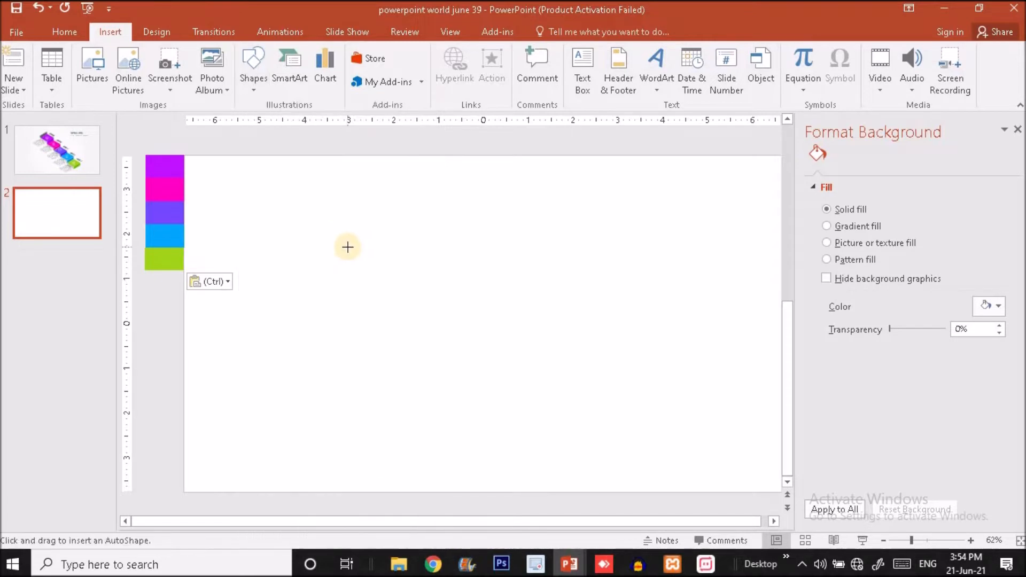
{"action": "left_click_drag", "start_coordinate": [347, 247], "coordinate": [398, 288]}
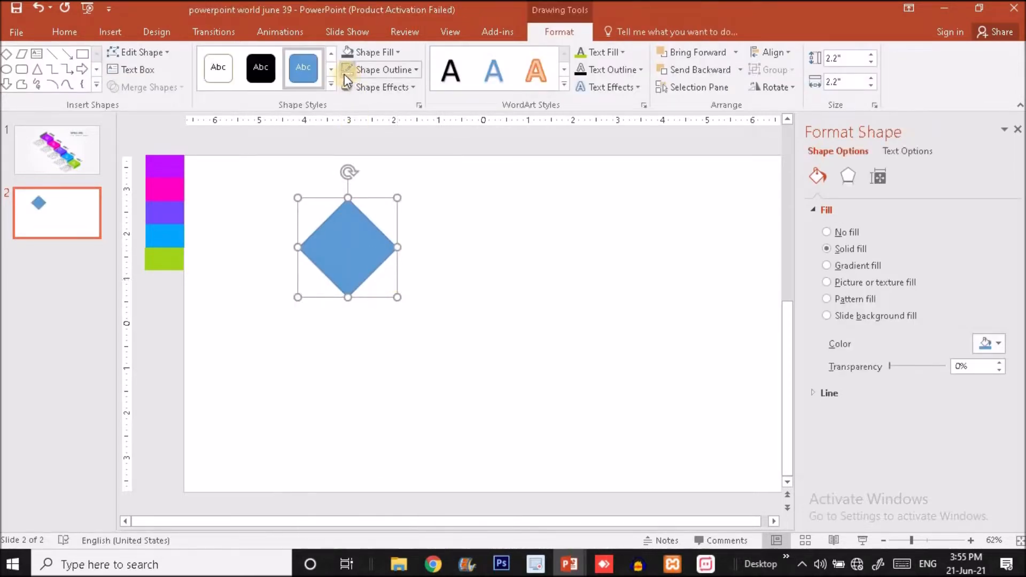
Move the diamond to the middle of the slide and resize it to about 2.31" high and 3.19" wide.
{"action": "left_click_drag", "start_coordinate": [351, 222], "coordinate": [503, 283]}
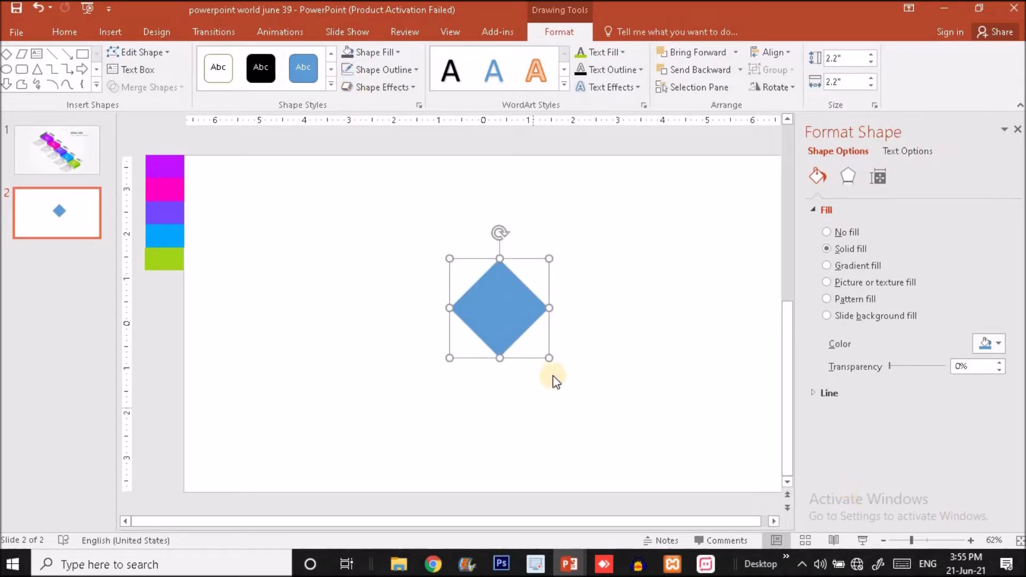
{"action": "left_click_drag", "start_coordinate": [549, 358], "coordinate": [571, 380]}
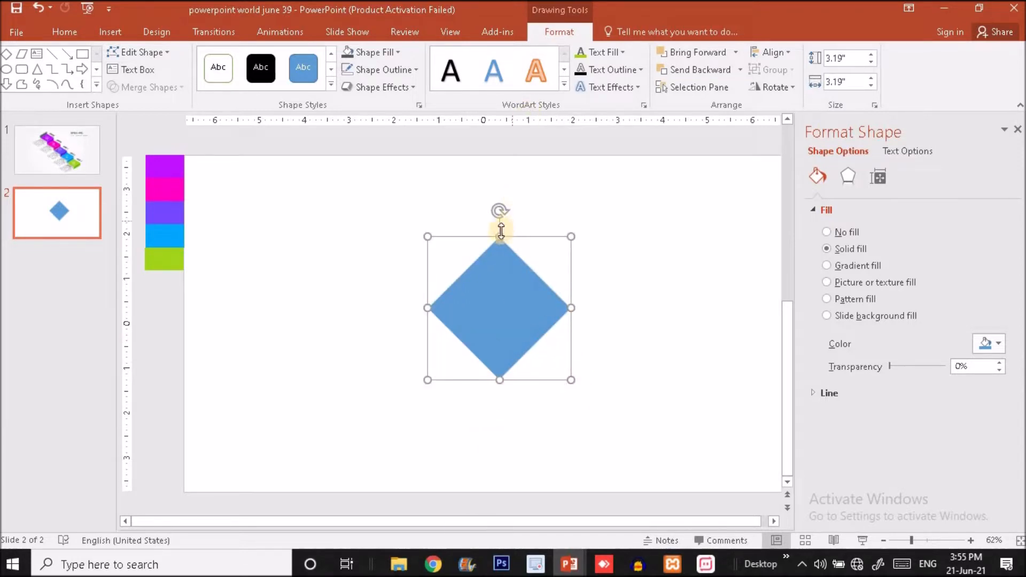
{"action": "left_click_drag", "start_coordinate": [501, 232], "coordinate": [500, 277]}
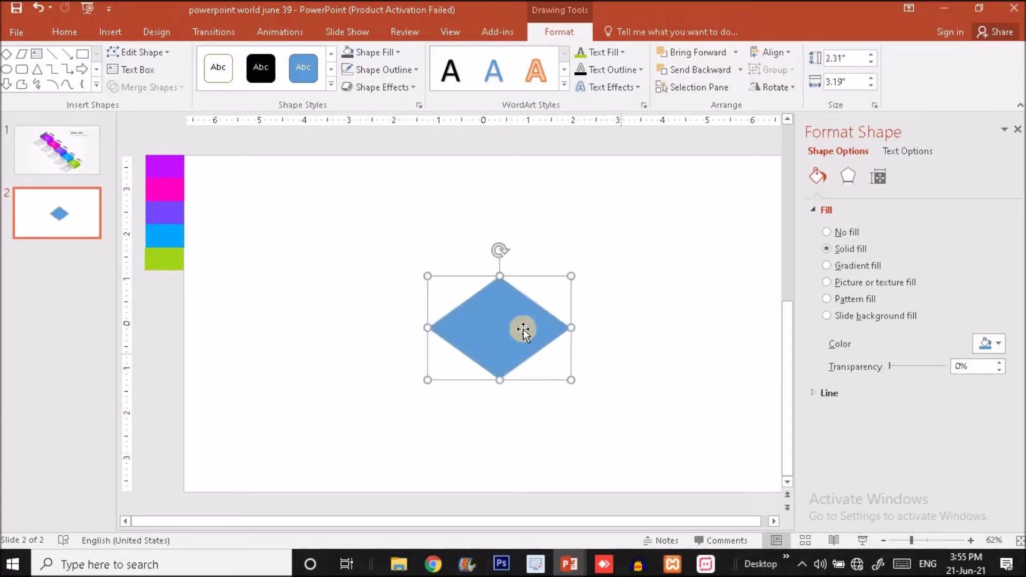
Insert a parallelogram about 0.67" by 2.63" with a dark grey fill and place it below the diamond's bottom corner.
{"action": "left_click", "coordinate": [114, 31]}
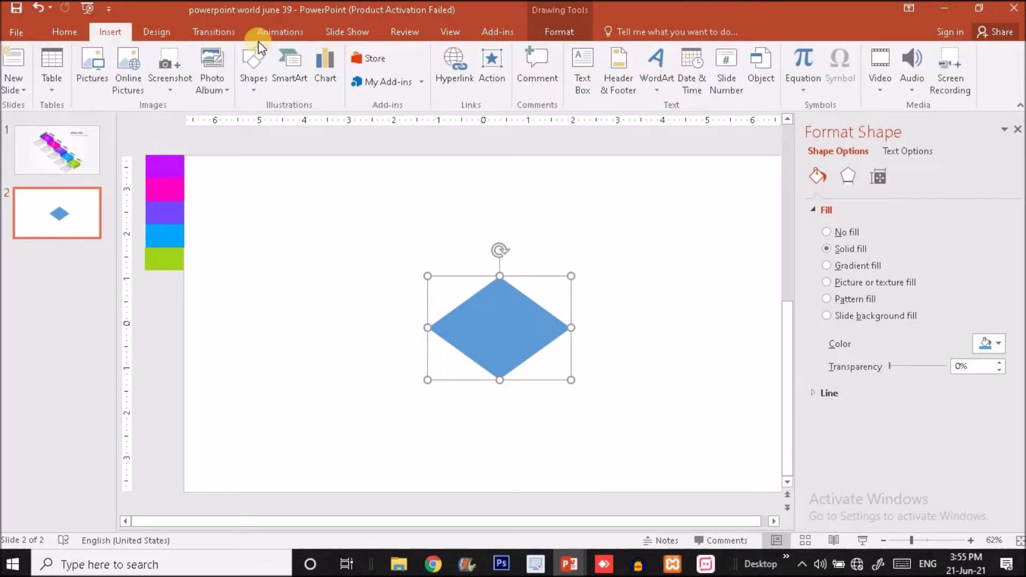
{"action": "left_click", "coordinate": [253, 80]}
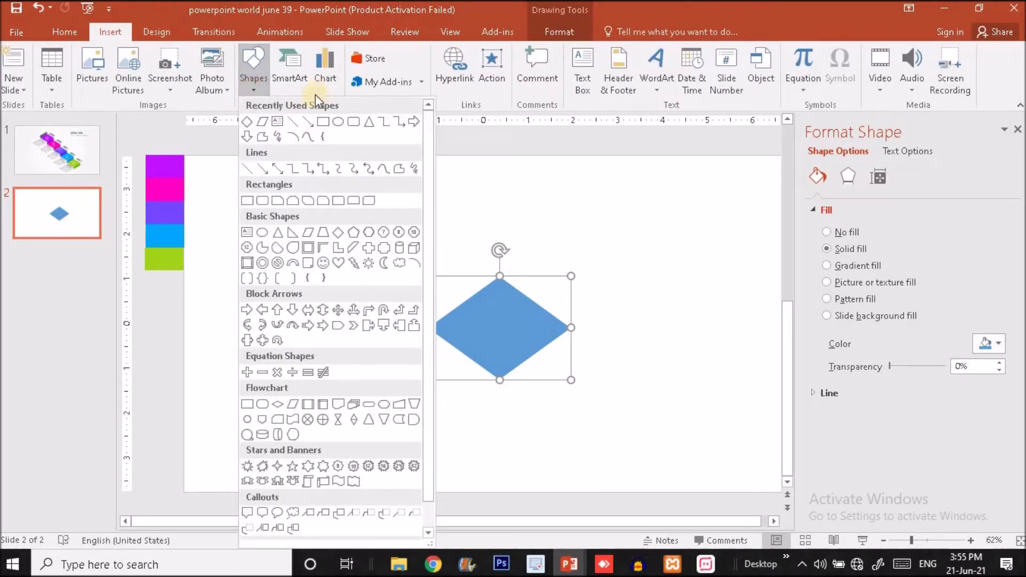
{"action": "left_click", "coordinate": [309, 233]}
{"action": "left_click_drag", "start_coordinate": [607, 217], "coordinate": [724, 247]}
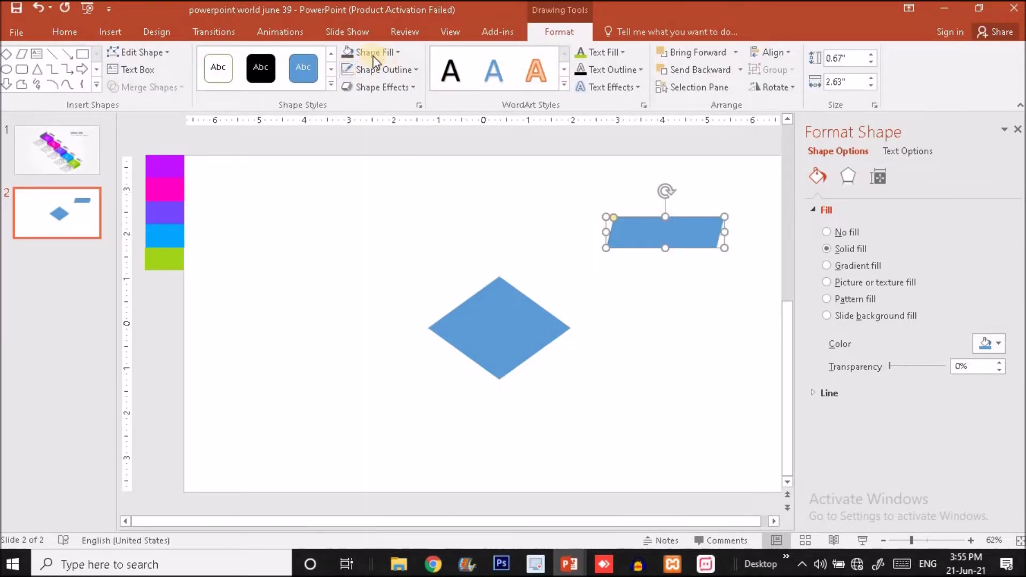
{"action": "left_click_drag", "start_coordinate": [671, 231], "coordinate": [548, 393]}
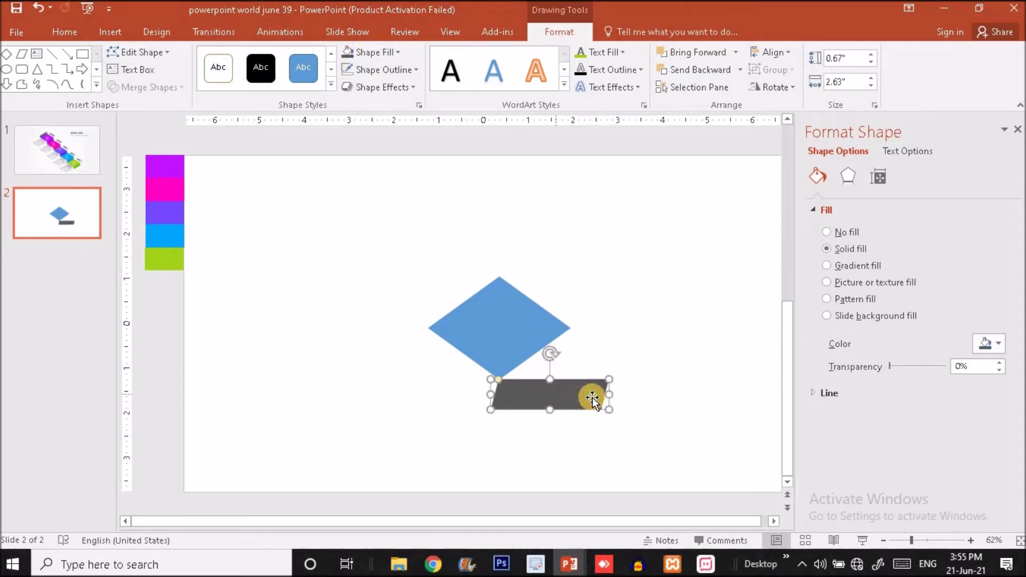
Rotate the grey parallelogram parallel to the diamond's lower-right edge and move it against that edge.
{"action": "left_click_drag", "start_coordinate": [552, 354], "coordinate": [520, 350]}
{"action": "left_click_drag", "start_coordinate": [540, 406], "coordinate": [522, 389]}
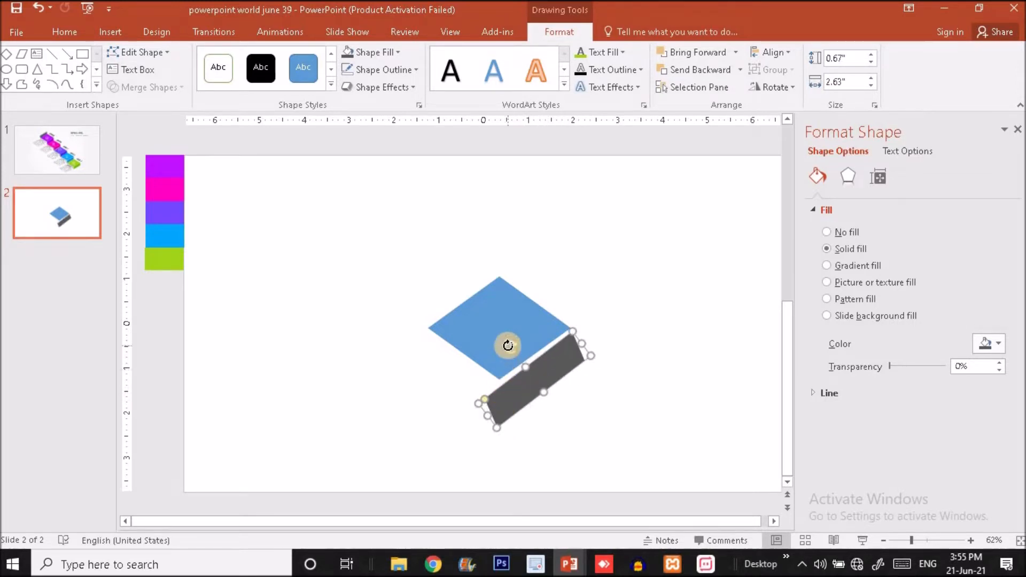
{"action": "left_click_drag", "start_coordinate": [508, 345], "coordinate": [539, 368]}
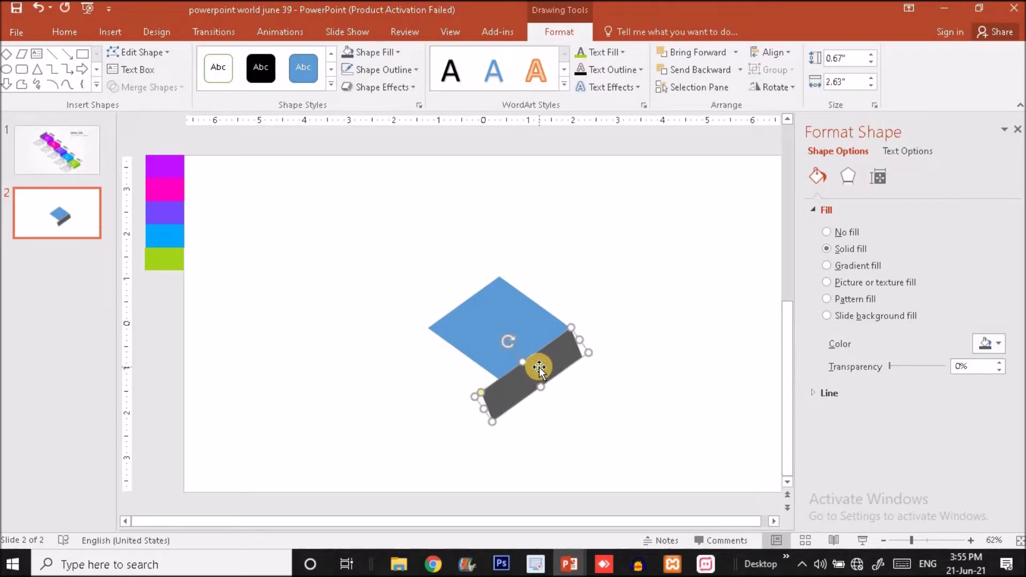
Resize the grey parallelogram to about 0.44" by 2.29" and adjust its slant so it fits the diamond's lower-right edge with vertical ends.
{"action": "left_click_drag", "start_coordinate": [485, 395], "coordinate": [501, 379]}
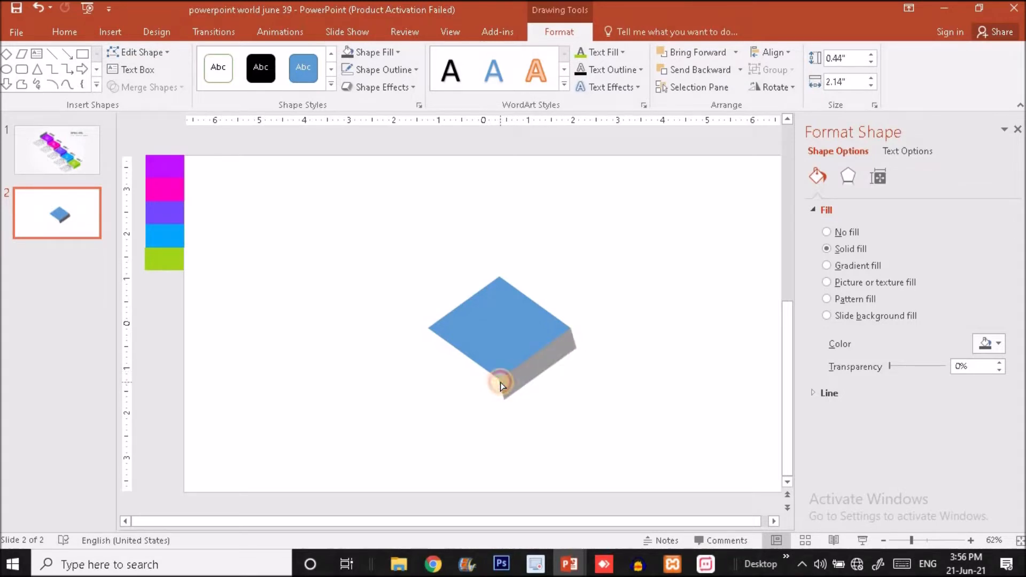
{"action": "left_click_drag", "start_coordinate": [500, 382], "coordinate": [505, 381]}
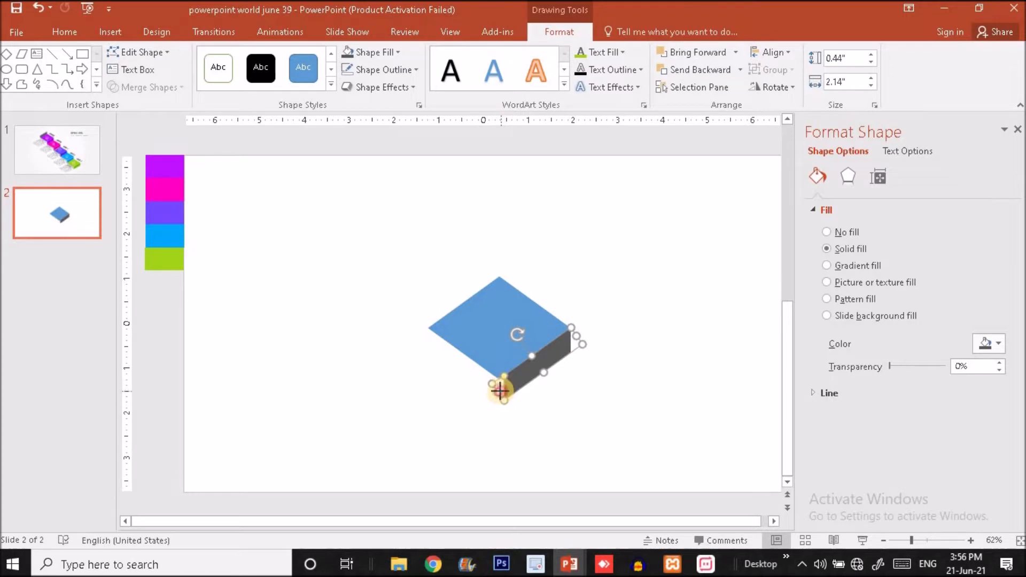
{"action": "left_click", "coordinate": [493, 390]}
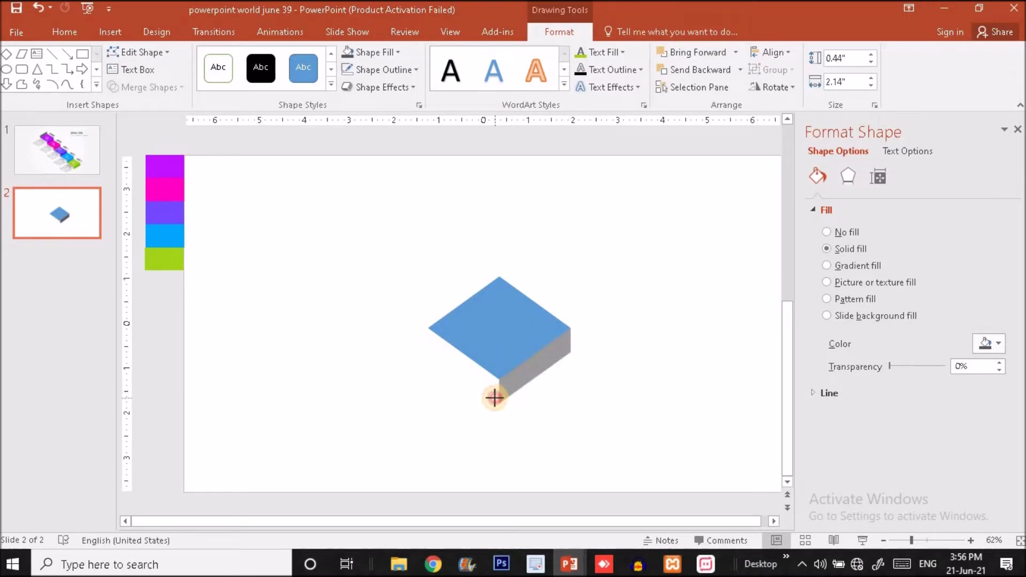
{"action": "left_click_drag", "start_coordinate": [495, 399], "coordinate": [496, 399]}
{"action": "left_click", "coordinate": [548, 400]}
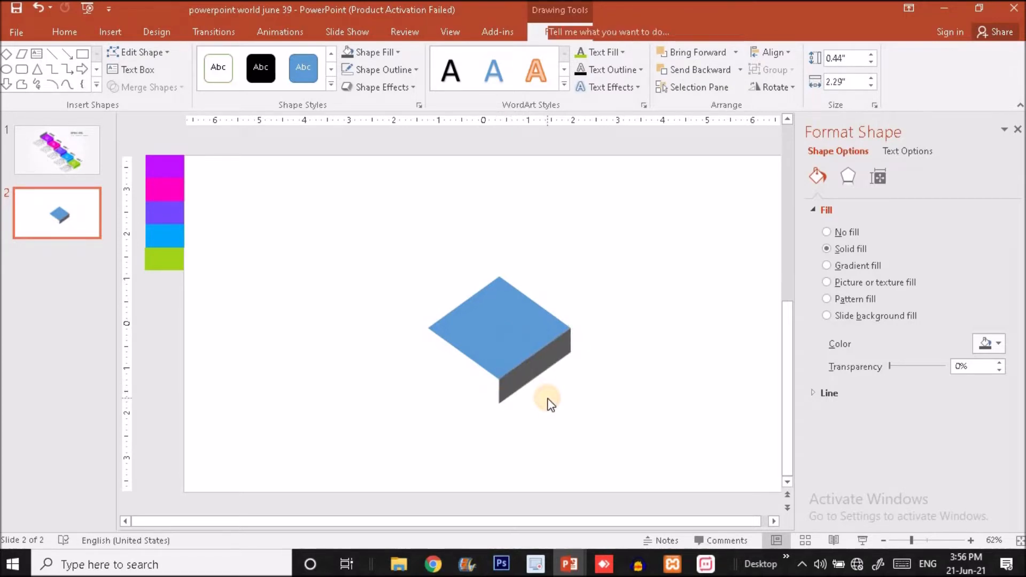
Copy the green 2017 block from slide 1 onto slide 2 and place it, enlarged, in the slide's upper-right area.
{"action": "left_click", "coordinate": [85, 154]}
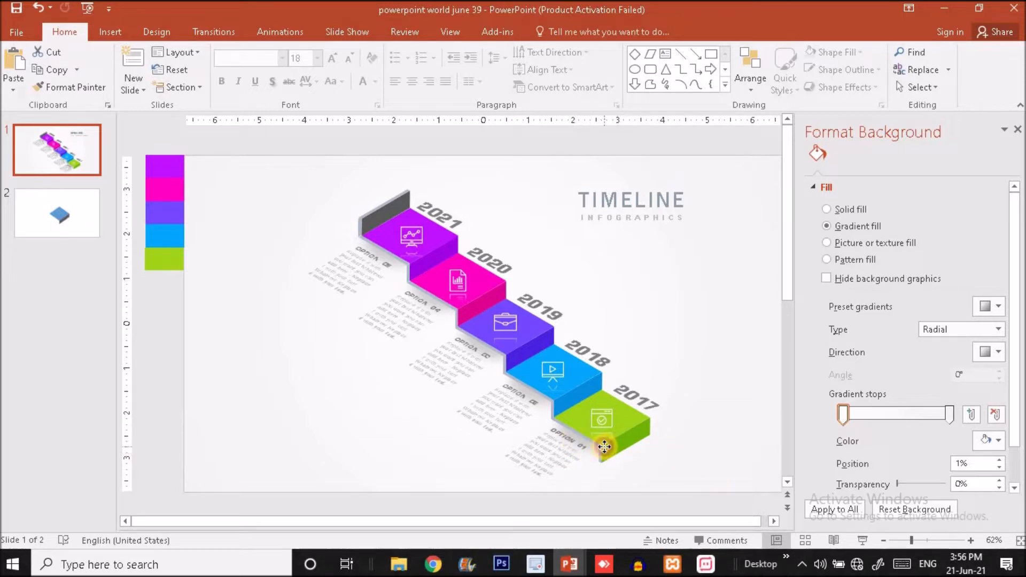
{"action": "left_click", "coordinate": [604, 447]}
{"action": "left_click", "coordinate": [633, 438]}
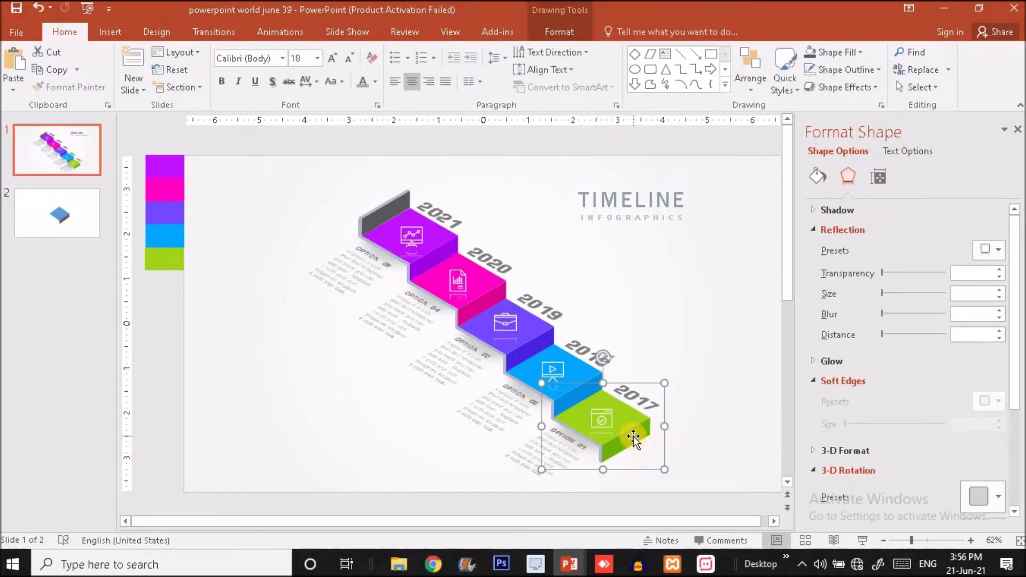
{"action": "left_click", "coordinate": [85, 231]}
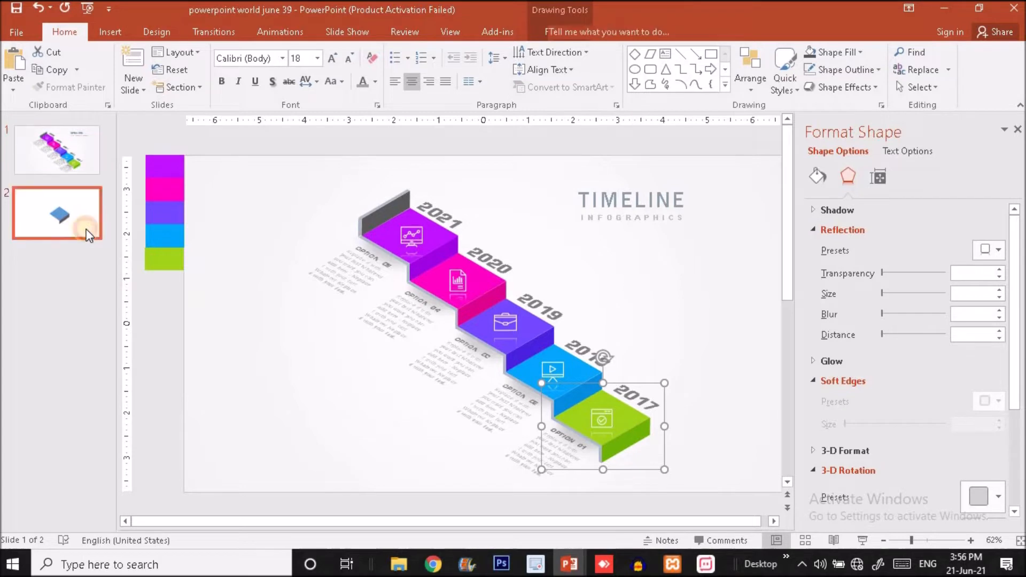
{"action": "key", "text": "ctrl+v"}
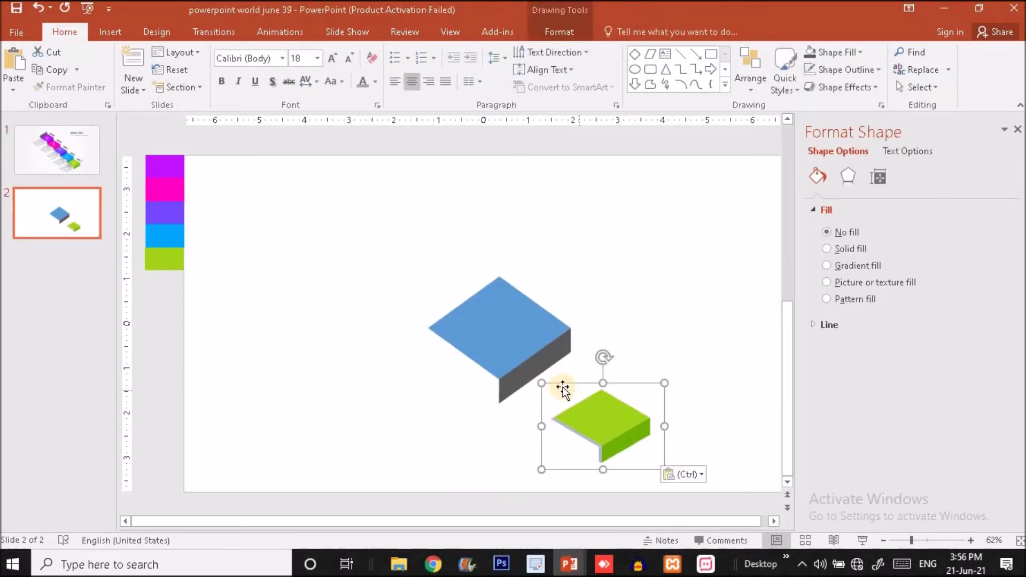
{"action": "left_click_drag", "start_coordinate": [509, 345], "coordinate": [491, 328]}
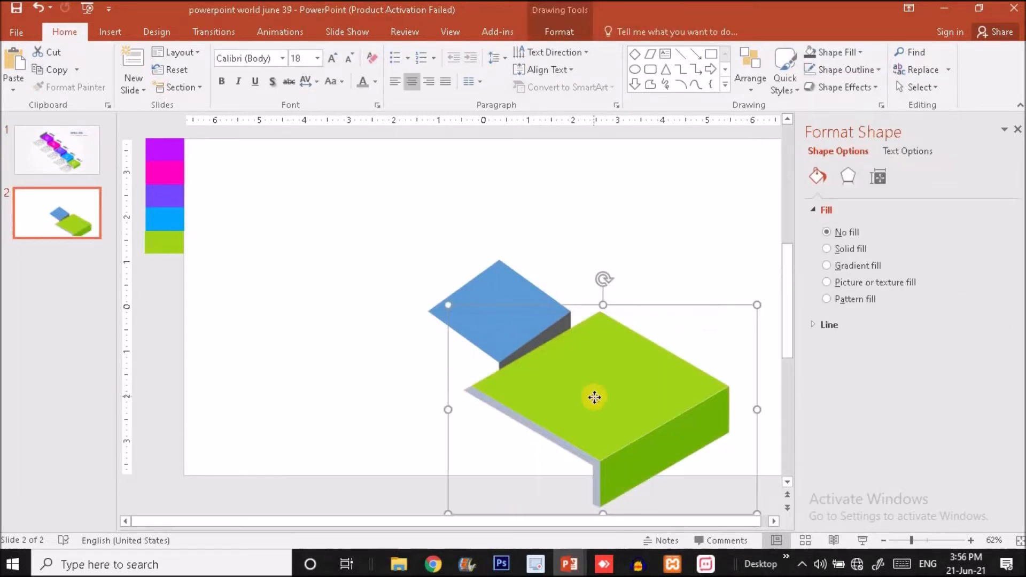
{"action": "left_click_drag", "start_coordinate": [594, 398], "coordinate": [623, 213]}
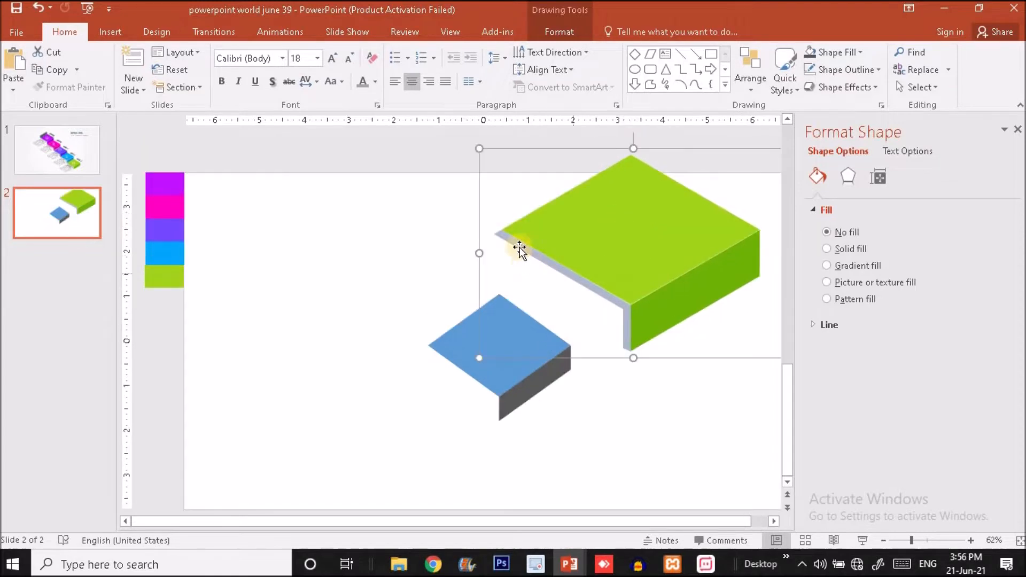
Group the blue diamond with its grey side face, then enlarge the group and position it beside the green block.
{"action": "left_click", "coordinate": [525, 375]}
{"action": "left_click_drag", "start_coordinate": [390, 246], "coordinate": [605, 432]}
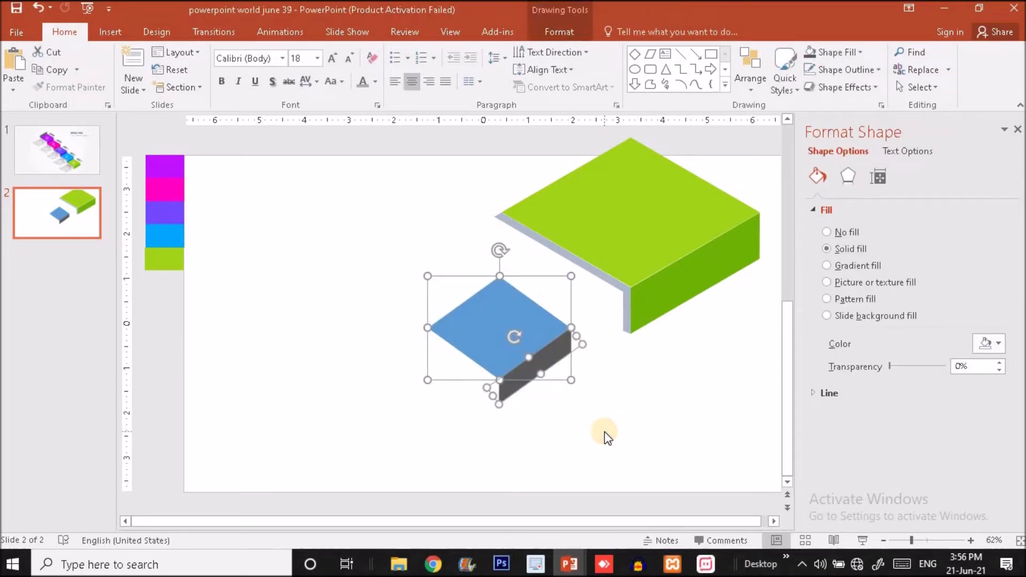
{"action": "key", "text": "ctrl+g"}
{"action": "left_click_drag", "start_coordinate": [589, 386], "coordinate": [619, 412]}
{"action": "left_click_drag", "start_coordinate": [540, 355], "coordinate": [510, 332]}
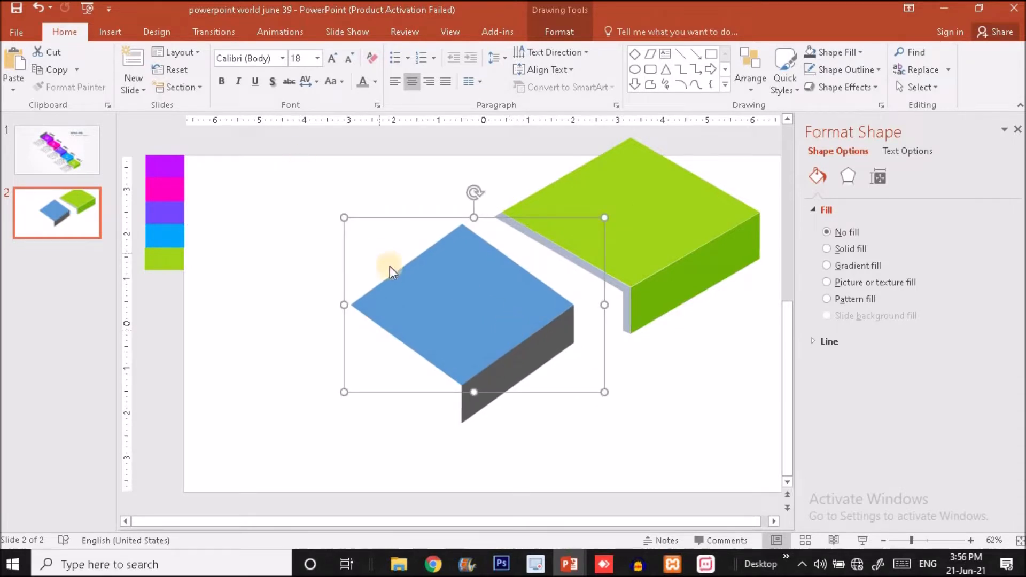
Duplicate the grey side face as a thin strip about 0.18" by 3.58" and place it along the diamond's lower-left edge.
{"action": "left_click", "coordinate": [533, 364]}
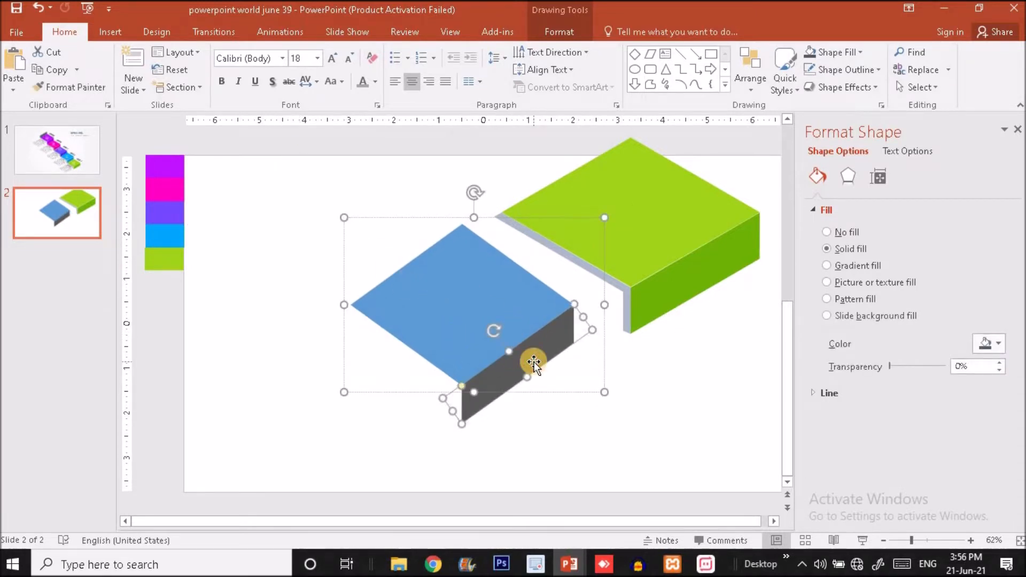
{"action": "left_click_drag", "start_coordinate": [534, 362], "coordinate": [394, 306]}
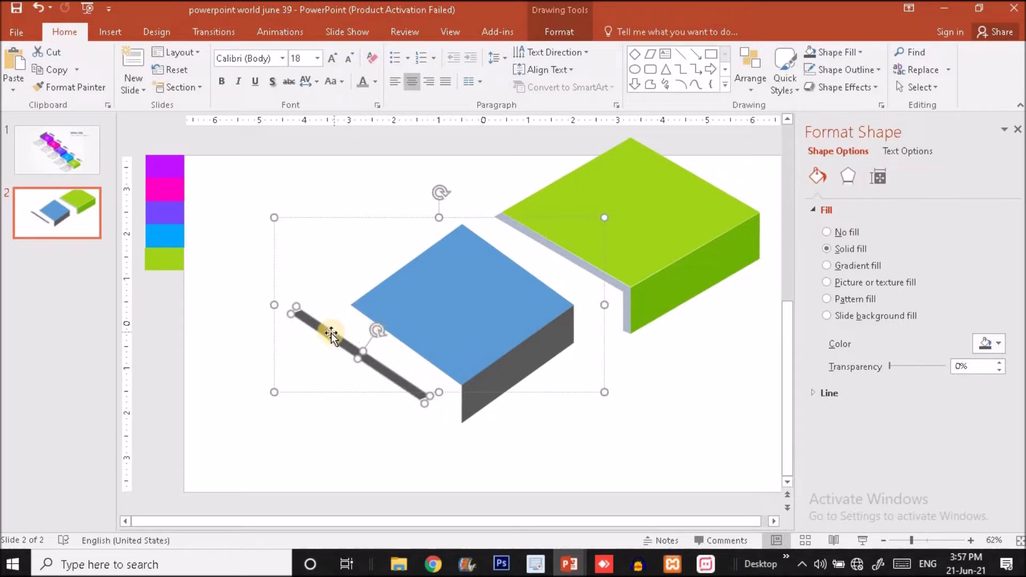
{"action": "left_click_drag", "start_coordinate": [356, 334], "coordinate": [391, 327]}
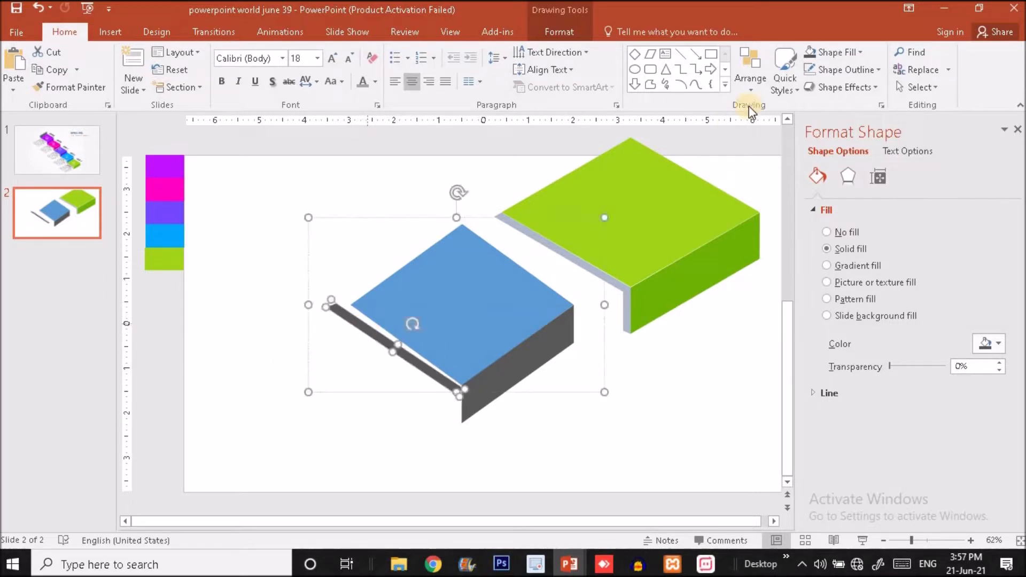
Try distributing the thin grey strip horizontally on the slide, and move it back beside the diamond's lower-left edge.
{"action": "left_click", "coordinate": [755, 82]}
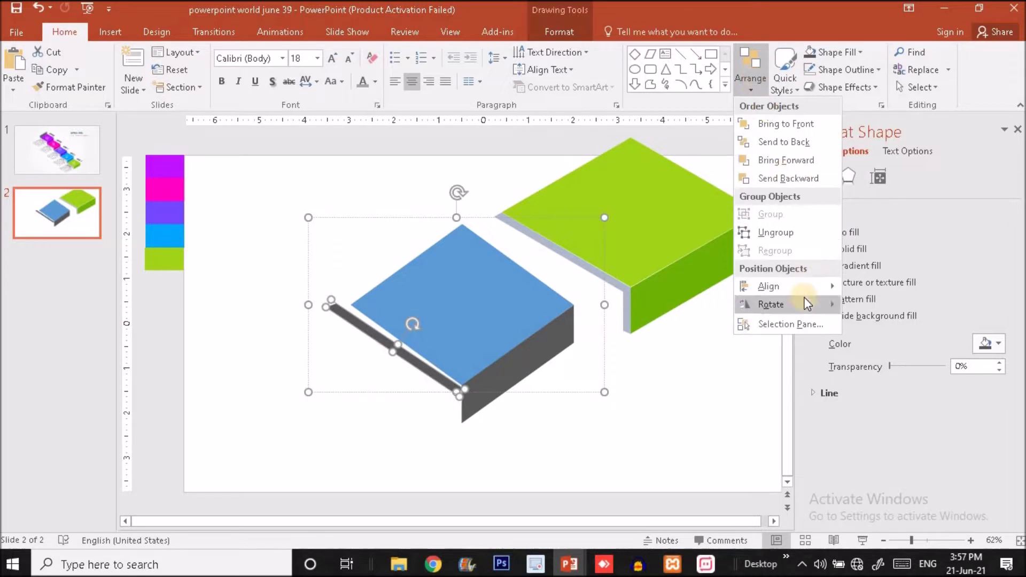
{"action": "mouse_move", "coordinate": [804, 291]}
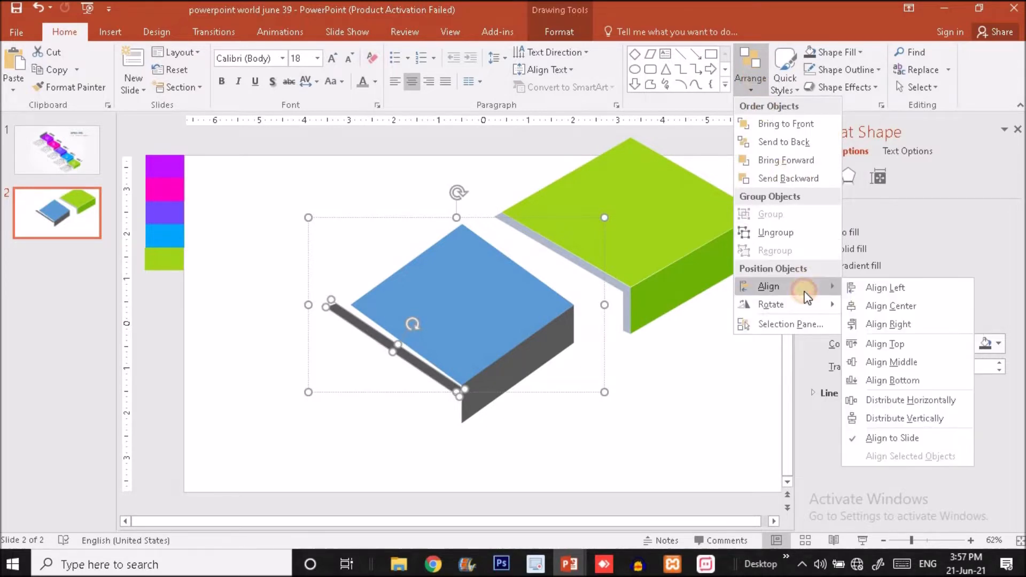
{"action": "left_click", "coordinate": [908, 401]}
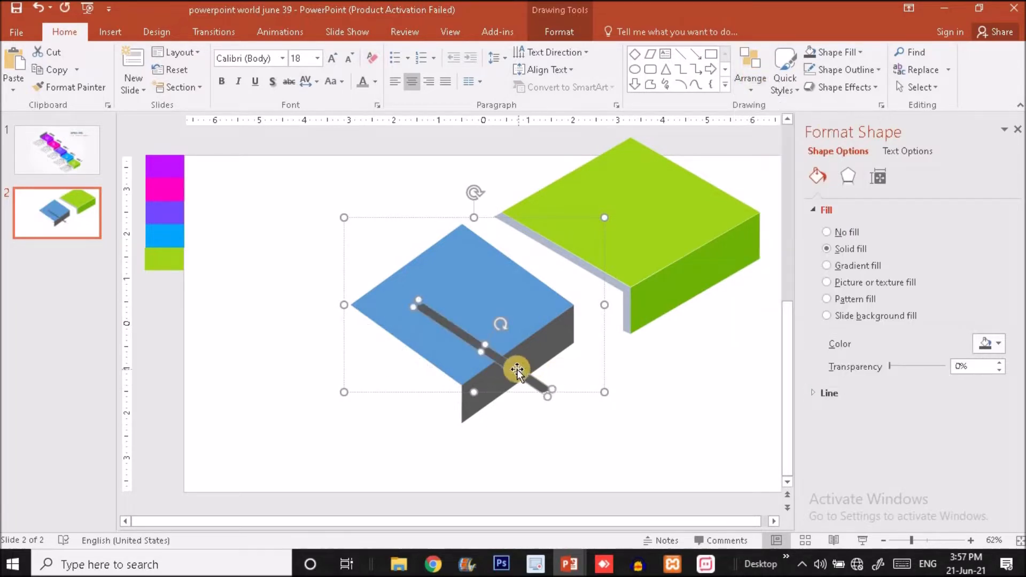
{"action": "left_click_drag", "start_coordinate": [499, 370], "coordinate": [428, 368]}
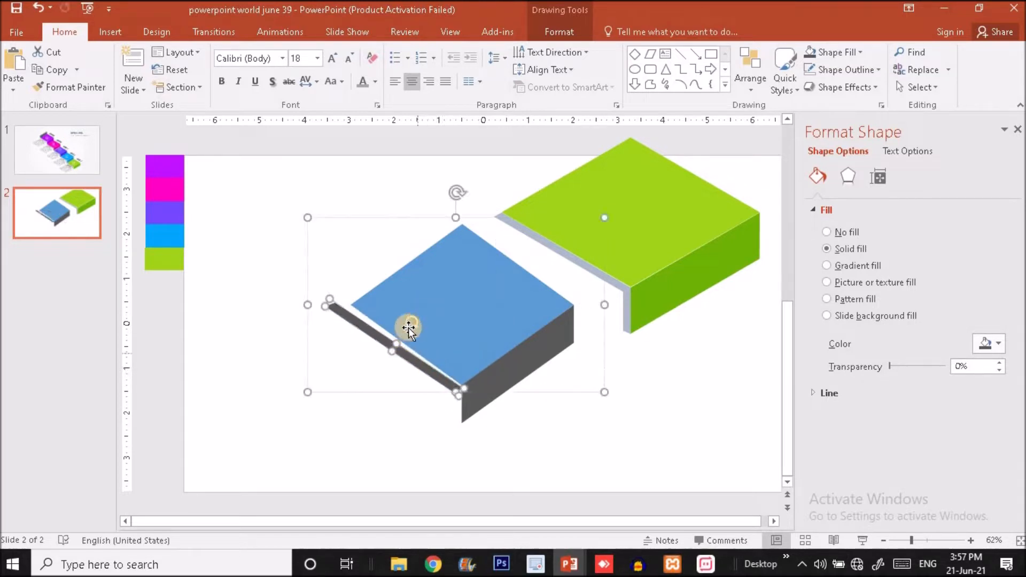
Fill the dark strip with a light blue-grey and move it up against the diamond's lower-left edge.
{"action": "left_click_drag", "start_coordinate": [411, 324], "coordinate": [412, 321]}
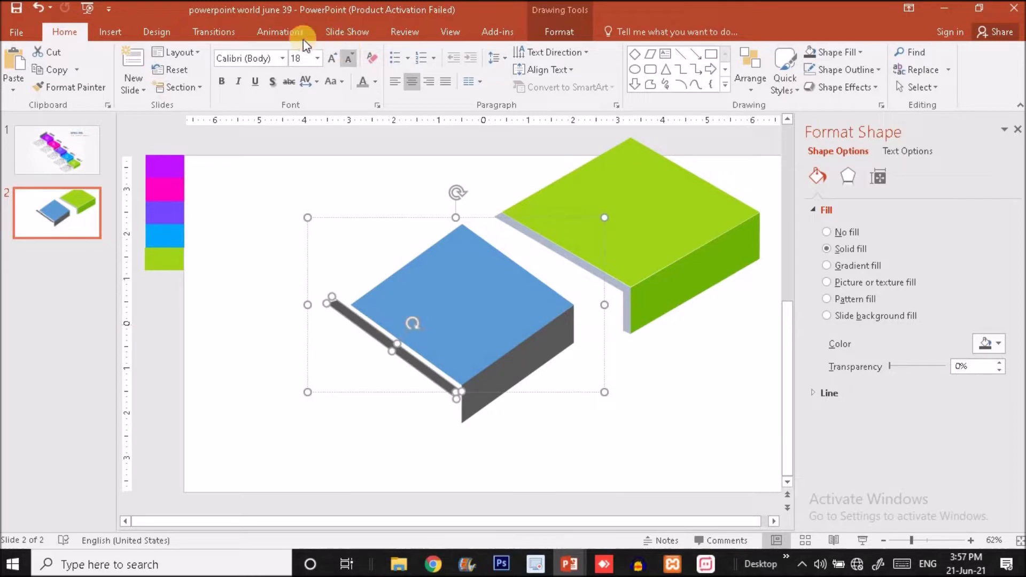
{"action": "left_click", "coordinate": [559, 32]}
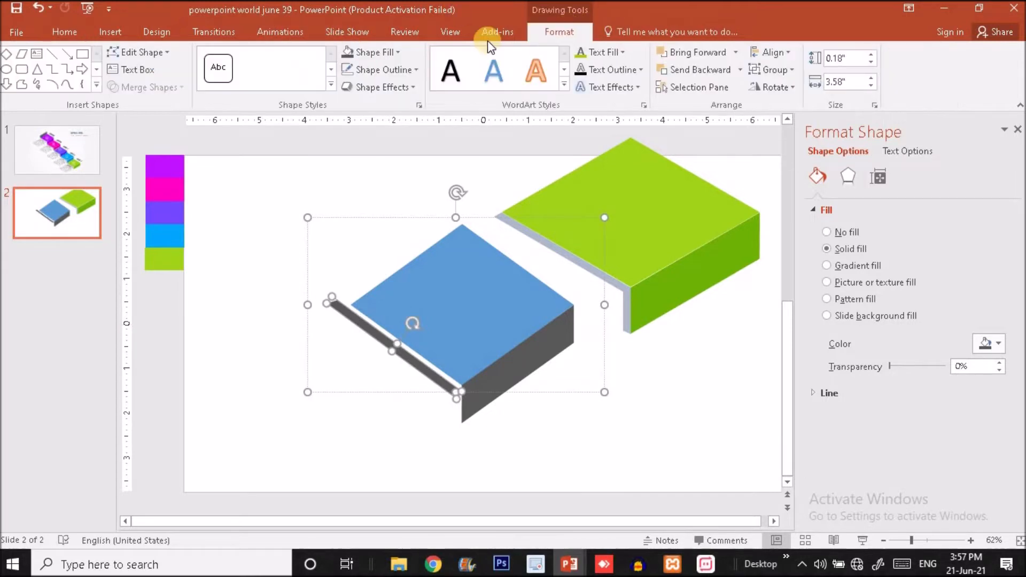
{"action": "left_click", "coordinate": [383, 56]}
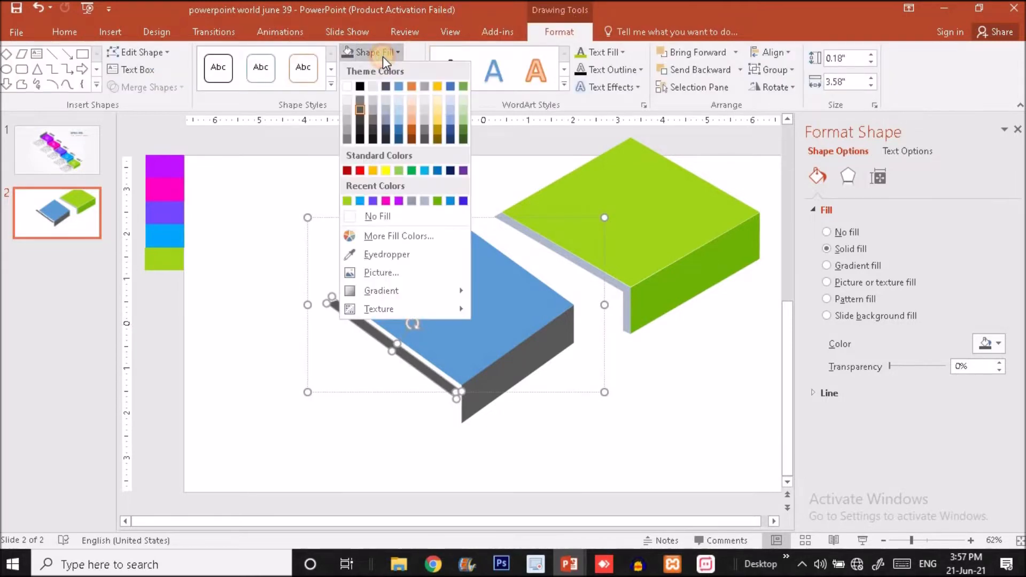
{"action": "left_click", "coordinate": [385, 109]}
{"action": "left_click", "coordinate": [371, 332]}
{"action": "left_click_drag", "start_coordinate": [370, 330], "coordinate": [371, 325]}
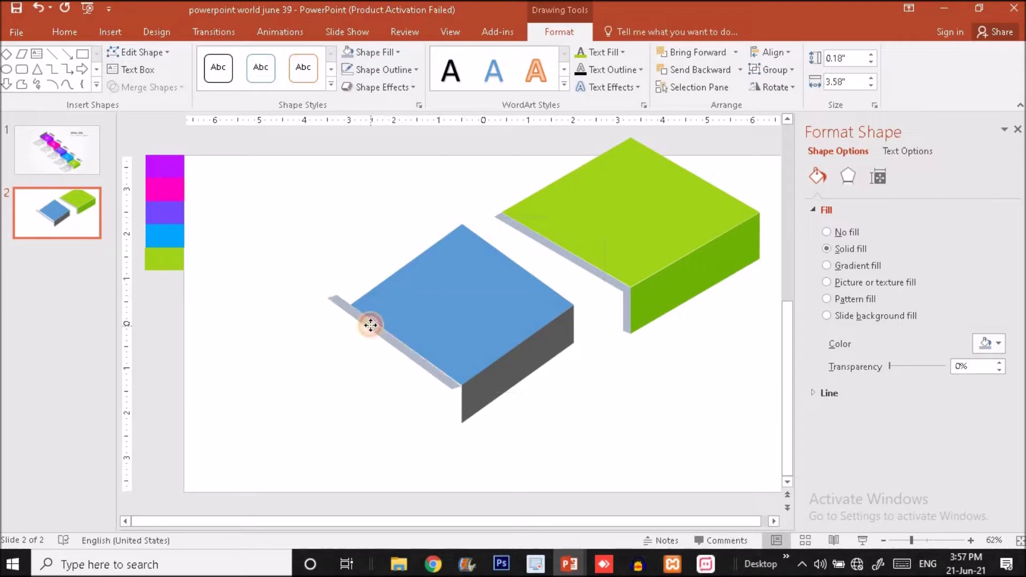
{"action": "mouse_move", "coordinate": [413, 316]}
{"action": "left_mouse_down"}
{"action": "mouse_move", "coordinate": [365, 331]}
{"action": "mouse_move", "coordinate": [409, 322]}
{"action": "left_mouse_up"}
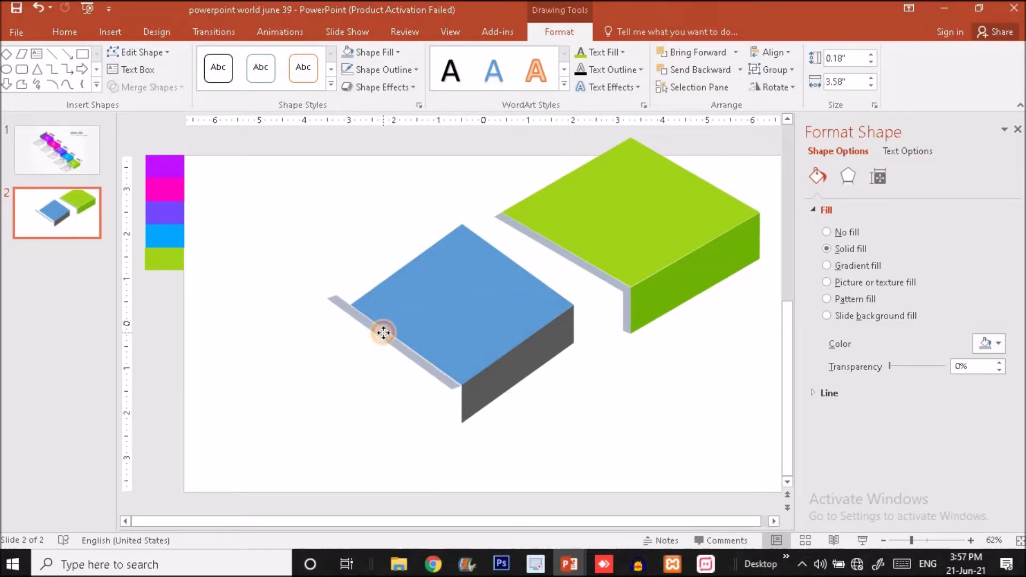
Resize the light grey strip to about 0.21" by 3.13" to fit the diamond's lower-left edge.
{"action": "left_click", "coordinate": [384, 332]}
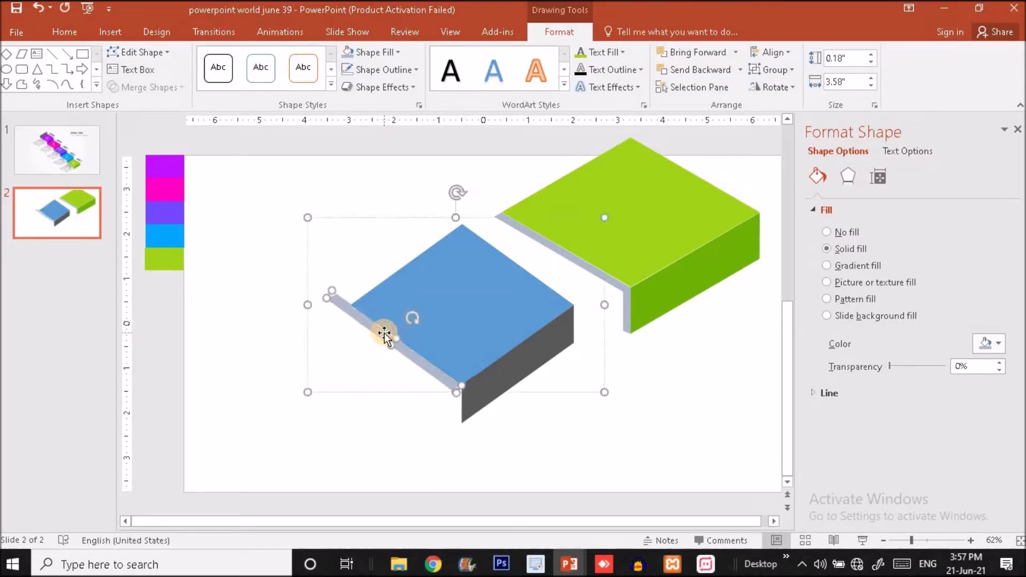
{"action": "left_click", "coordinate": [431, 369]}
{"action": "mouse_move", "coordinate": [327, 299]}
{"action": "left_mouse_down"}
{"action": "mouse_move", "coordinate": [341, 311]}
{"action": "mouse_move", "coordinate": [332, 308]}
{"action": "left_mouse_up"}
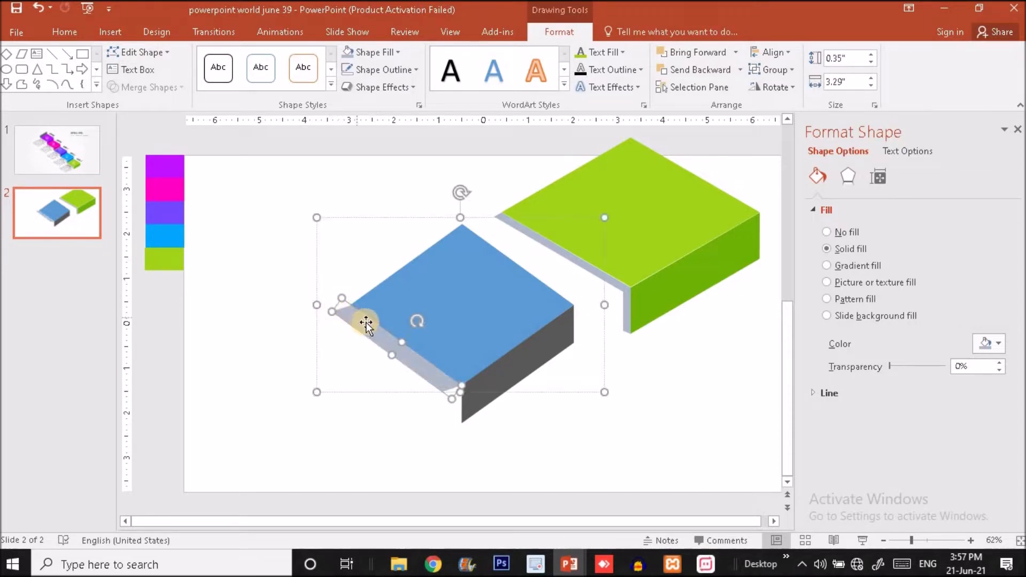
{"action": "left_click_drag", "start_coordinate": [393, 356], "coordinate": [382, 367]}
{"action": "left_click_drag", "start_coordinate": [359, 313], "coordinate": [352, 306]}
{"action": "left_click_drag", "start_coordinate": [385, 360], "coordinate": [392, 348]}
{"action": "left_click_drag", "start_coordinate": [343, 303], "coordinate": [345, 305]}
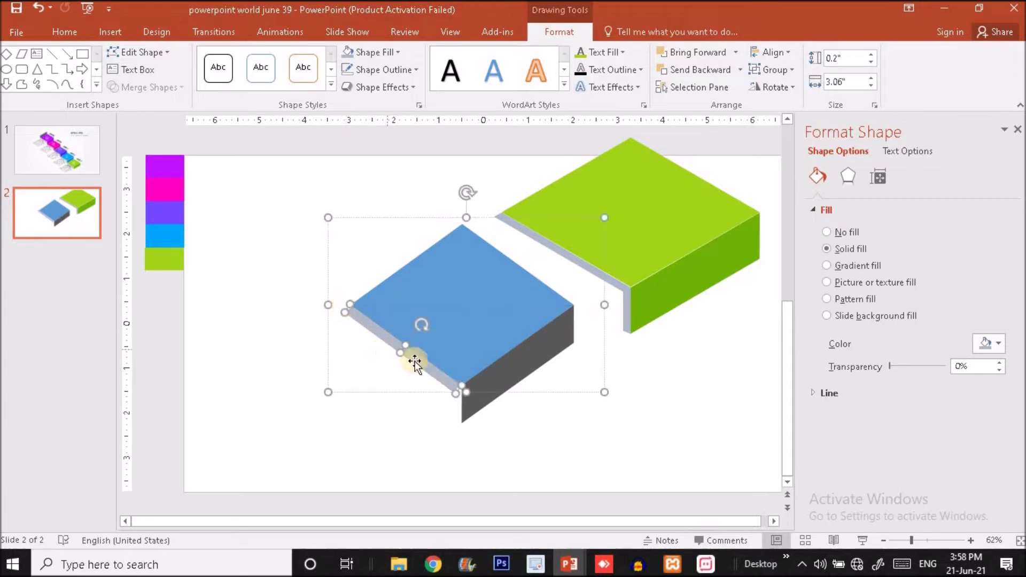
{"action": "left_click", "coordinate": [340, 312]}
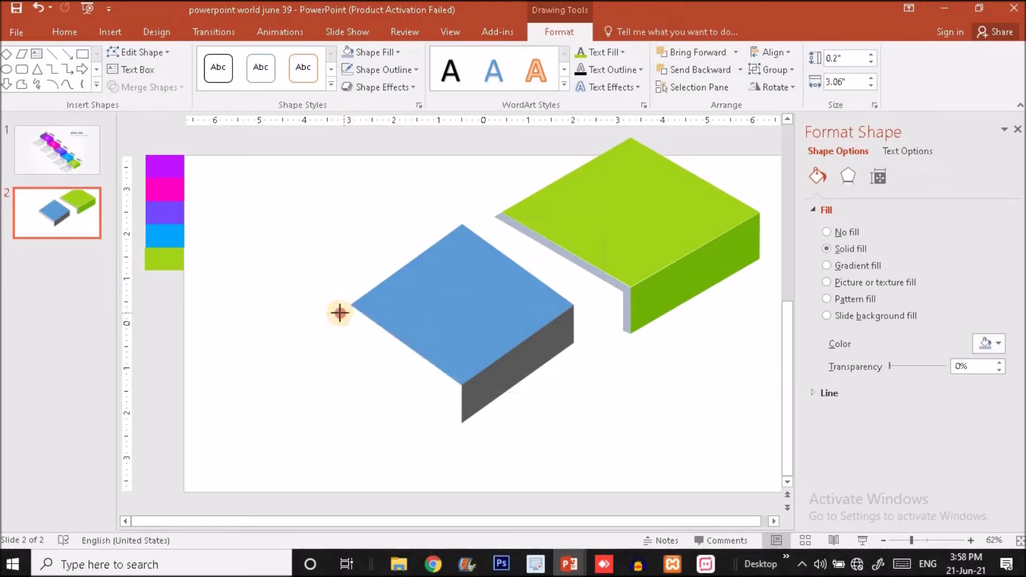
{"action": "left_click_drag", "start_coordinate": [340, 313], "coordinate": [342, 311]}
{"action": "left_click", "coordinate": [615, 445]}
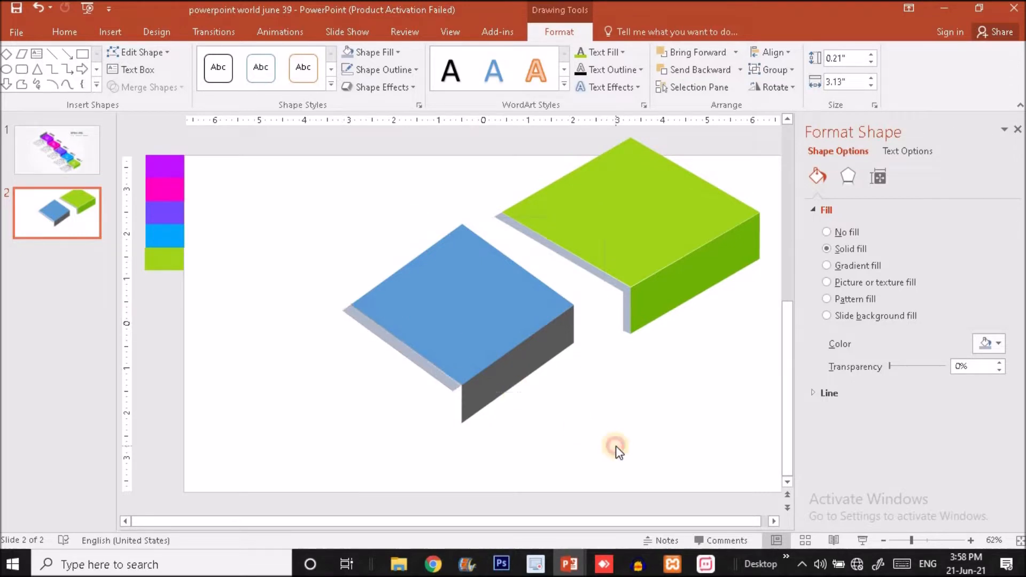
Nudge the light grey strip slightly up and right until it meets the diamond's edge.
{"action": "left_click", "coordinate": [430, 373]}
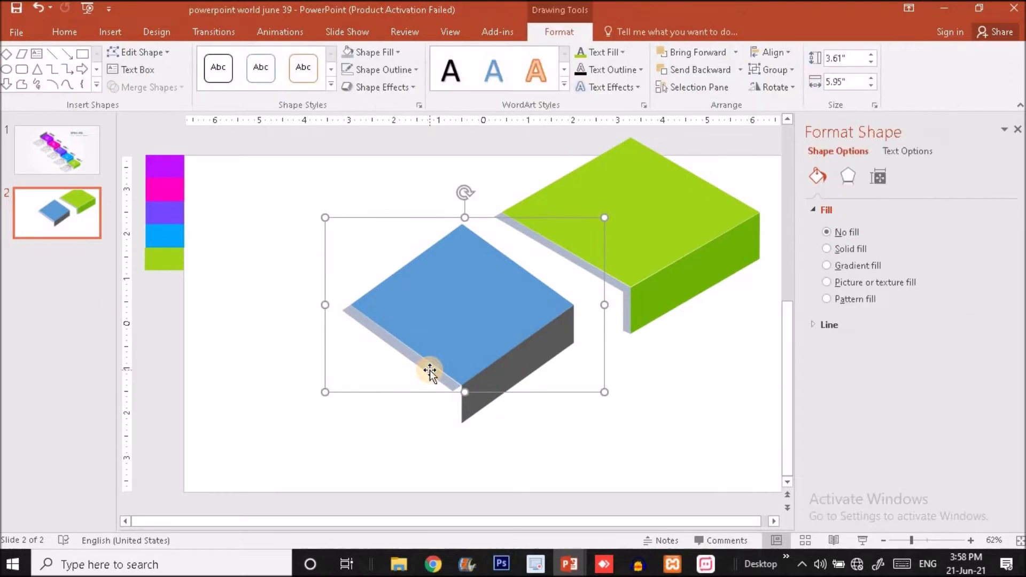
{"action": "left_click", "coordinate": [432, 370]}
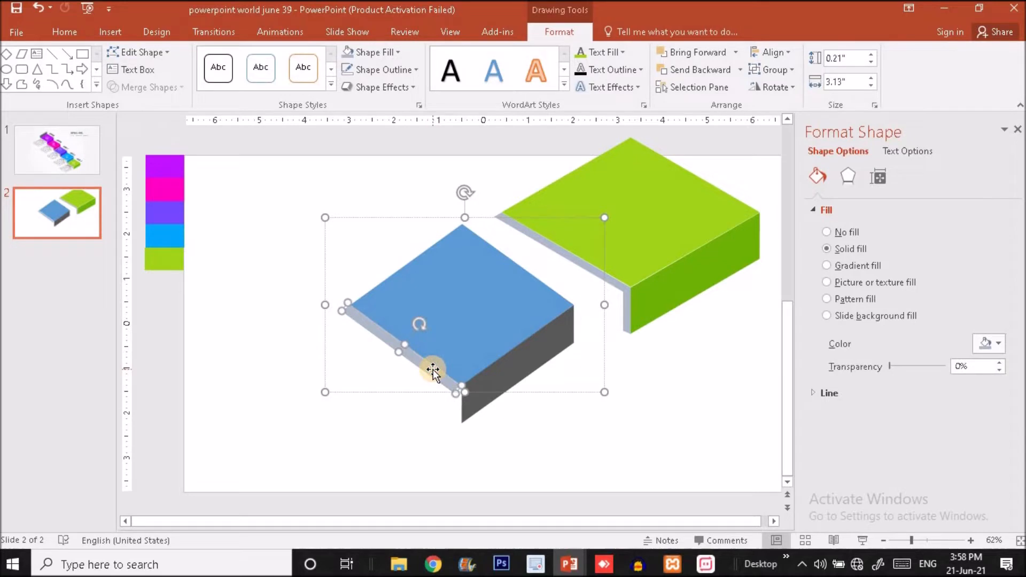
{"action": "key", "text": "ctrl+Up"}
{"action": "key", "text": "ctrl+Right"}
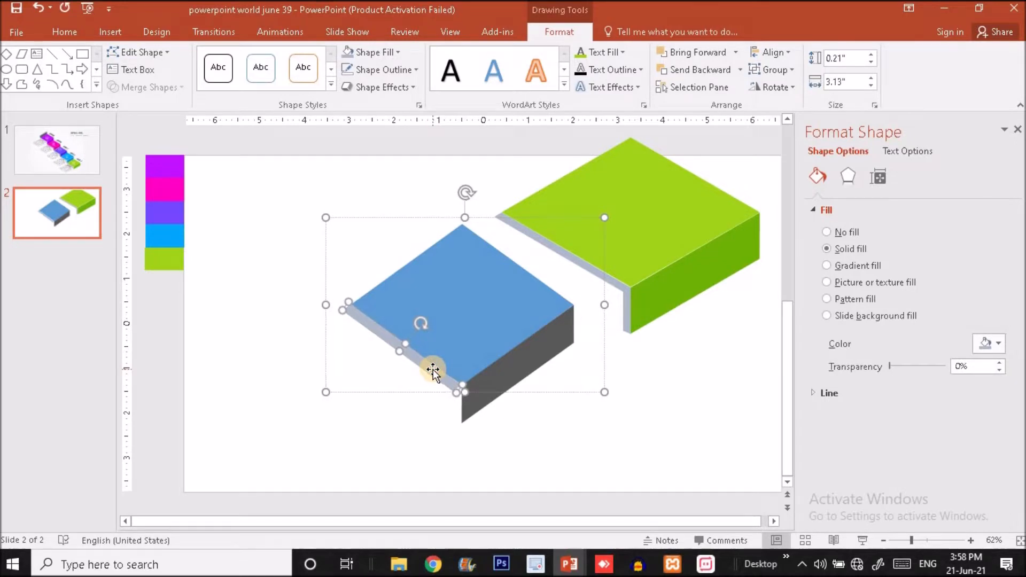
{"action": "left_click", "coordinate": [505, 436]}
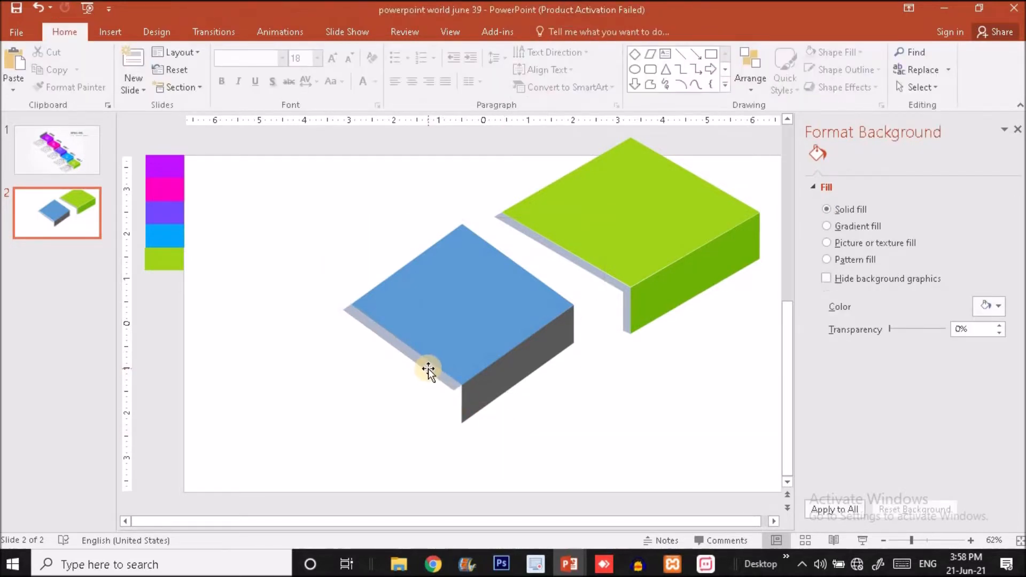
Duplicate the light grey strip and fill the copy with light orange.
{"action": "left_click", "coordinate": [428, 368]}
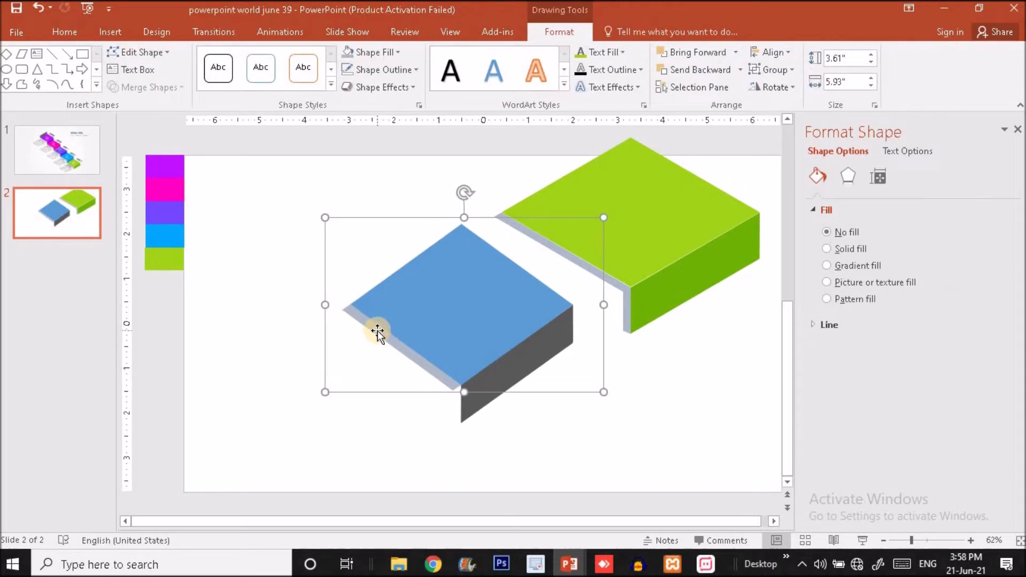
{"action": "left_click", "coordinate": [377, 331]}
{"action": "key", "text": "ctrl+d"}
{"action": "left_click", "coordinate": [365, 56]}
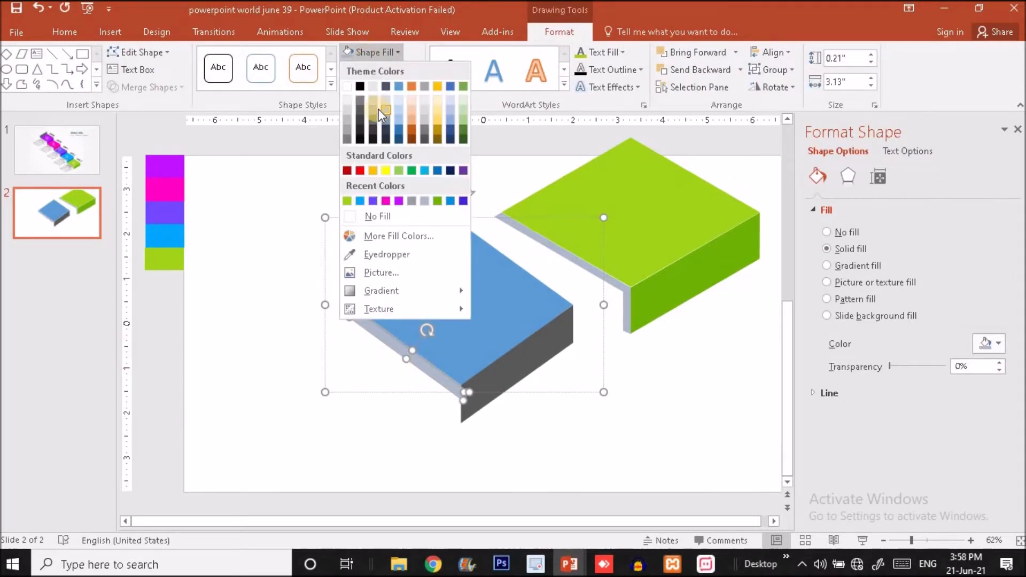
{"action": "left_click", "coordinate": [377, 216]}
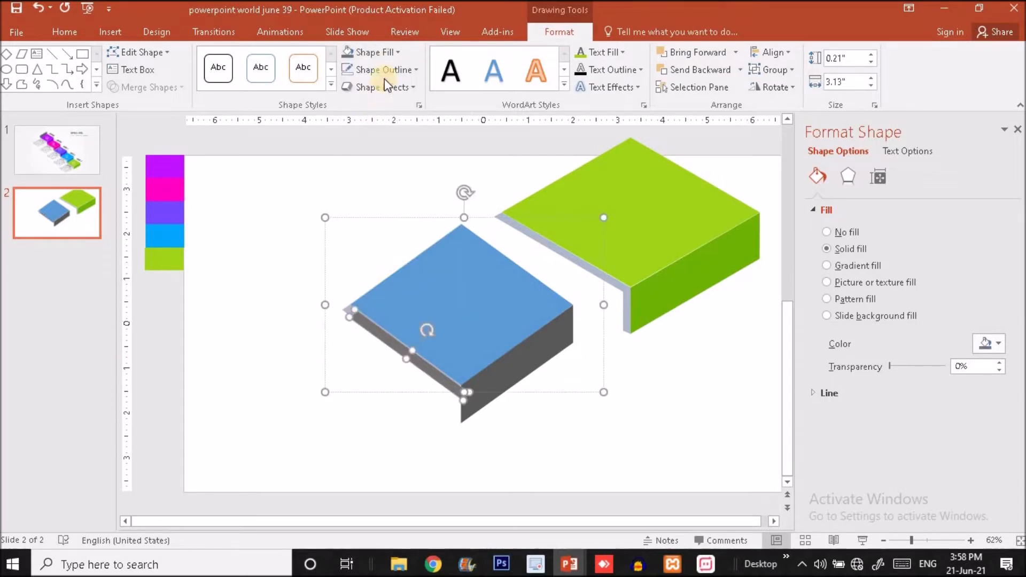
{"action": "left_click", "coordinate": [388, 52]}
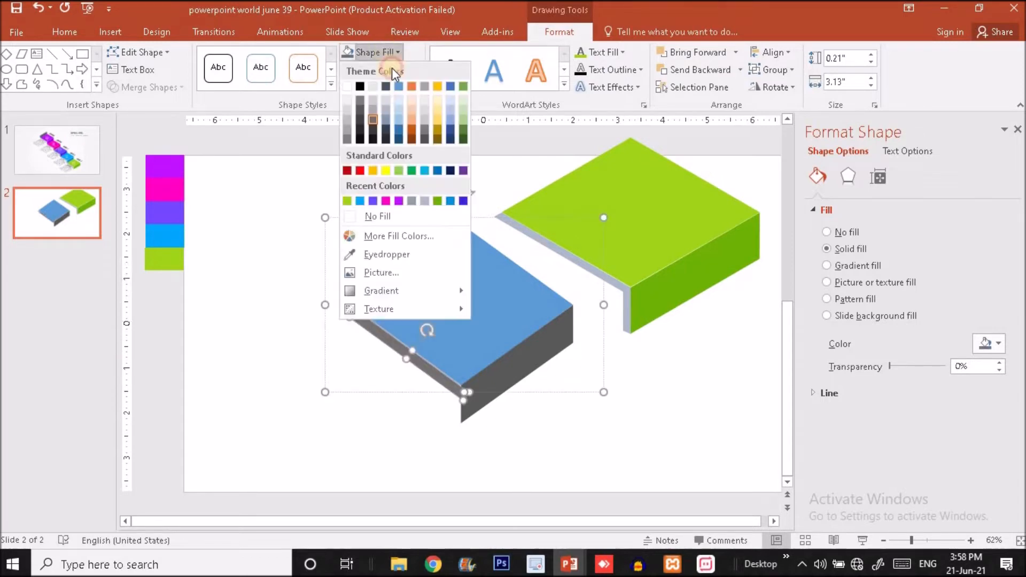
{"action": "left_click", "coordinate": [412, 119]}
Rotate the orange strip to vertical, flip it horizontally, and place it below the diamond's front corner beside the dark face.
{"action": "left_click_drag", "start_coordinate": [426, 328], "coordinate": [438, 356]}
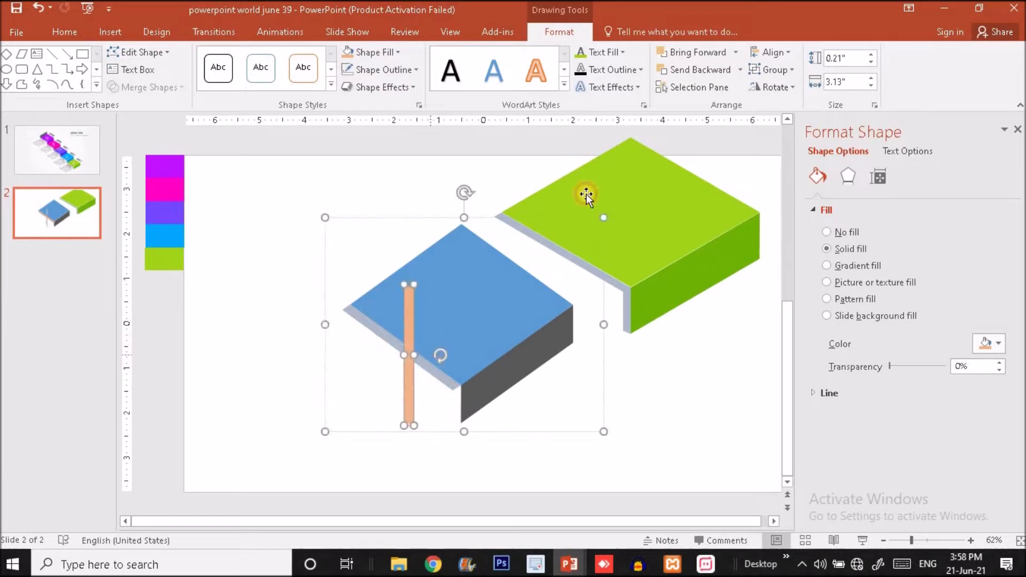
{"action": "left_click", "coordinate": [784, 87]}
{"action": "left_click", "coordinate": [803, 155]}
{"action": "left_click", "coordinate": [415, 349]}
{"action": "left_click_drag", "start_coordinate": [415, 348], "coordinate": [459, 430]}
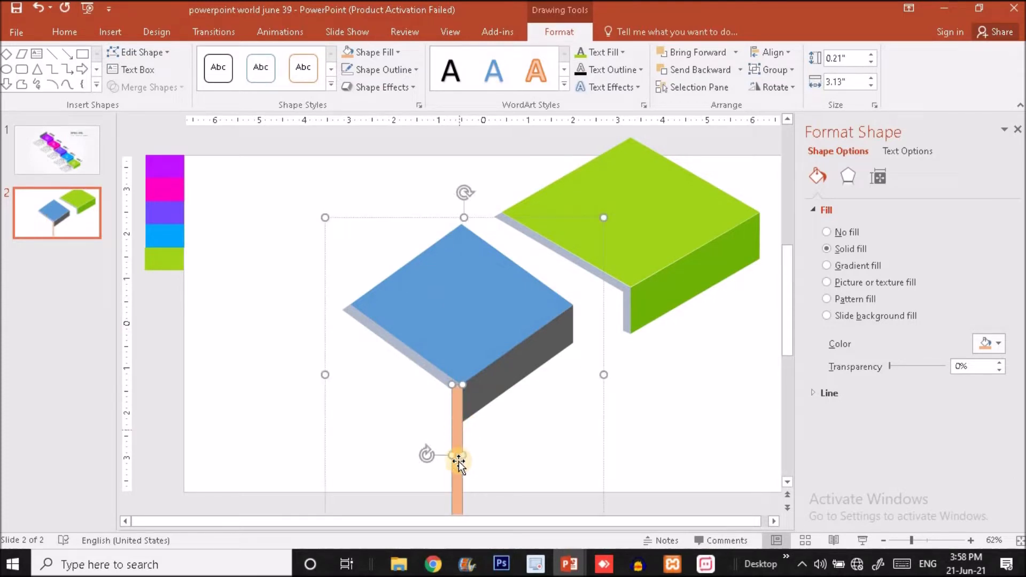
Resize the orange strip to about 0.79" by 1.61", steepen its slant, and align it with the diamond's front corner.
{"action": "mouse_move", "coordinate": [454, 420]}
{"action": "left_mouse_down"}
{"action": "mouse_move", "coordinate": [450, 454]}
{"action": "mouse_move", "coordinate": [454, 415]}
{"action": "mouse_move", "coordinate": [443, 422]}
{"action": "left_mouse_up"}
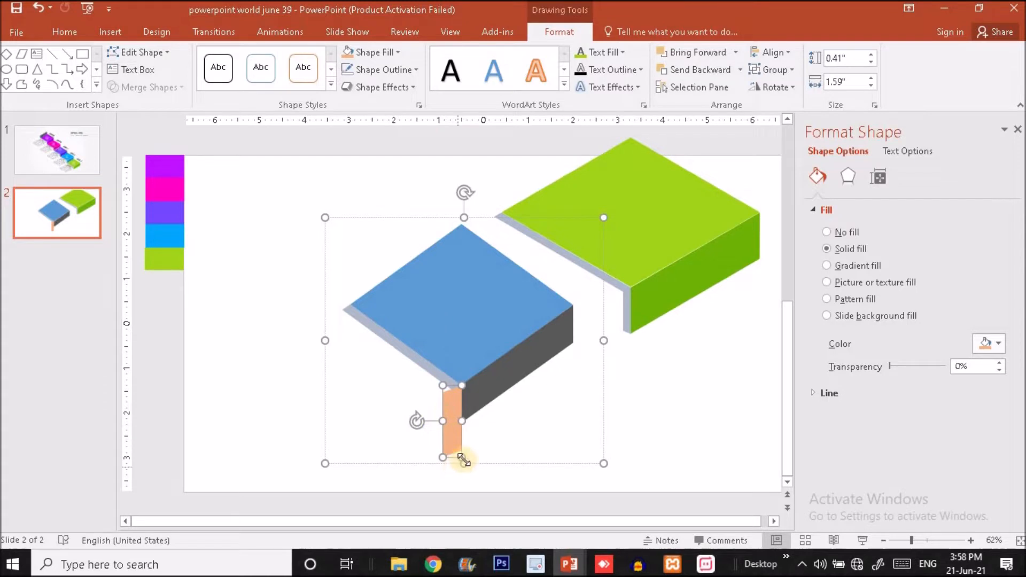
{"action": "left_click_drag", "start_coordinate": [463, 458], "coordinate": [479, 458]}
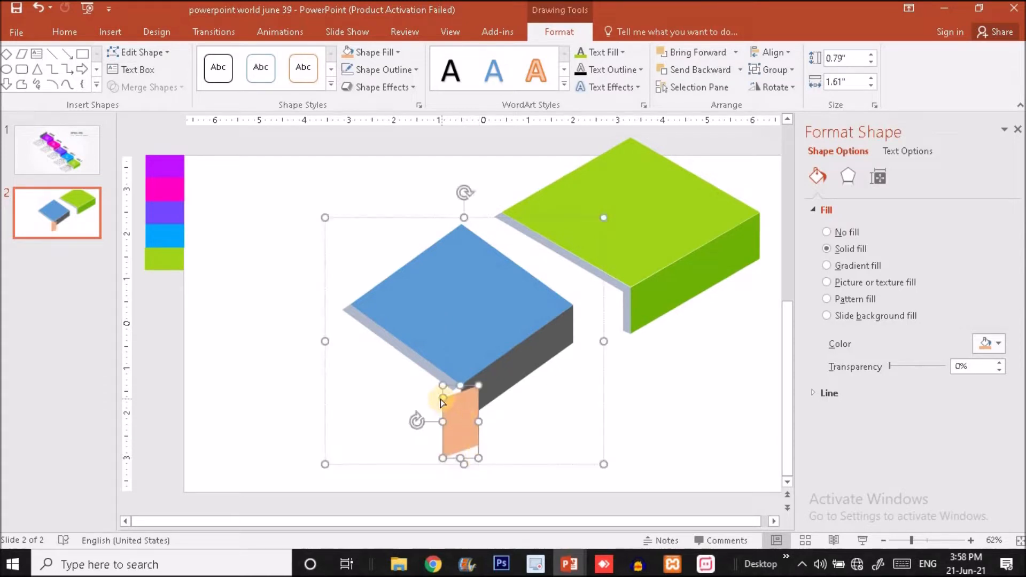
{"action": "left_click_drag", "start_coordinate": [441, 399], "coordinate": [450, 408]}
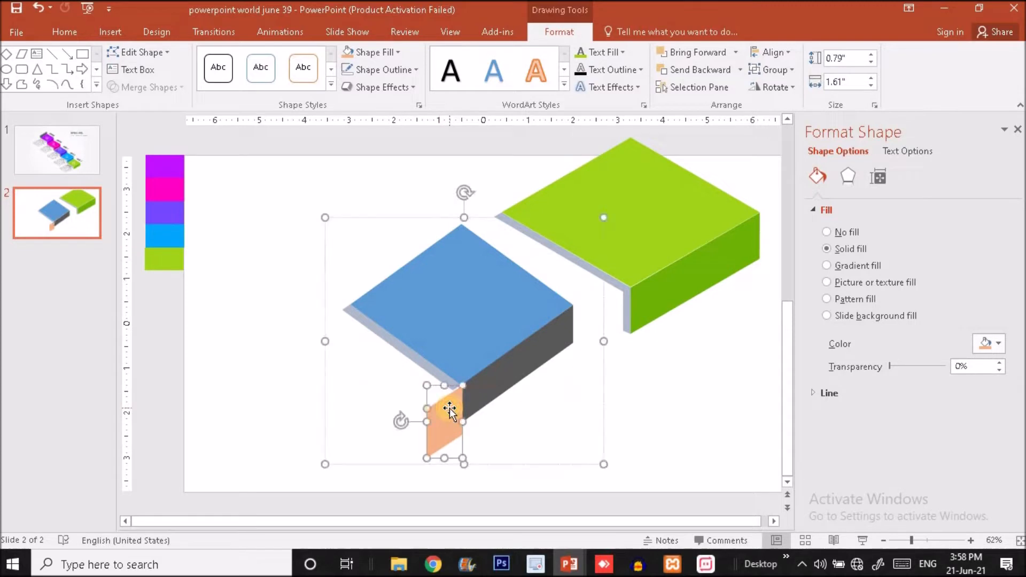
{"action": "key", "text": "ctrl+Left"}
{"action": "key", "text": "ctrl+Up"}
Narrow and shorten the orange strip to about 0.18" by 1.01" along the dark face's vertical edge.
{"action": "left_click_drag", "start_coordinate": [426, 421], "coordinate": [453, 416]}
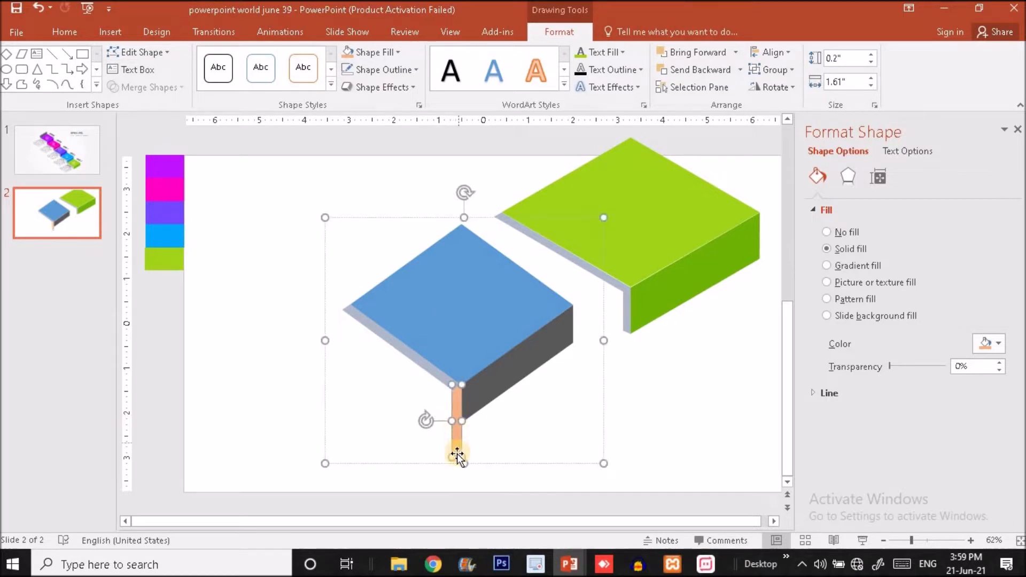
{"action": "left_click_drag", "start_coordinate": [452, 458], "coordinate": [452, 427]}
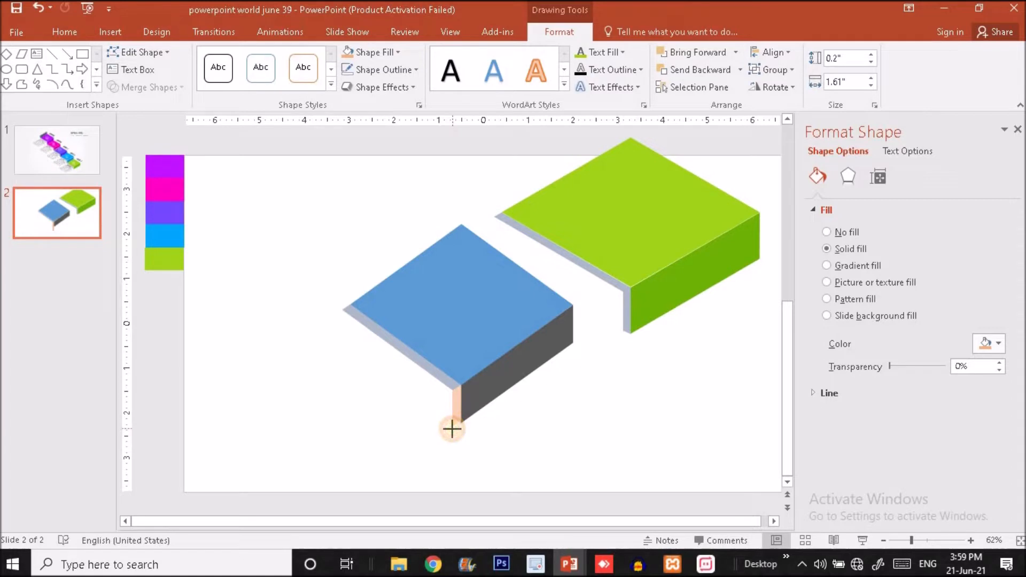
{"action": "left_click_drag", "start_coordinate": [452, 432], "coordinate": [452, 432]}
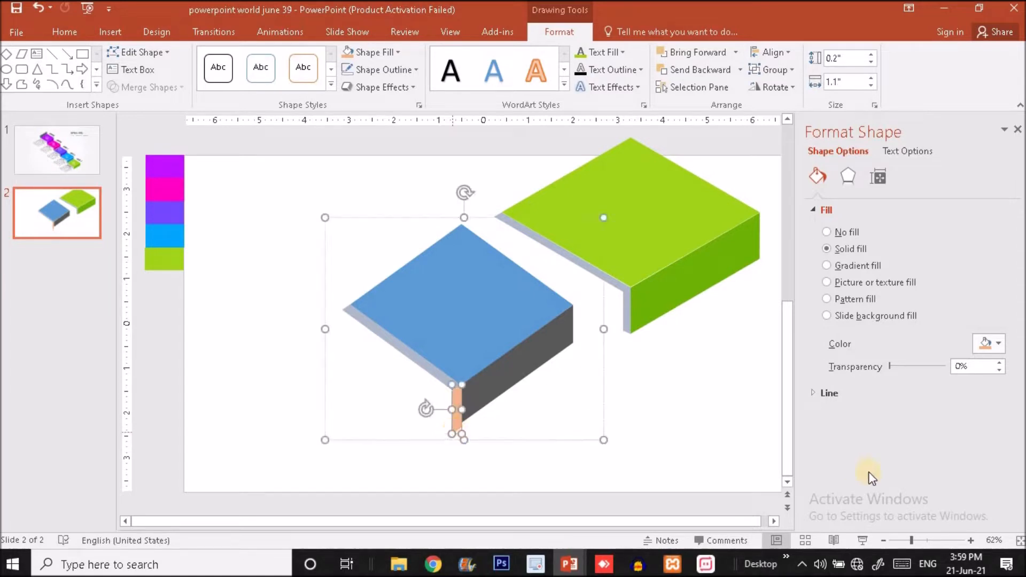
{"action": "left_click", "coordinate": [923, 539]}
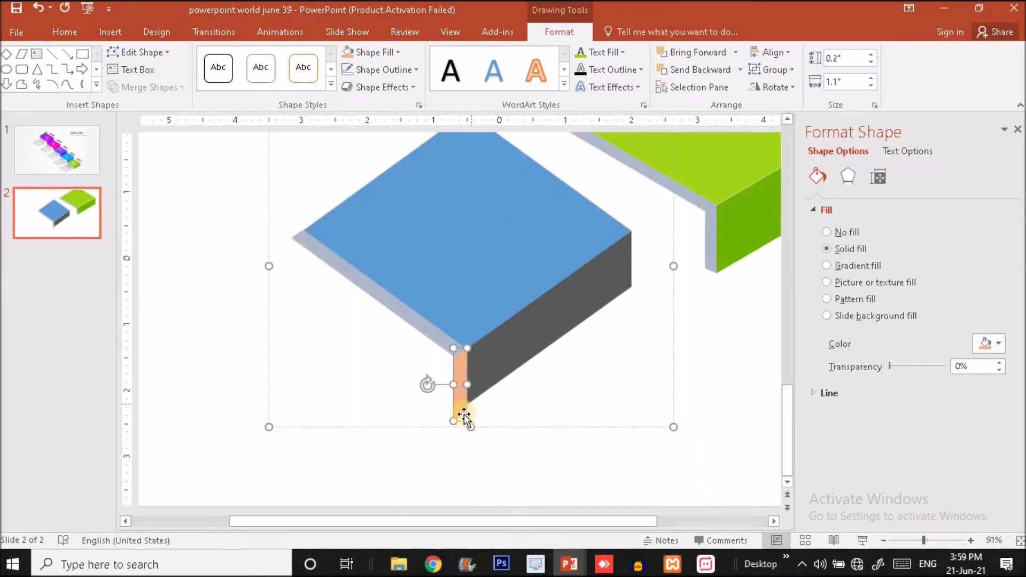
{"action": "left_click_drag", "start_coordinate": [458, 419], "coordinate": [455, 384]}
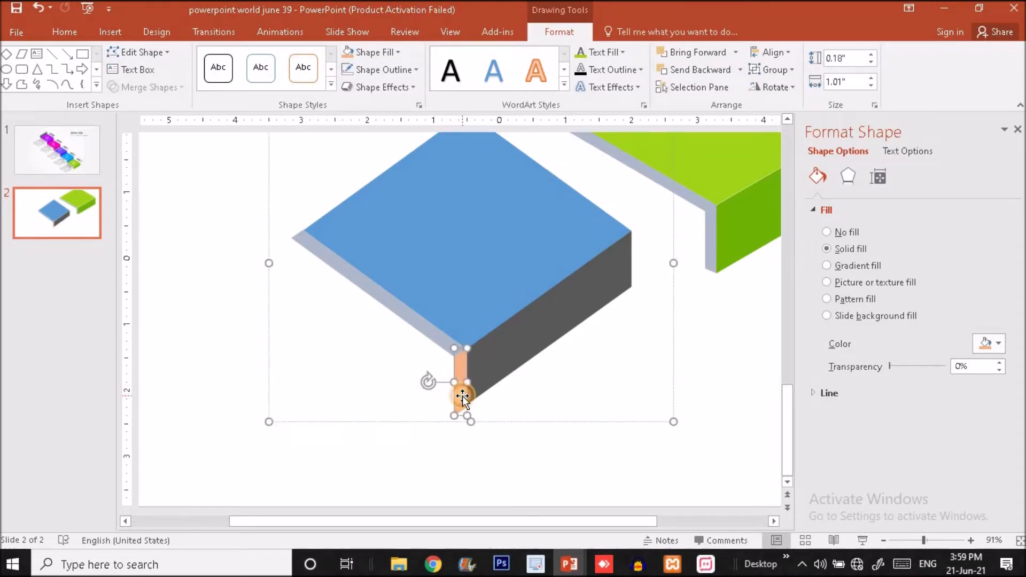
Edit the orange strip's points, raising its lower-left corner so the bottom edge slopes down to the dark face's corner.
{"action": "right_click", "coordinate": [463, 395]}
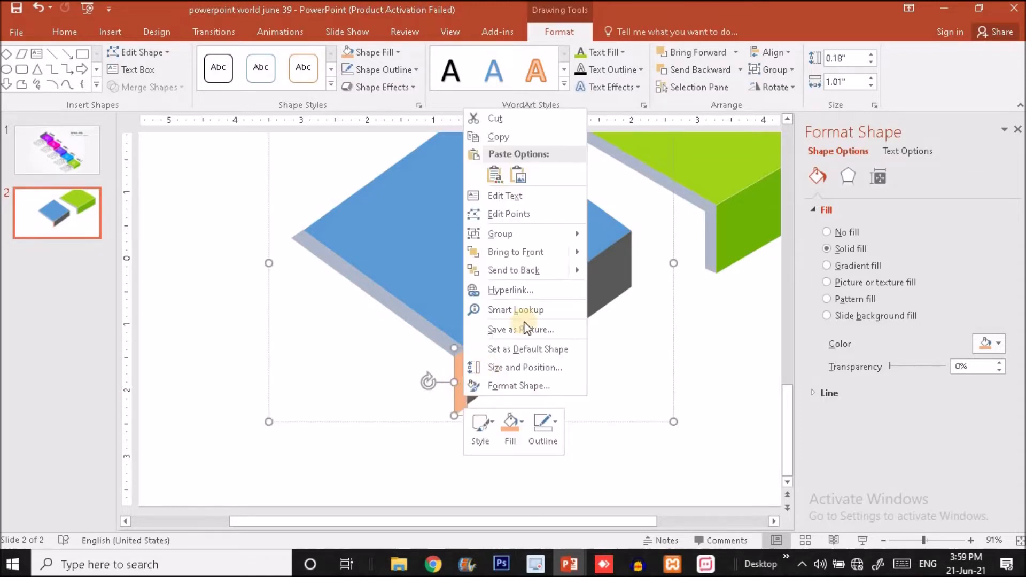
{"action": "left_click", "coordinate": [520, 214]}
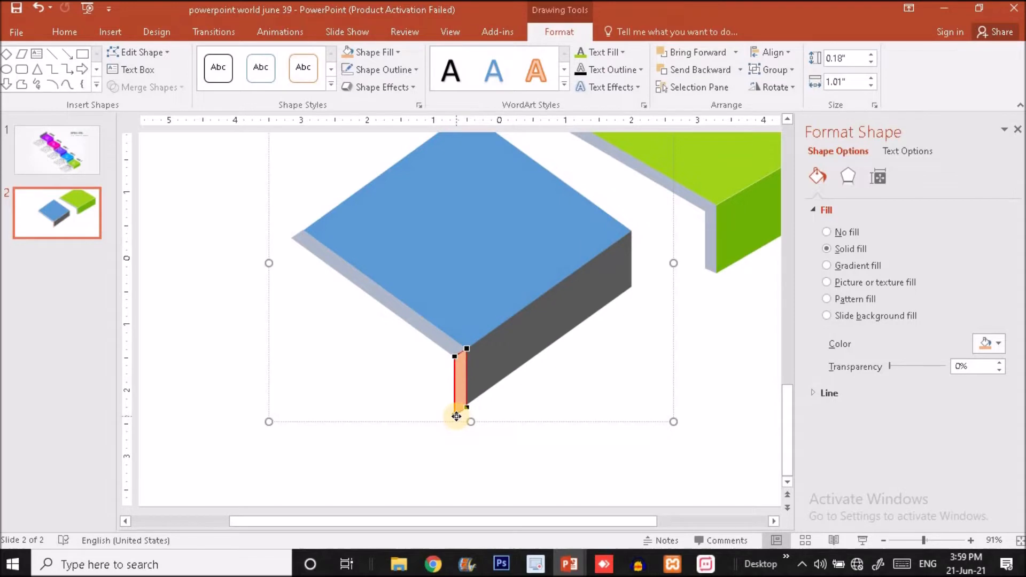
{"action": "left_click", "coordinate": [455, 403]}
{"action": "left_click_drag", "start_coordinate": [454, 403], "coordinate": [456, 399]}
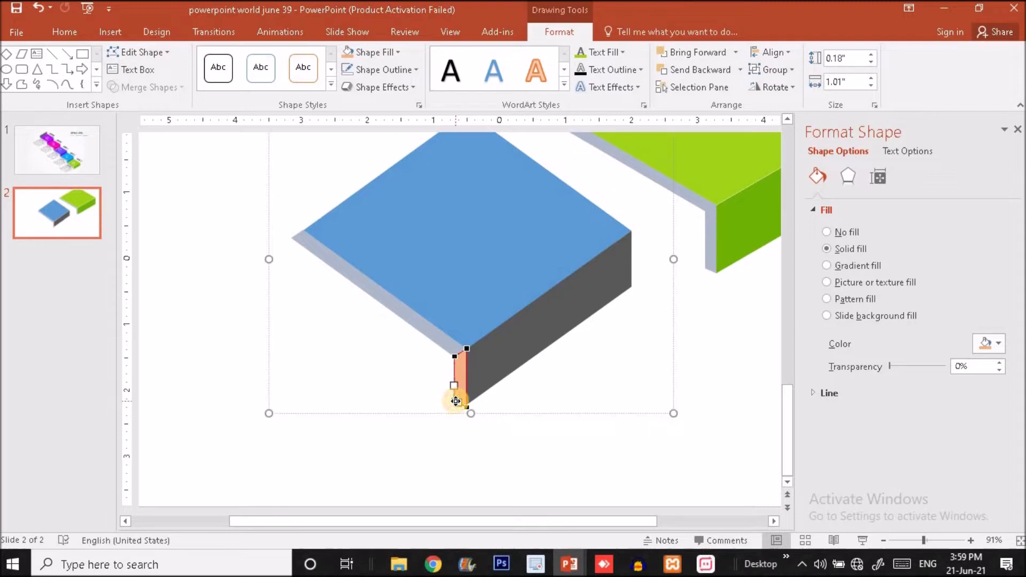
{"action": "left_click", "coordinate": [520, 438]}
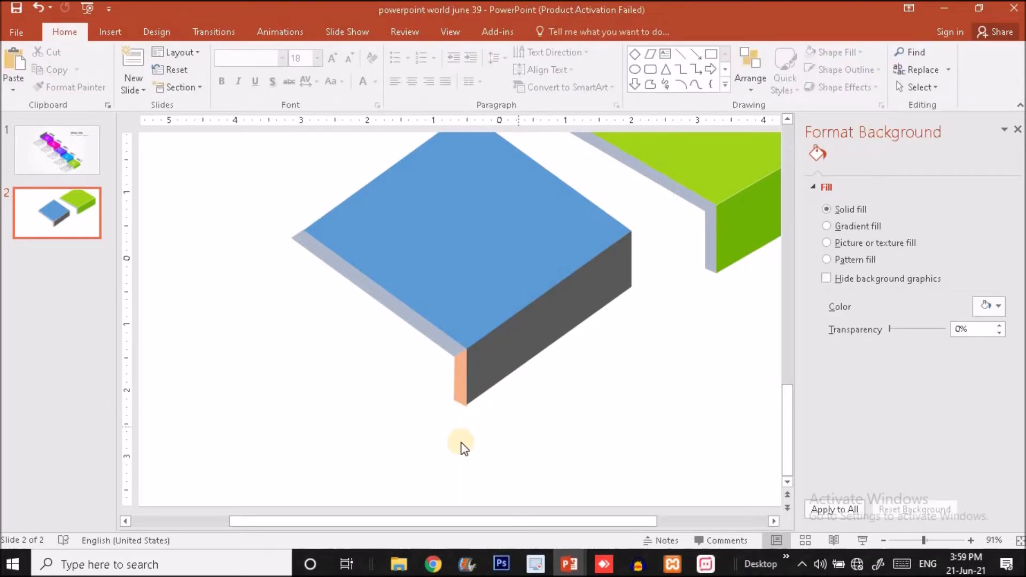
Delete the green reference block from slide 2 and select the remaining blue block.
{"action": "left_click", "coordinate": [909, 540]}
{"action": "left_click", "coordinate": [618, 226]}
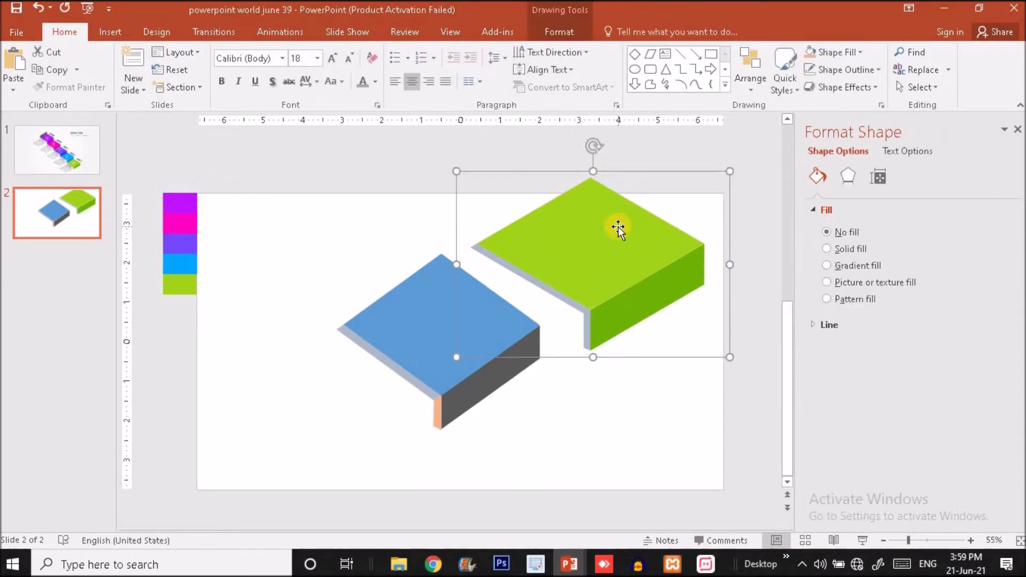
{"action": "key", "text": "Delete"}
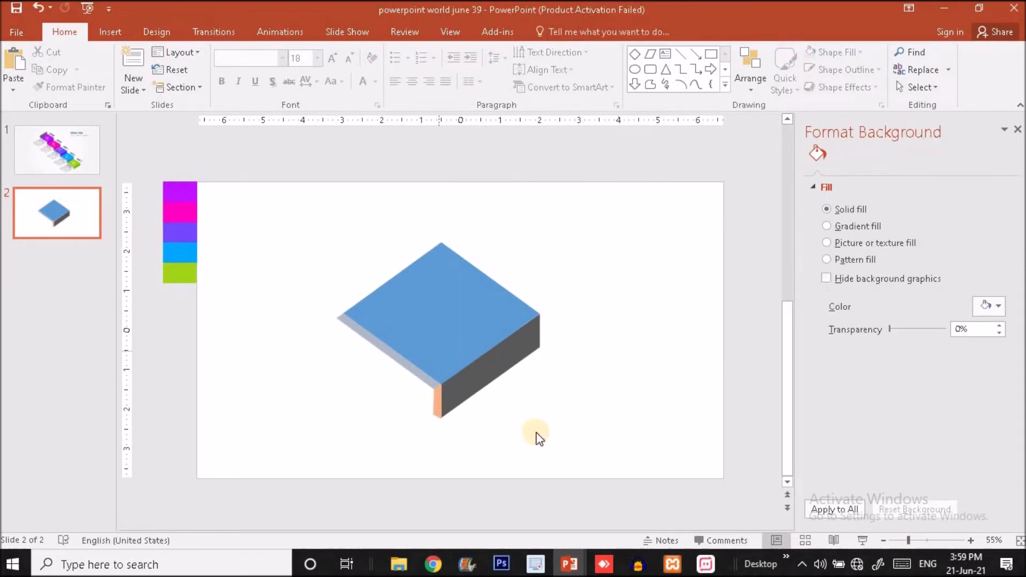
{"action": "left_click_drag", "start_coordinate": [563, 451], "coordinate": [420, 304]}
{"action": "left_click_drag", "start_coordinate": [556, 451], "coordinate": [613, 447]}
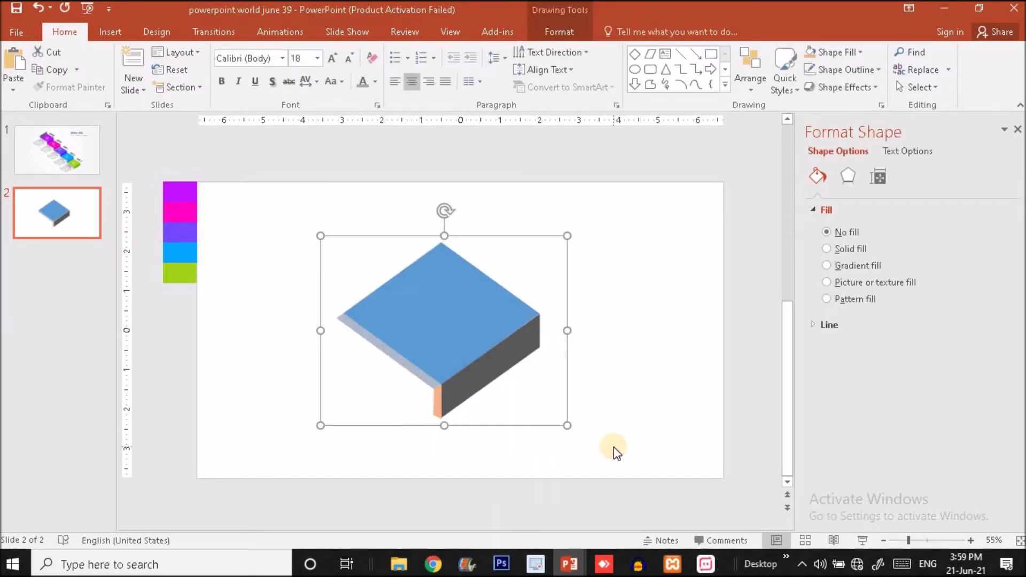
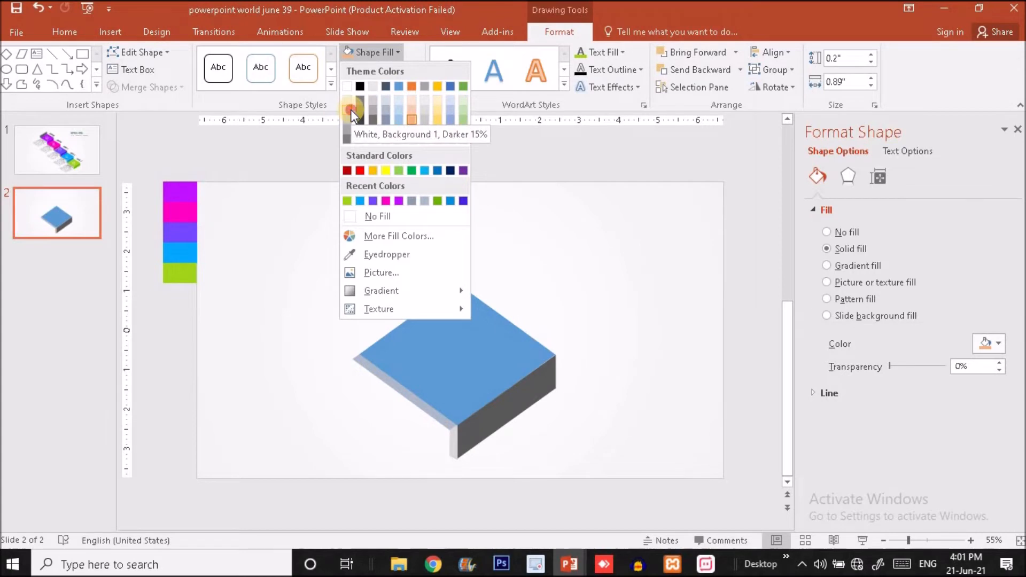
Fill the block's thin lower-left edge strip with White, Background 1, Darker 15%.
{"action": "left_click", "coordinate": [392, 386]}
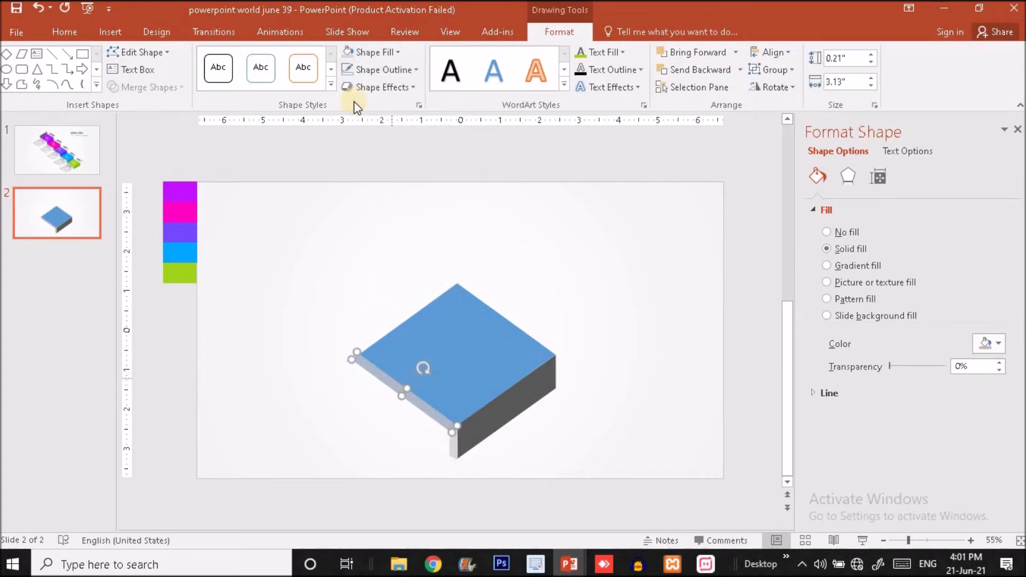
{"action": "left_click", "coordinate": [592, 308]}
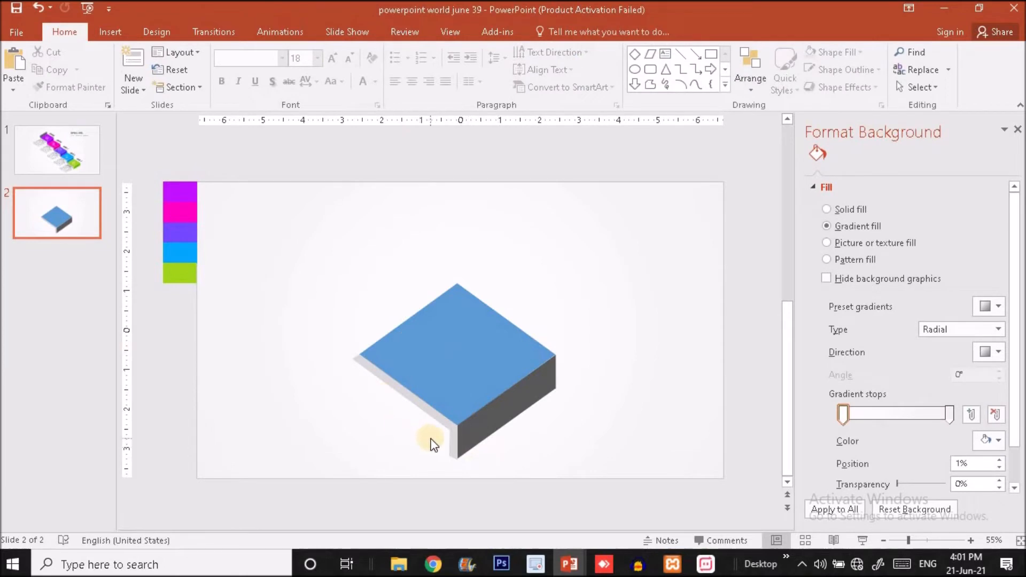
Fill the diamond top face with the green sampled from the lowest colour swatch beside the slide.
{"action": "left_click", "coordinate": [473, 357]}
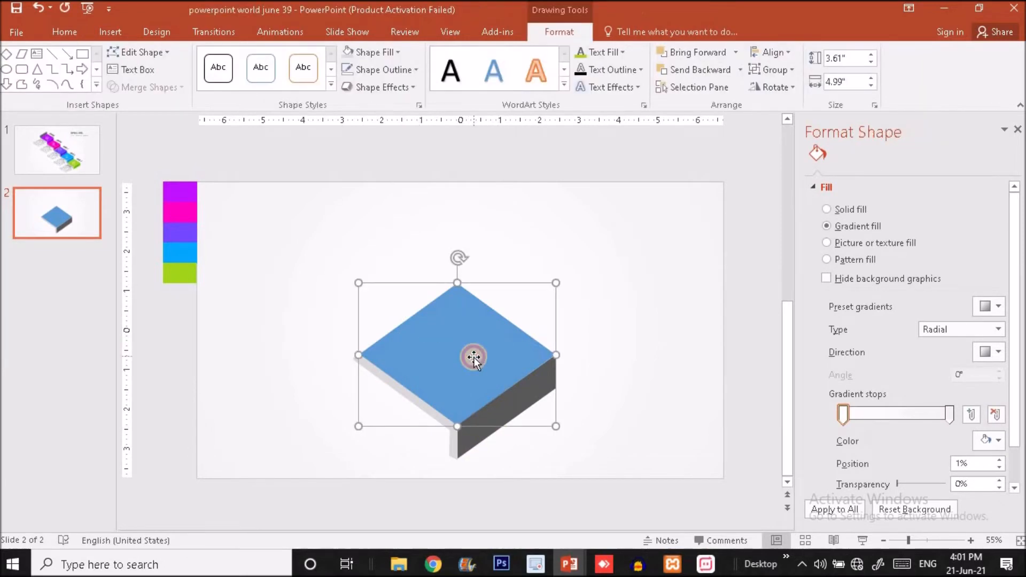
{"action": "left_click", "coordinate": [387, 53]}
{"action": "left_click", "coordinate": [376, 250]}
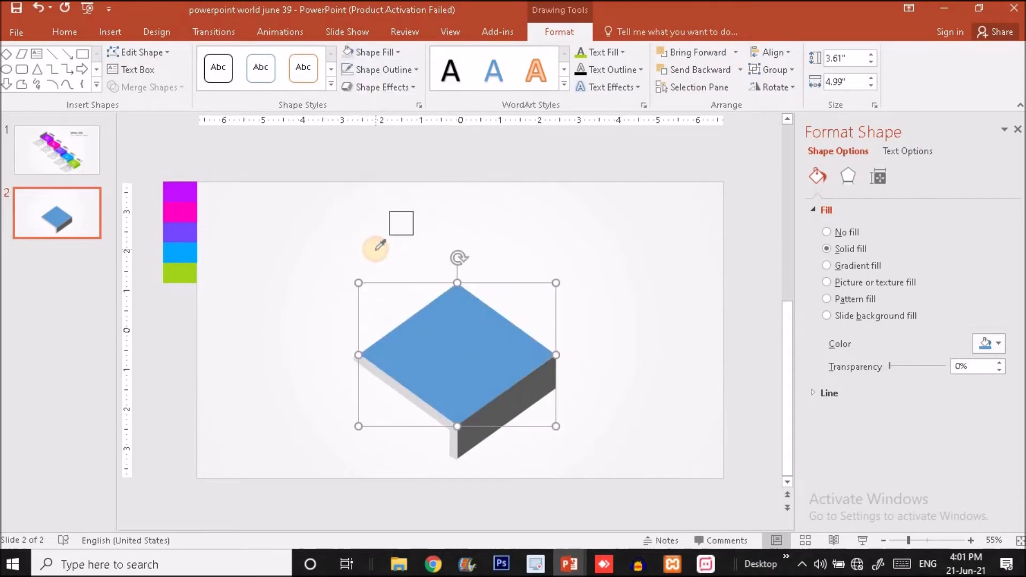
{"action": "left_click", "coordinate": [184, 274]}
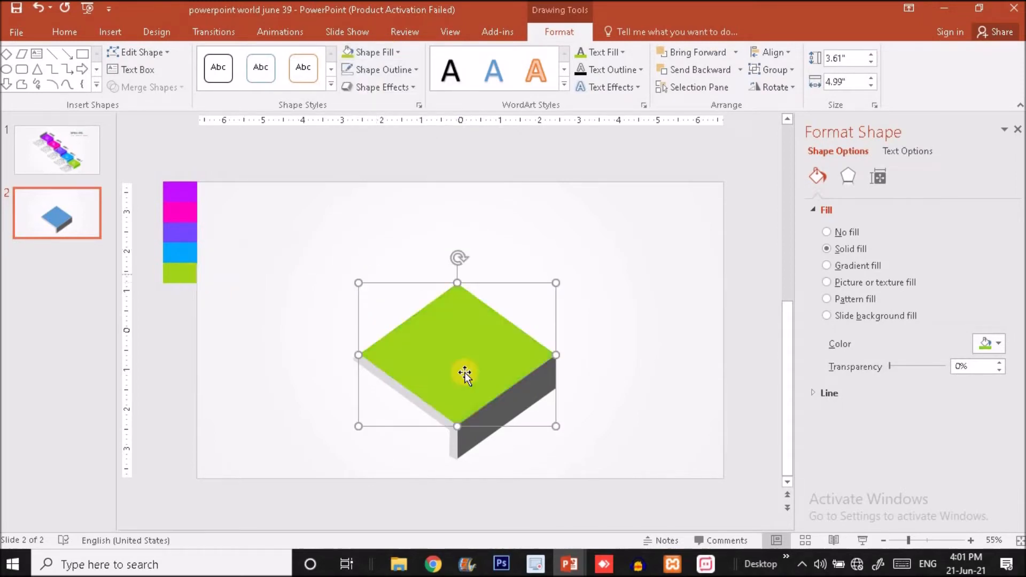
Recolour the block's dark grey side face to a darker shade of the swatch green, RGB 130, 169, 19.
{"action": "left_click", "coordinate": [527, 403]}
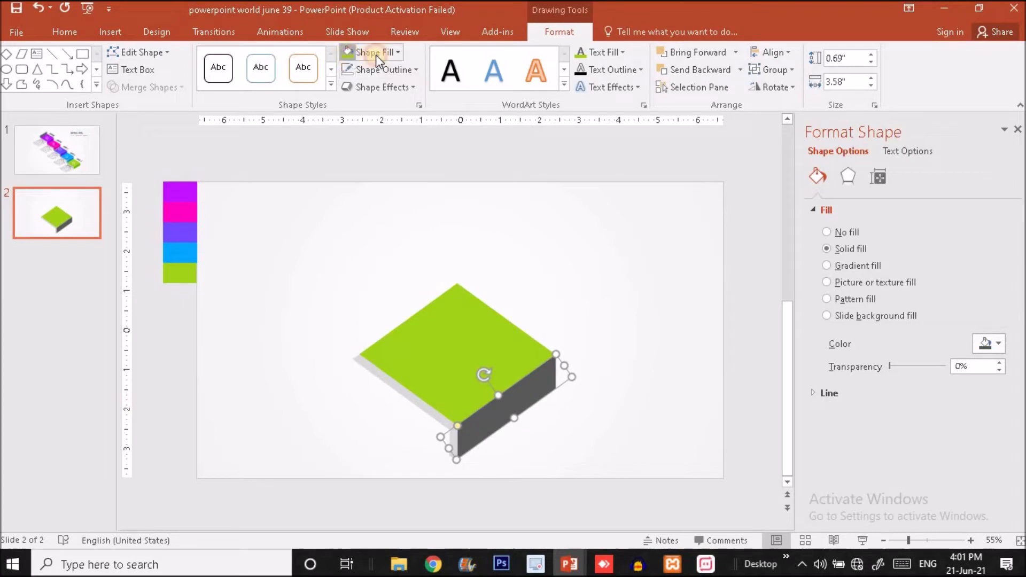
{"action": "left_click", "coordinate": [385, 54]}
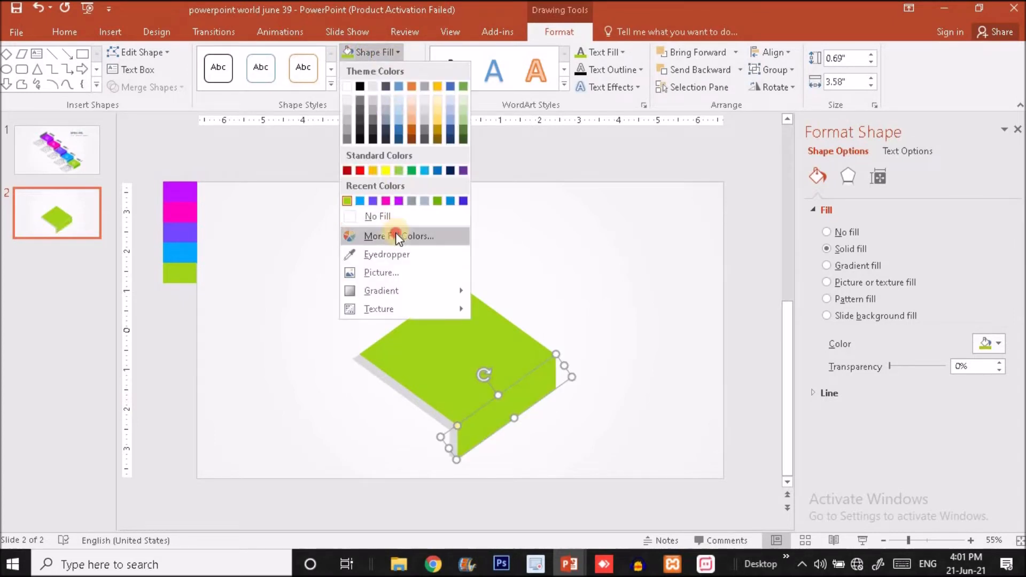
{"action": "left_click", "coordinate": [396, 236]}
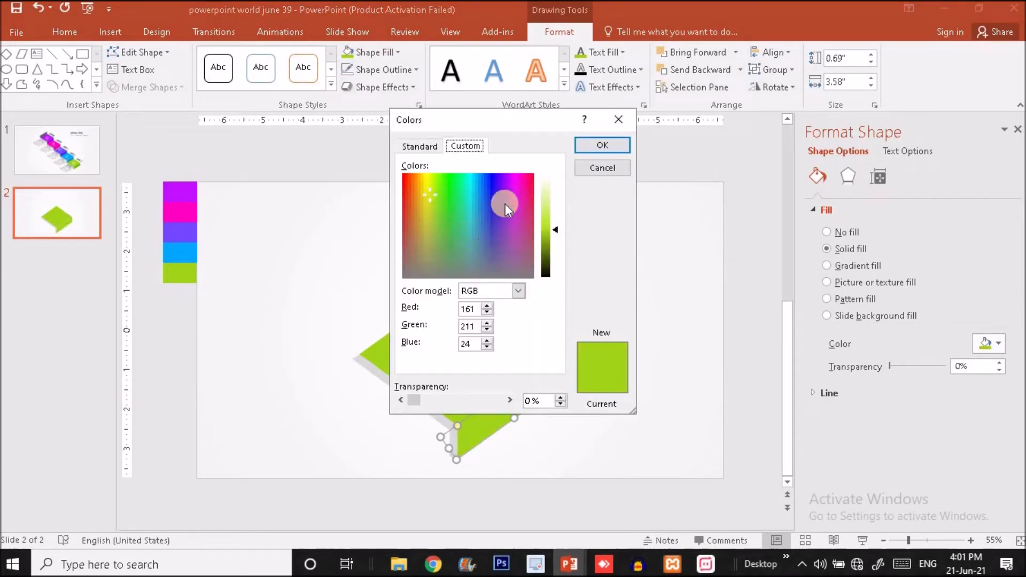
{"action": "left_click_drag", "start_coordinate": [556, 226], "coordinate": [556, 239]}
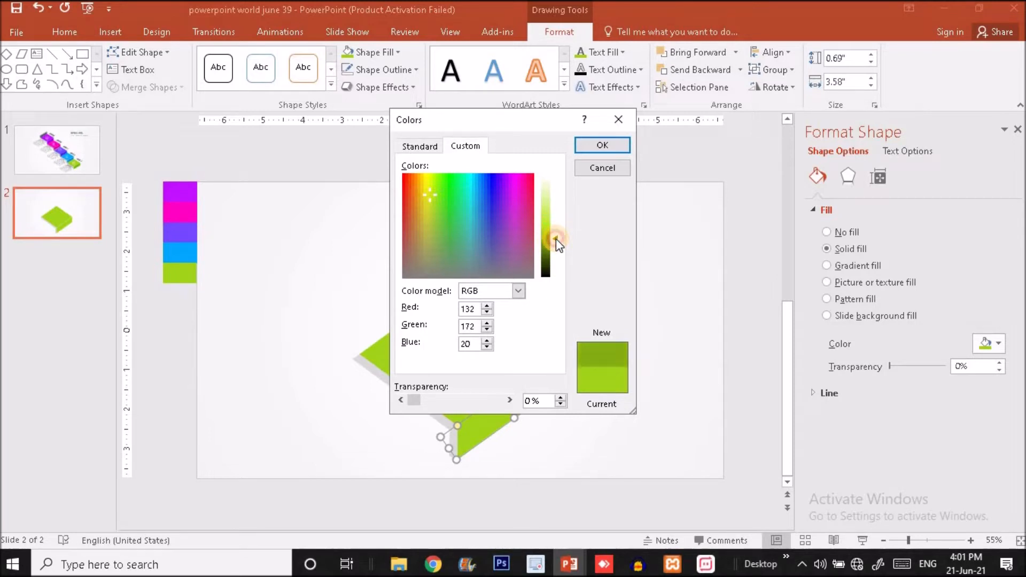
{"action": "left_click_drag", "start_coordinate": [556, 238], "coordinate": [556, 240]}
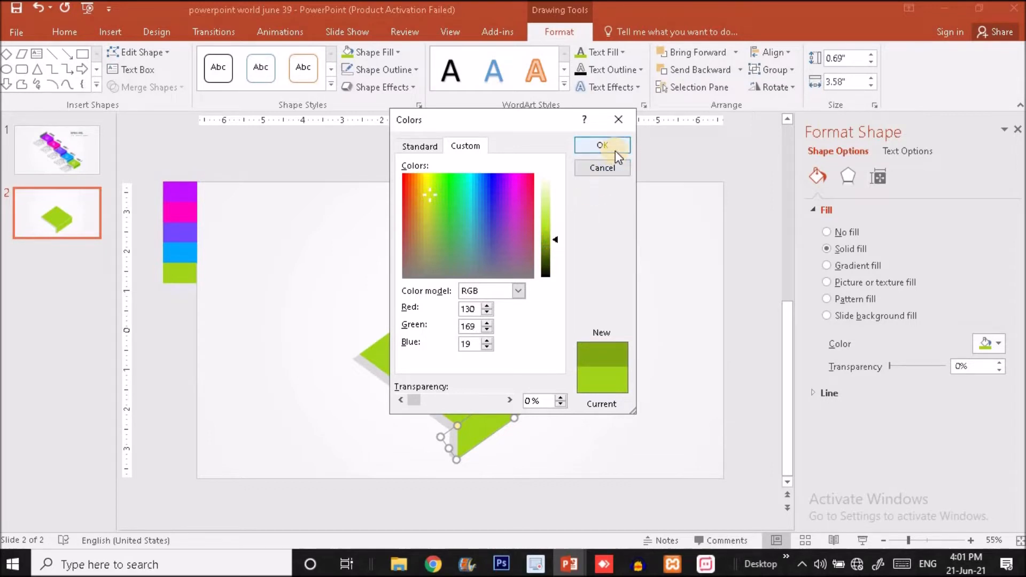
{"action": "left_click", "coordinate": [602, 145]}
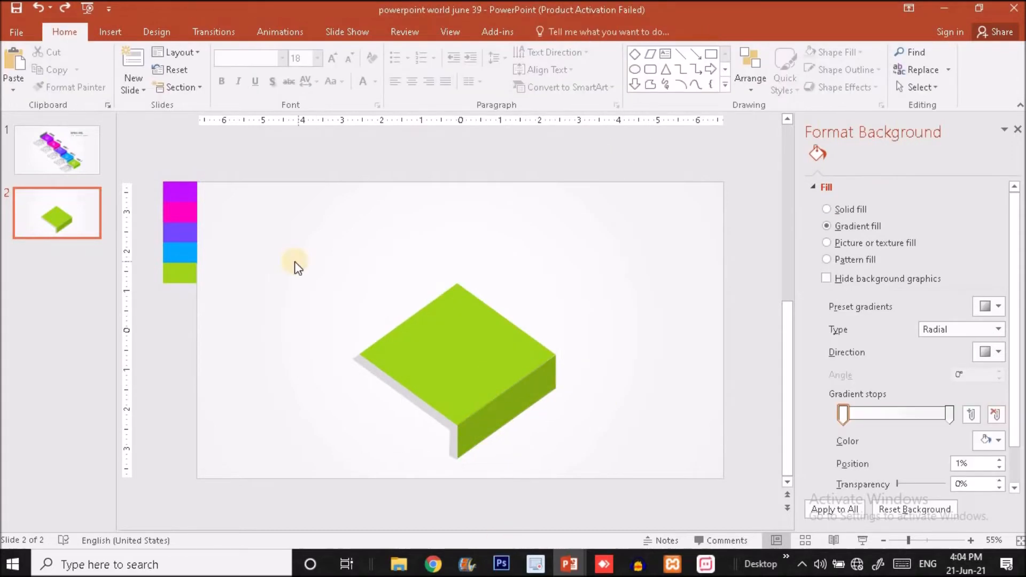
Group all the block's parts, shrink the group to about half size, and place it in the slide's lower-right area.
{"action": "left_click_drag", "start_coordinate": [293, 260], "coordinate": [640, 492]}
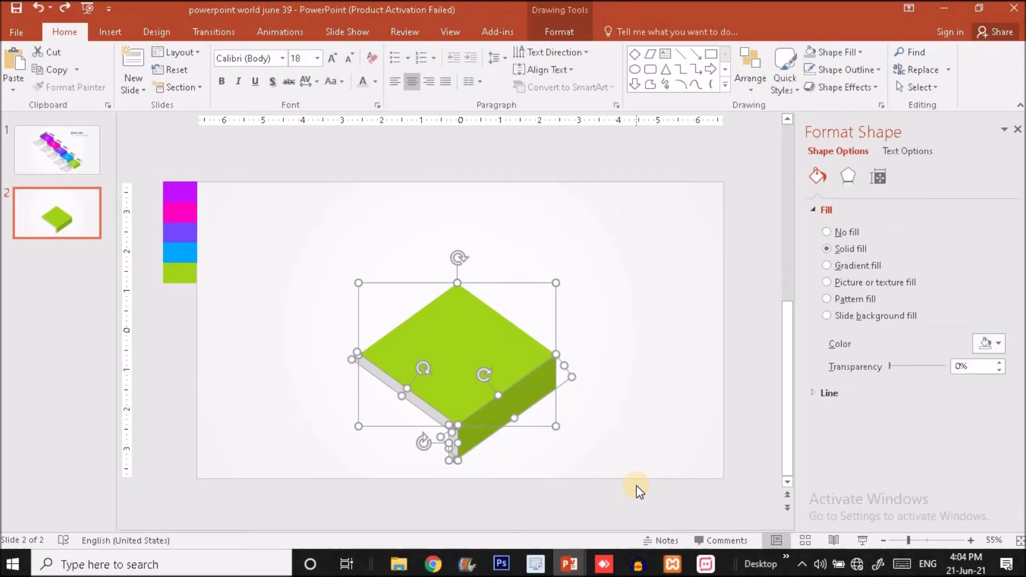
{"action": "key", "text": "ctrl+g"}
{"action": "left_click_drag", "start_coordinate": [581, 464], "coordinate": [511, 392]}
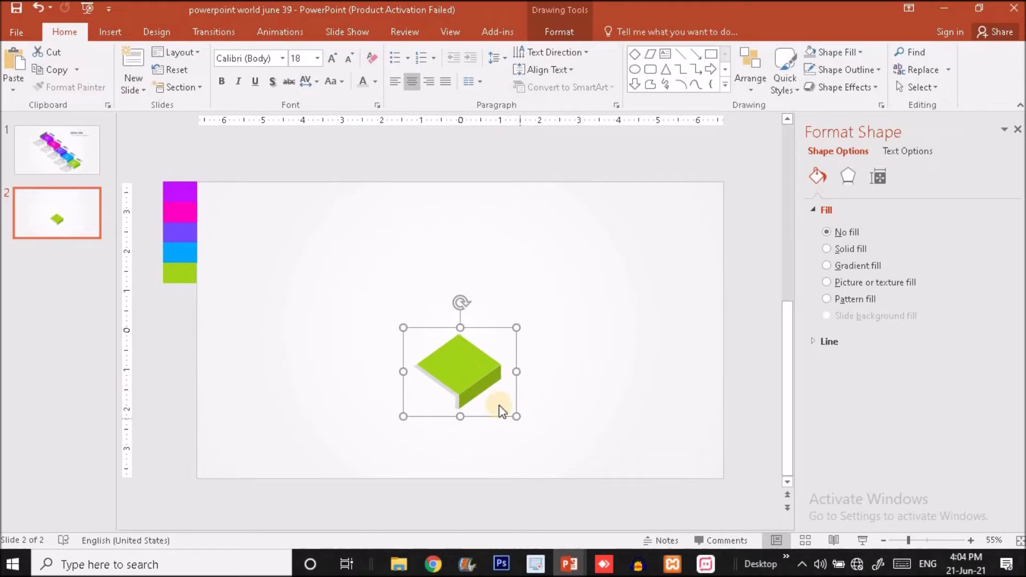
{"action": "left_click_drag", "start_coordinate": [470, 382], "coordinate": [570, 420]}
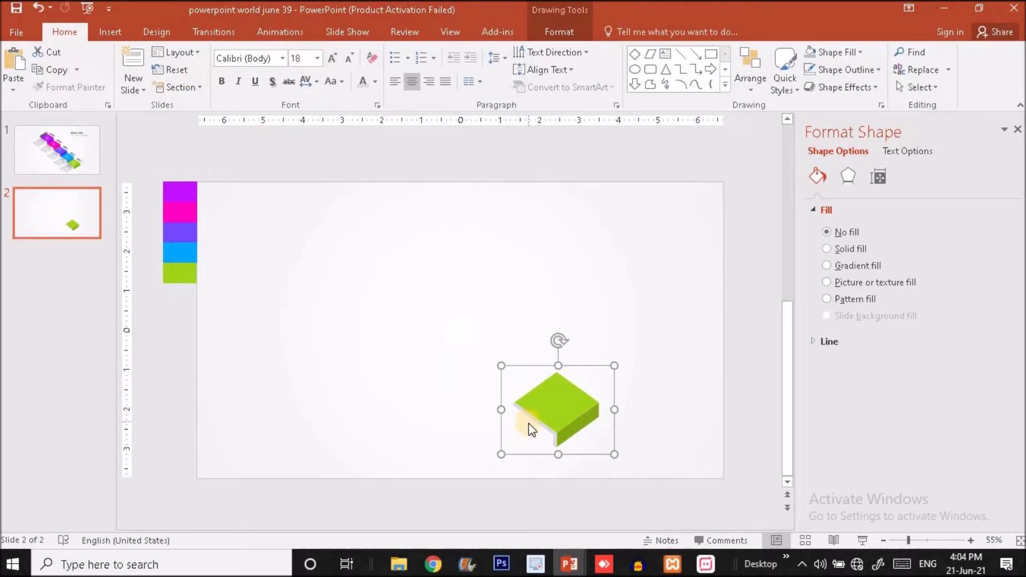
Ungroup the green block into its separate faces and clear the selection.
{"action": "right_click", "coordinate": [542, 399]}
{"action": "mouse_move", "coordinate": [607, 266]}
{"action": "left_click", "coordinate": [713, 310]}
{"action": "left_click", "coordinate": [318, 153]}
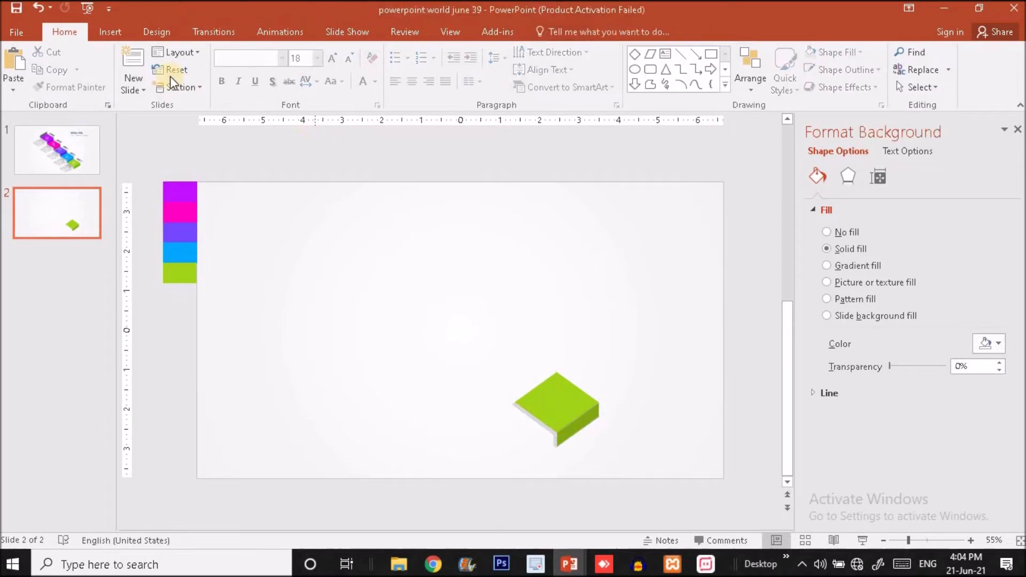
Draw an ellipse about 1.03" high by 2.52" wide in the empty area above the block.
{"action": "left_click", "coordinate": [117, 27]}
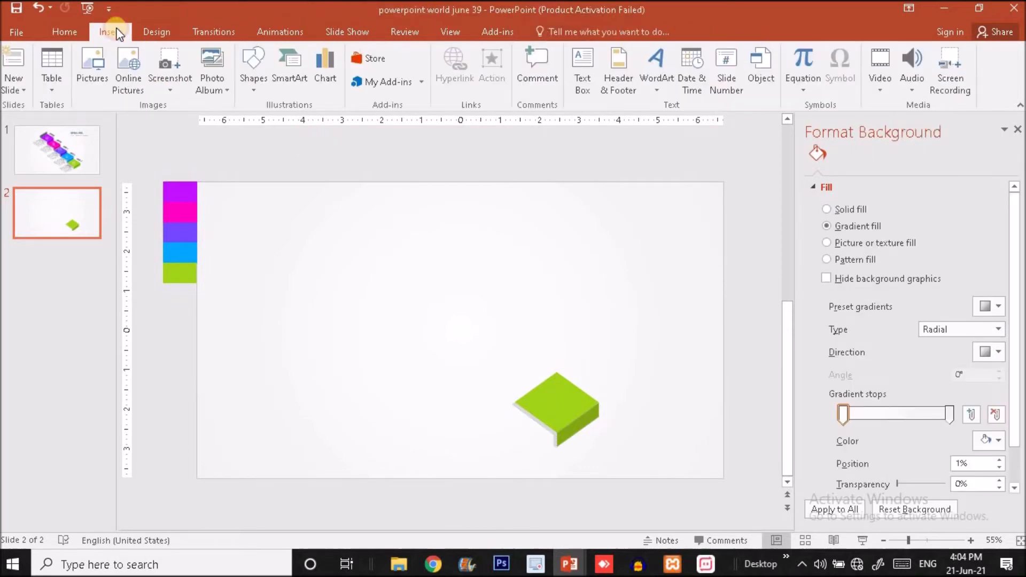
{"action": "left_click", "coordinate": [257, 70]}
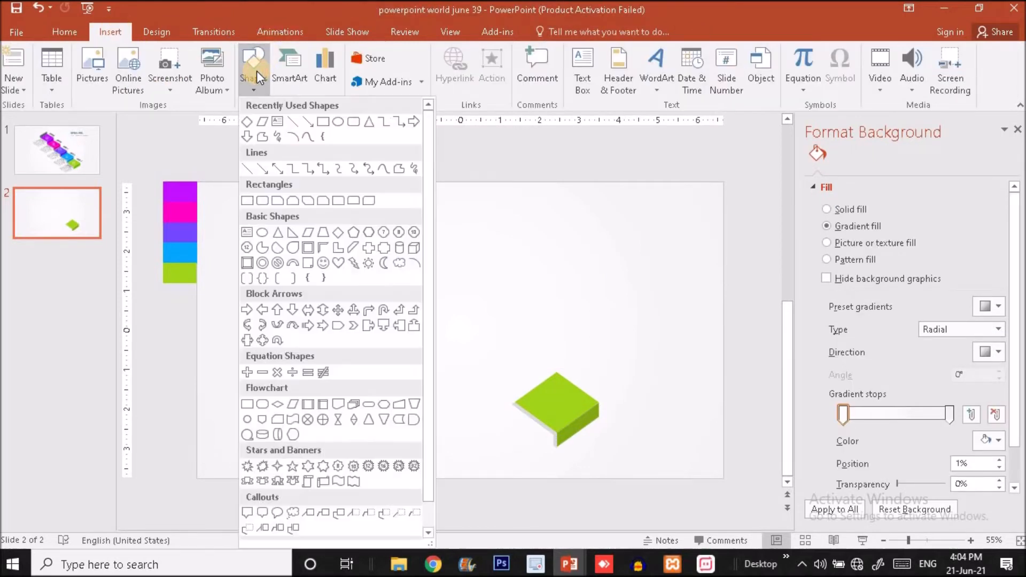
{"action": "left_click", "coordinate": [340, 128]}
{"action": "left_click_drag", "start_coordinate": [433, 213], "coordinate": [534, 253]}
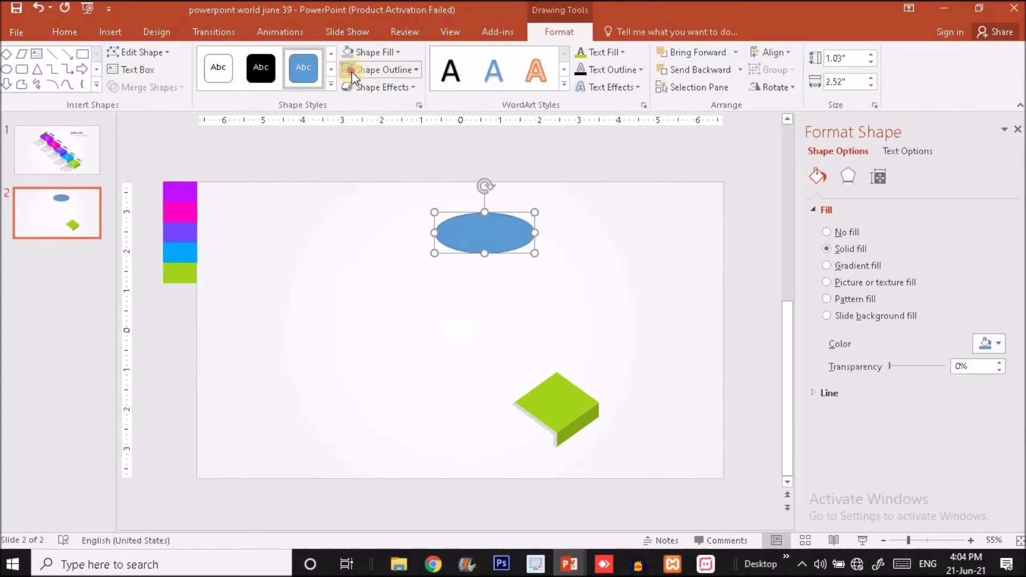
Apply the 25 Point soft edges preset to the ellipse.
{"action": "left_click", "coordinate": [854, 181]}
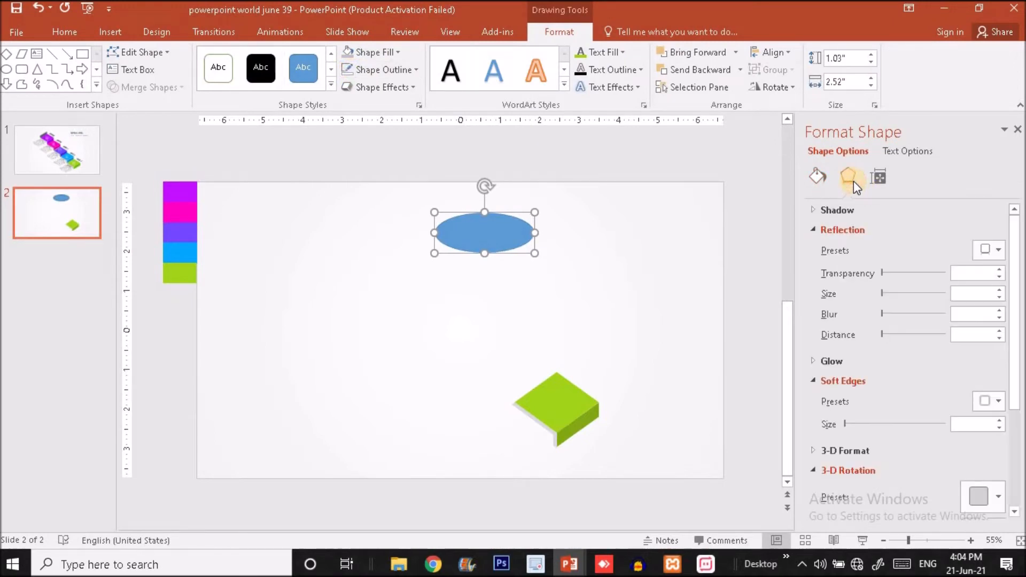
{"action": "left_click", "coordinate": [997, 402]}
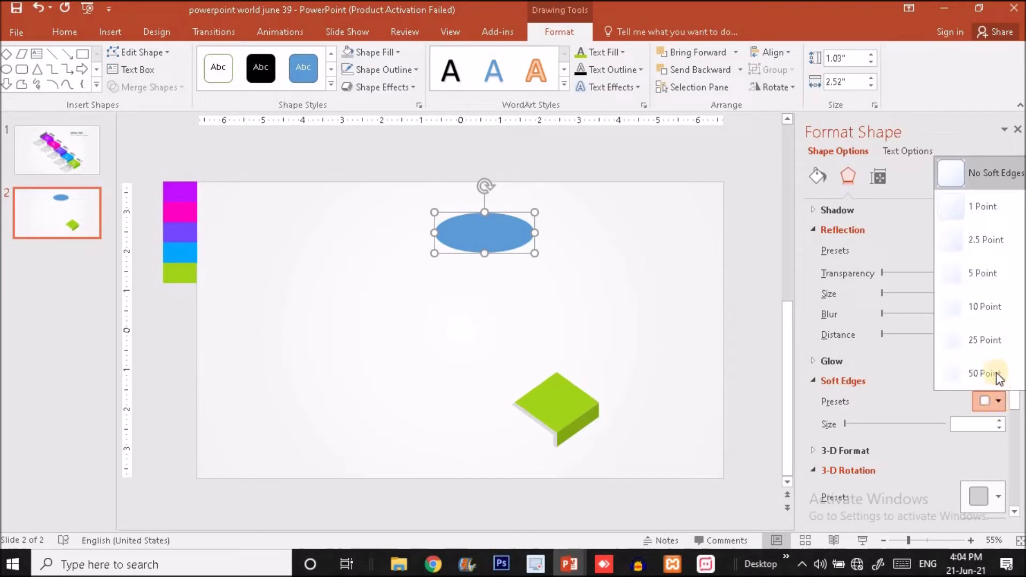
{"action": "left_click", "coordinate": [986, 337]}
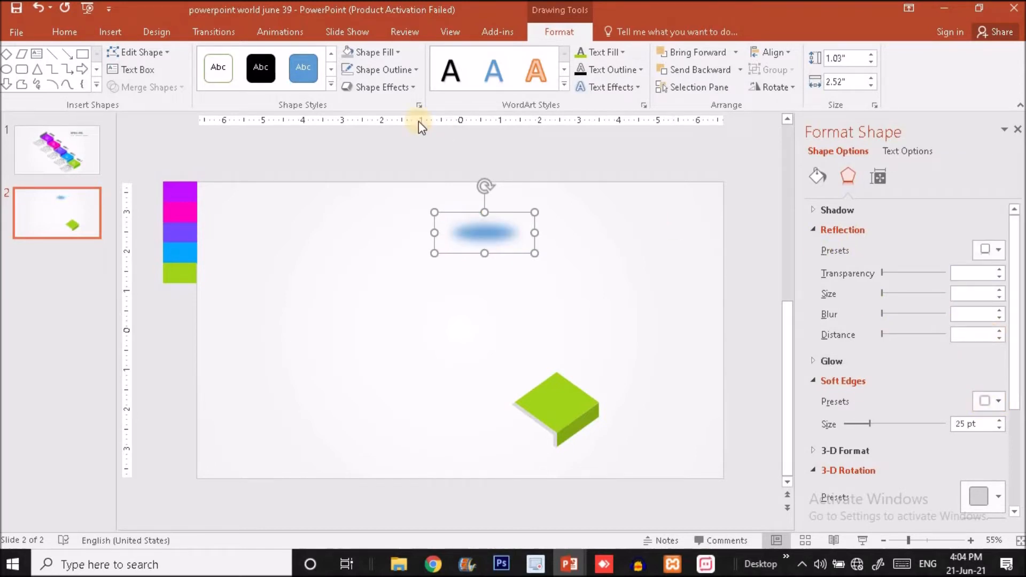
Fill the soft ellipse with the darkest White, Background 1 grey and set its fill transparency to 74%.
{"action": "left_click", "coordinate": [371, 56]}
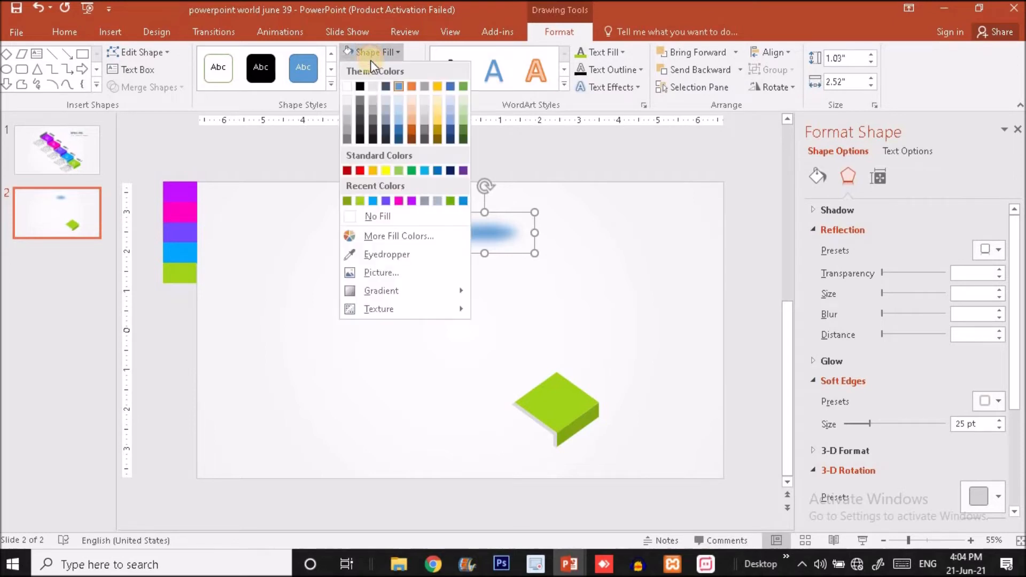
{"action": "left_click", "coordinate": [348, 139]}
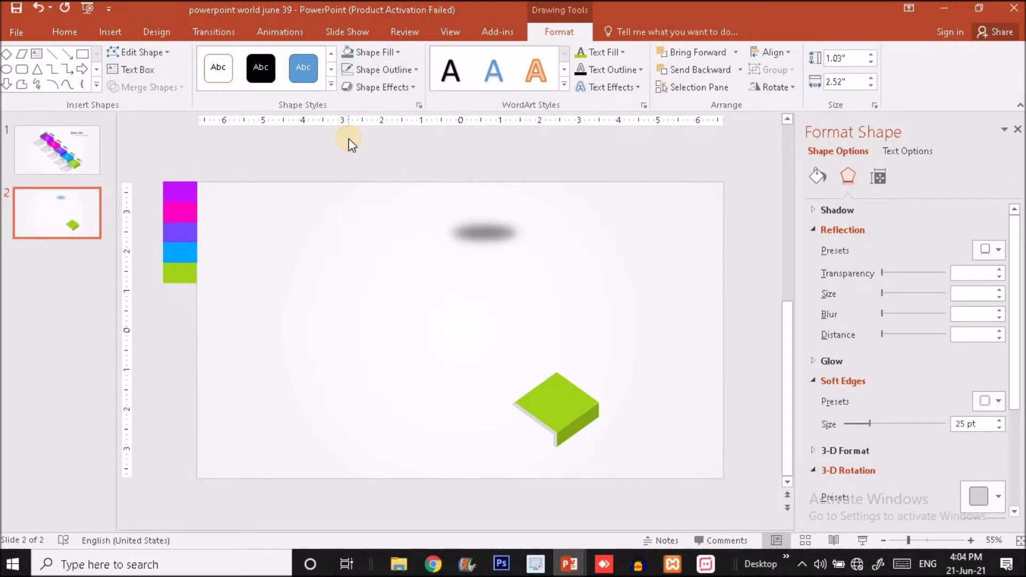
{"action": "left_click", "coordinate": [818, 180]}
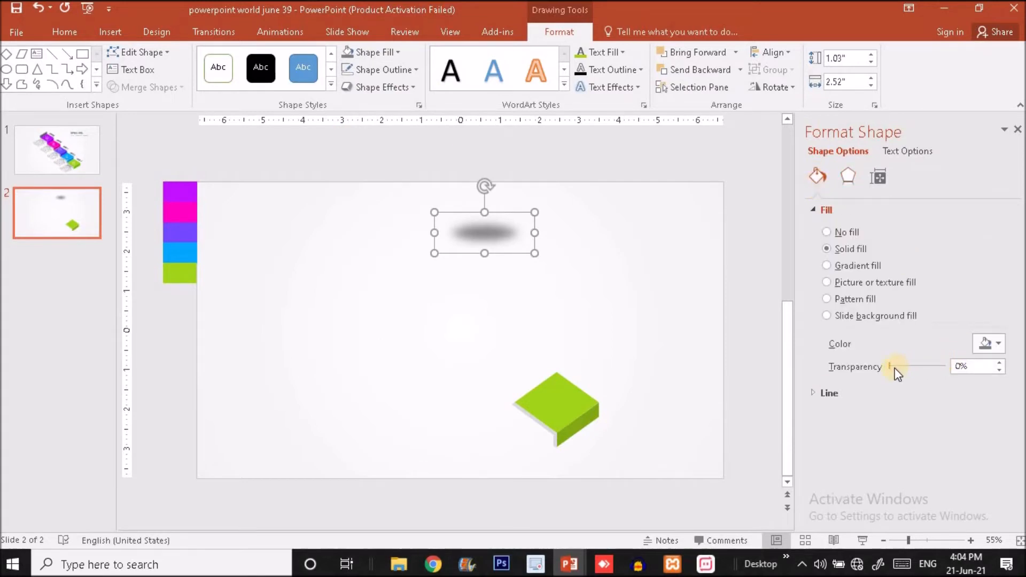
{"action": "left_click_drag", "start_coordinate": [890, 366], "coordinate": [931, 366]}
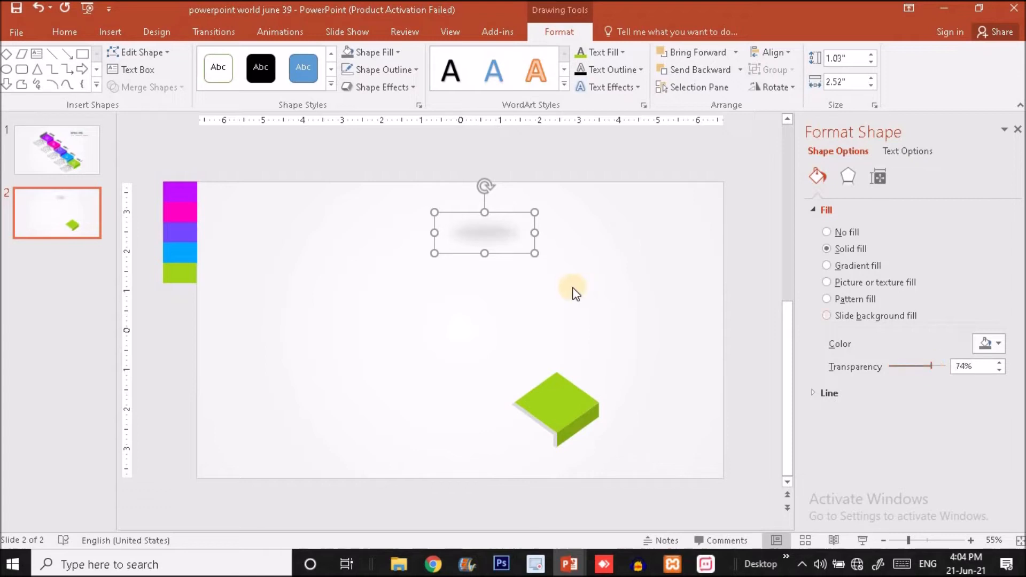
Resize the shadow ellipse to about 1.13" by 2.05", rotate it parallel to the block's lower-left edge, and position it along that edge.
{"action": "left_click_drag", "start_coordinate": [521, 214], "coordinate": [521, 284]}
{"action": "left_click_drag", "start_coordinate": [486, 322], "coordinate": [486, 327]}
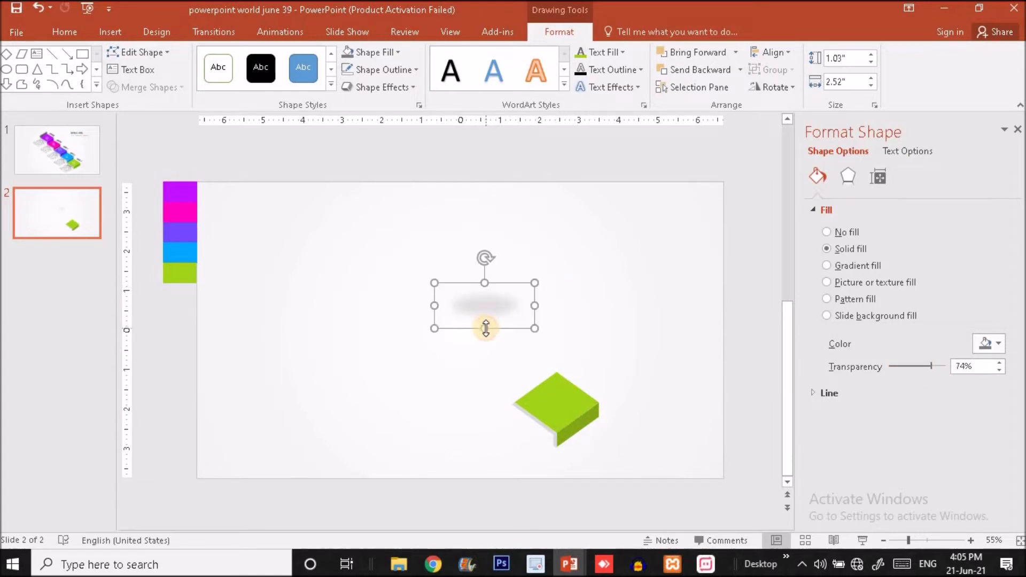
{"action": "left_click_drag", "start_coordinate": [515, 293], "coordinate": [562, 407]}
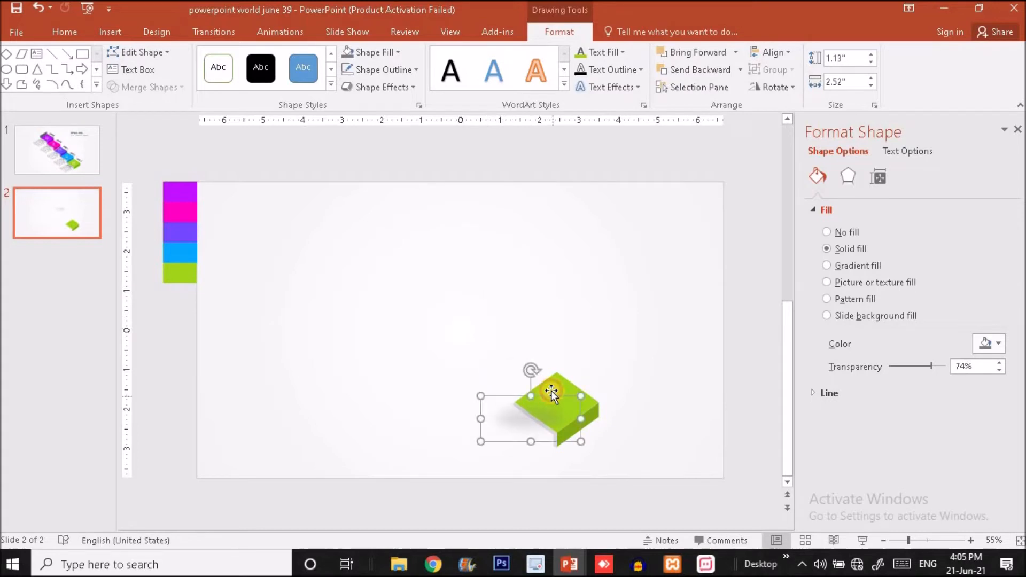
{"action": "left_click_drag", "start_coordinate": [548, 372], "coordinate": [558, 377]}
{"action": "left_click_drag", "start_coordinate": [488, 389], "coordinate": [572, 451]}
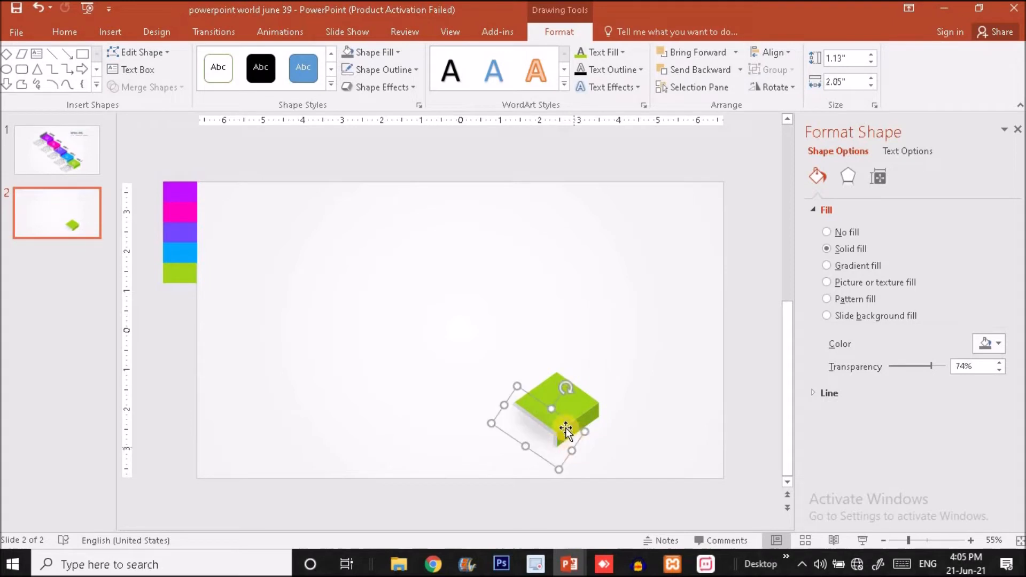
{"action": "left_click_drag", "start_coordinate": [565, 390], "coordinate": [562, 387]}
{"action": "key", "text": "ctrl+z"}
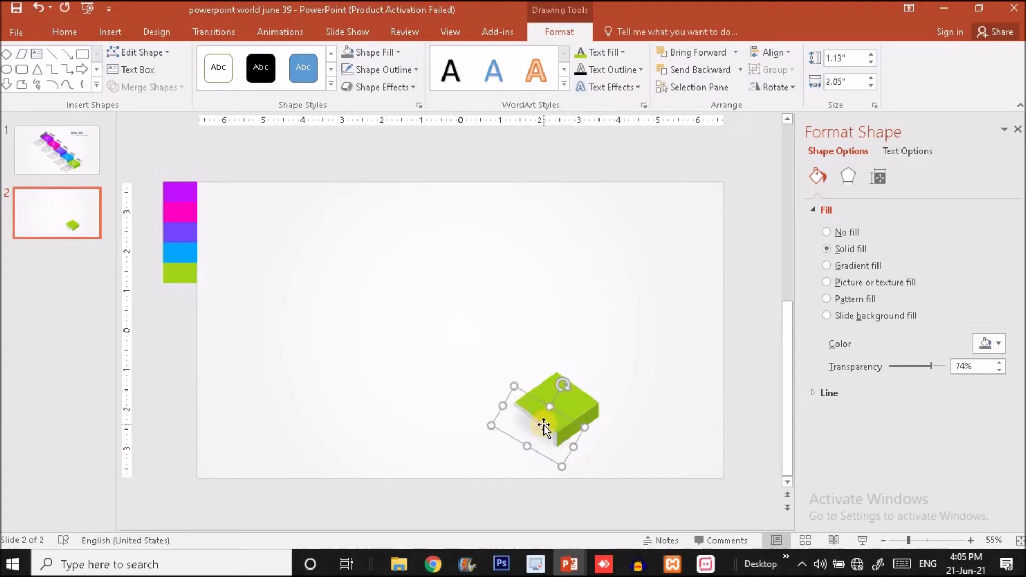
Send the shadow ellipse to the back, behind the green block's faces.
{"action": "right_click", "coordinate": [541, 430]}
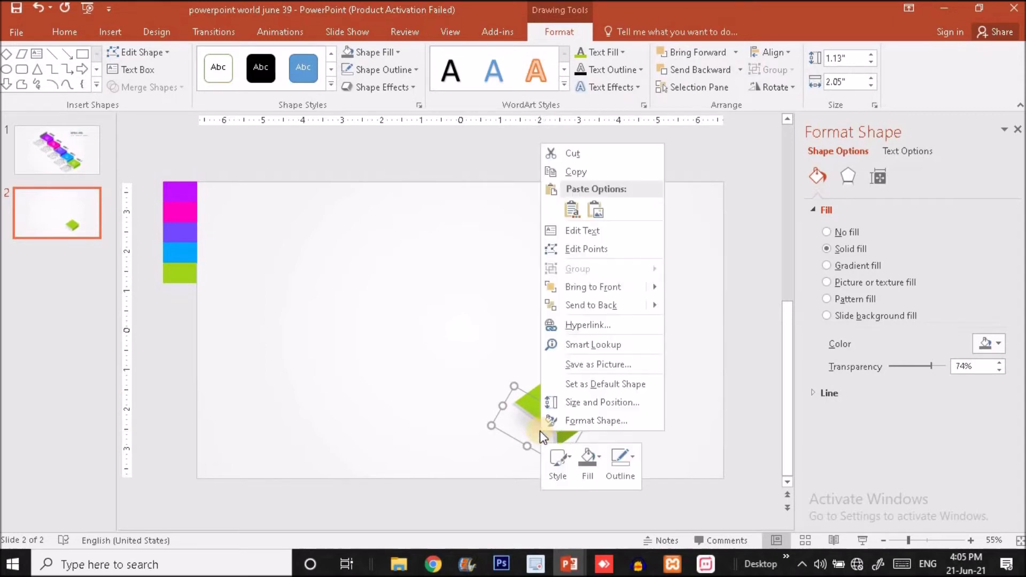
{"action": "left_click", "coordinate": [611, 304]}
{"action": "left_click", "coordinate": [590, 420]}
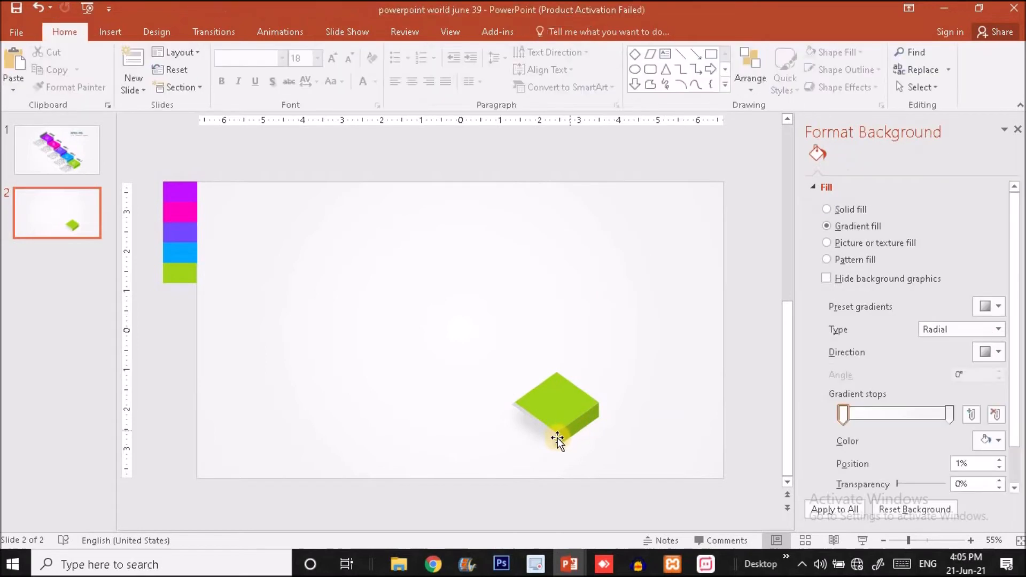
Fill the two thin strips along the block's lower-left edge with a darker White, Background 1 grey.
{"action": "left_click", "coordinate": [556, 441]}
{"action": "left_click", "coordinate": [542, 423], "text": "shift"}
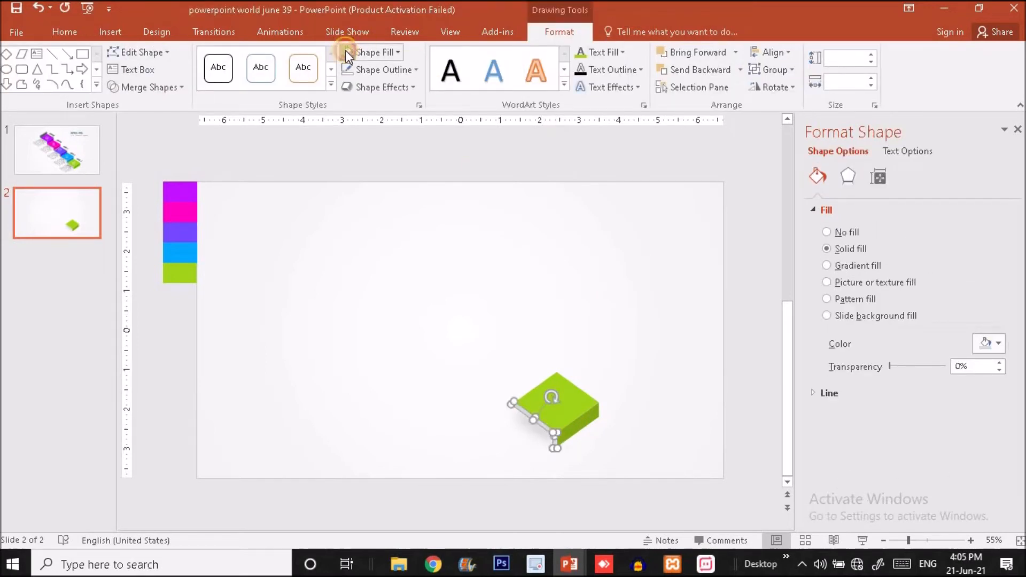
{"action": "left_click", "coordinate": [636, 222]}
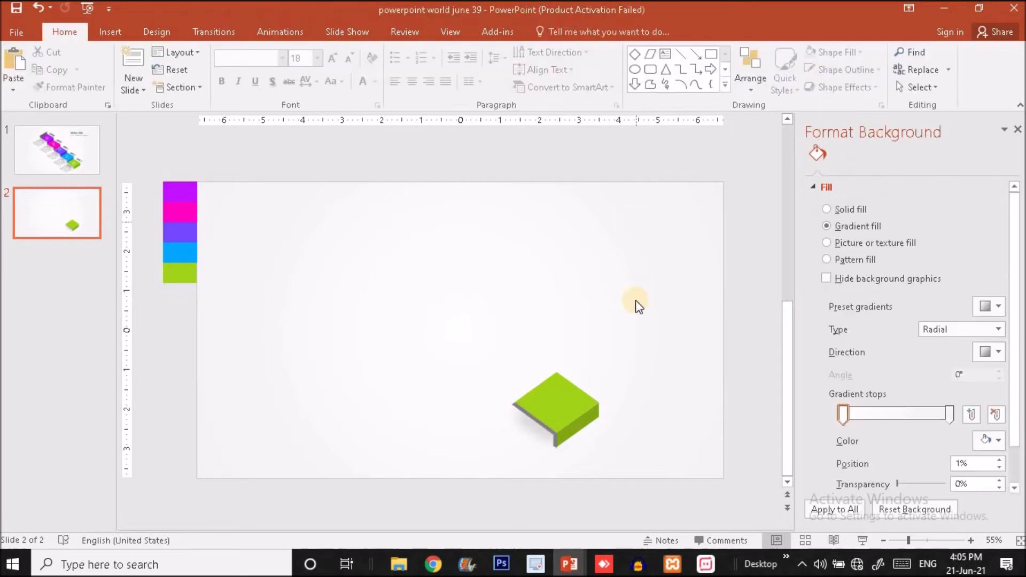
{"action": "left_click", "coordinate": [548, 447]}
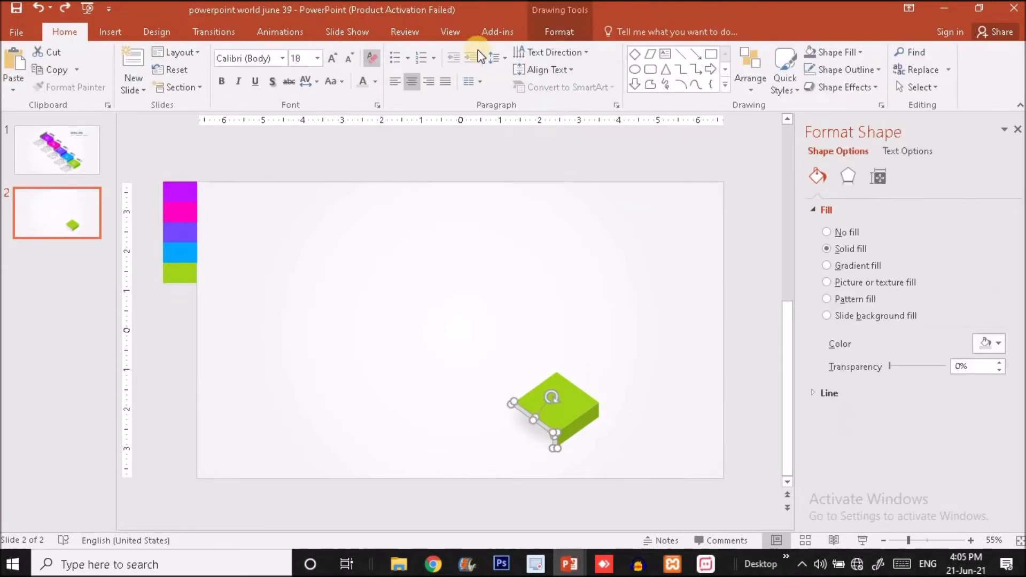
{"action": "left_click", "coordinate": [559, 33]}
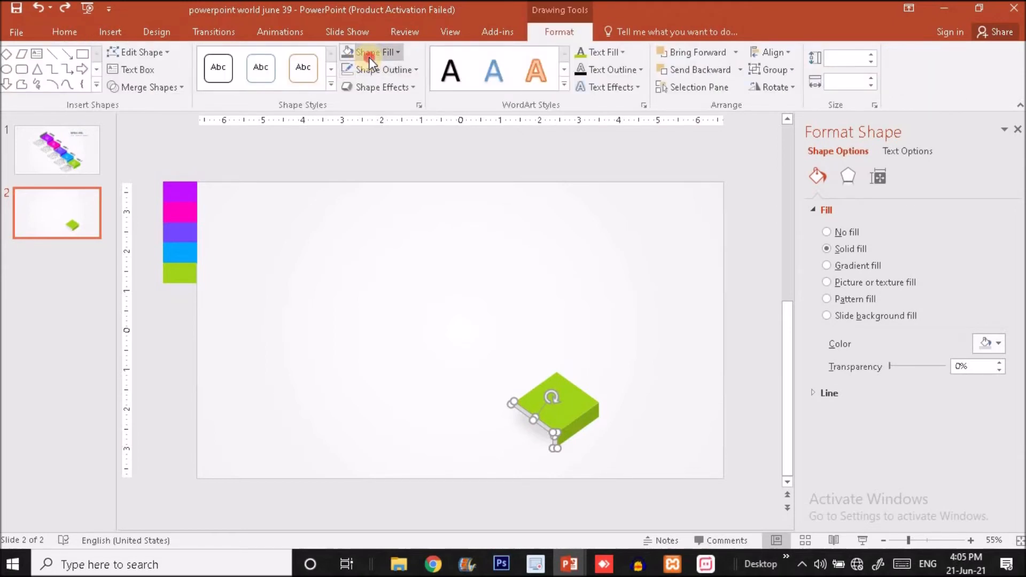
{"action": "left_click", "coordinate": [369, 53]}
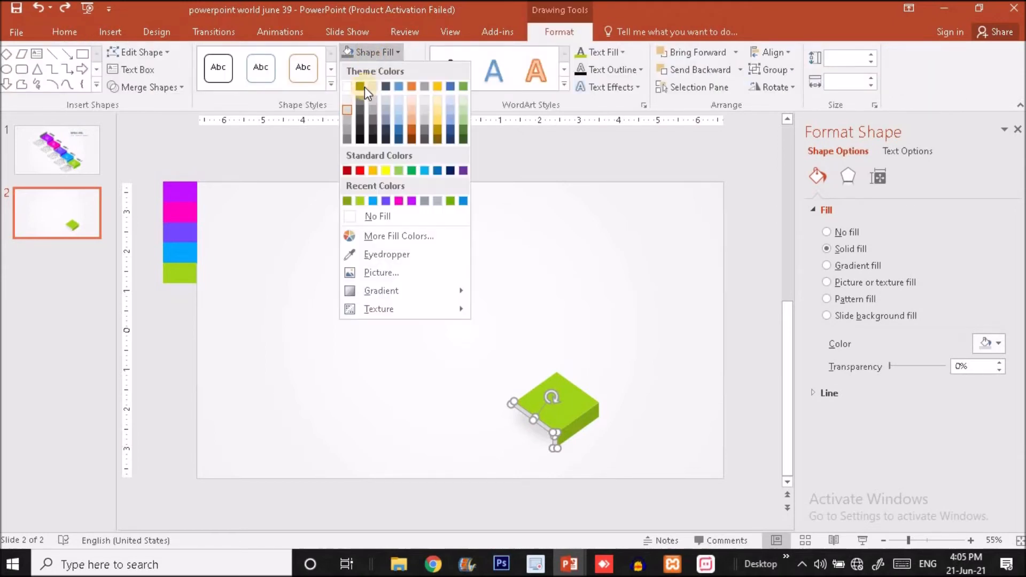
{"action": "left_click", "coordinate": [348, 123]}
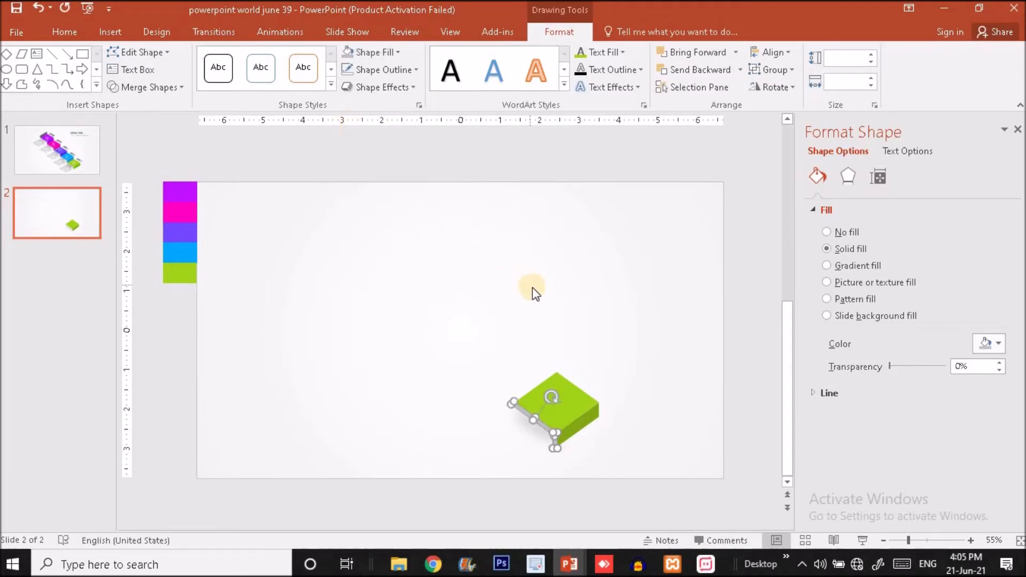
Group all the block's faces, edge strips and shadow ellipse.
{"action": "left_click_drag", "start_coordinate": [476, 319], "coordinate": [613, 478]}
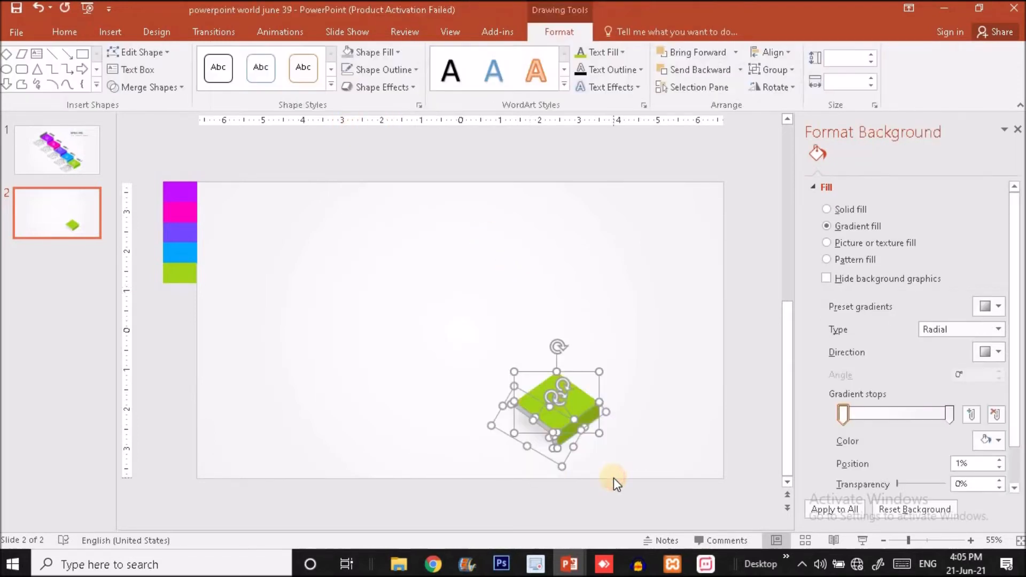
{"action": "key", "text": "ctrl+g"}
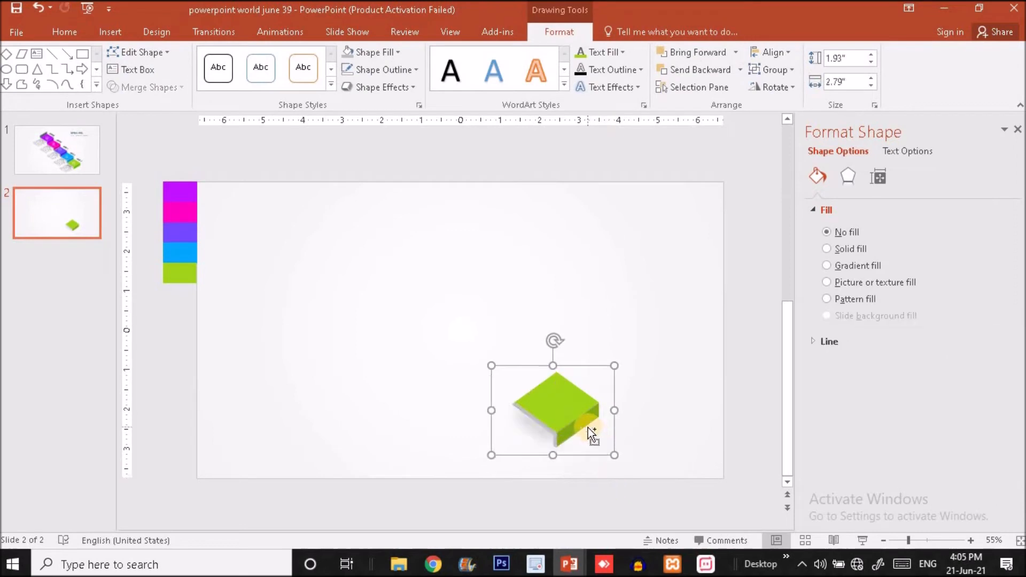
Place a copy of the block group one step up and to the left, its front face meeting the first block's back edge without a gap.
{"action": "left_click_drag", "start_coordinate": [588, 427], "coordinate": [541, 321]}
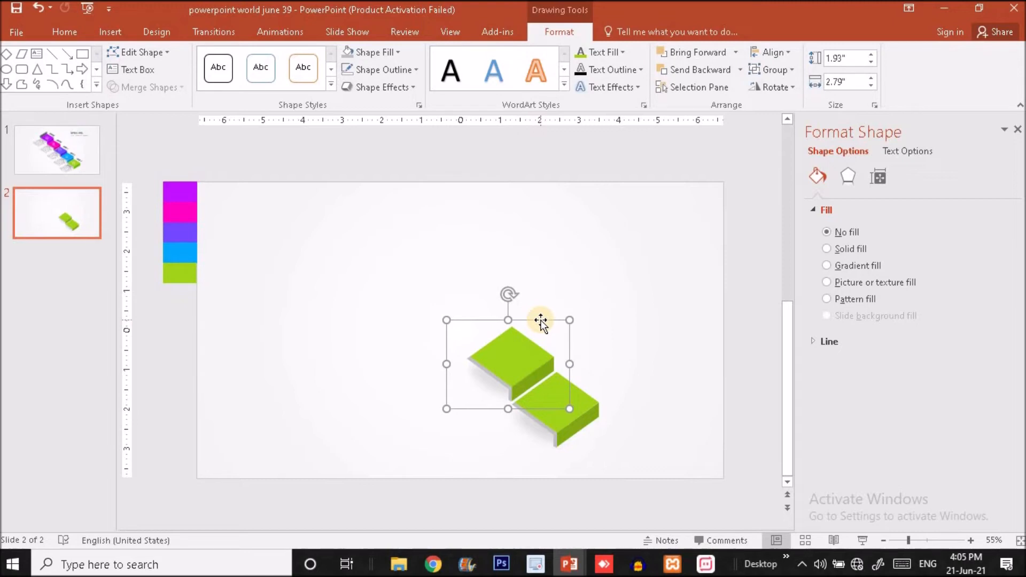
{"action": "key", "text": "ctrl+z"}
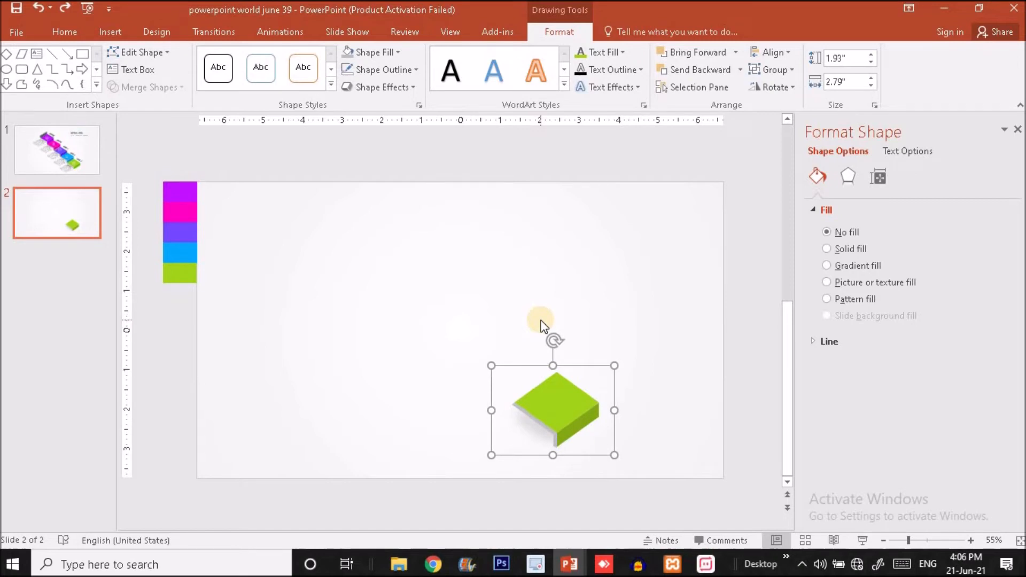
{"action": "left_click_drag", "start_coordinate": [584, 408], "coordinate": [530, 353]}
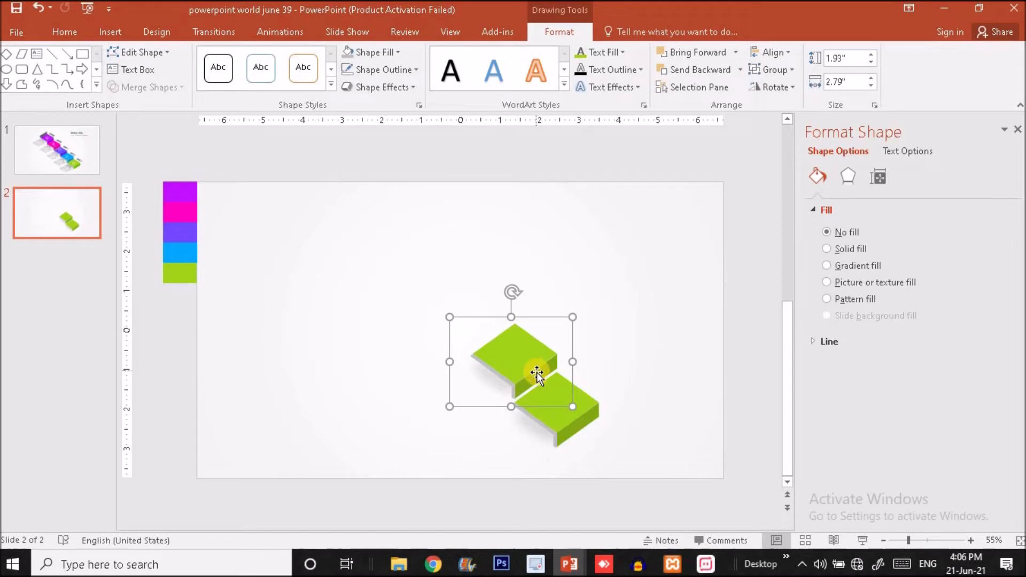
{"action": "left_click", "coordinate": [932, 540]}
{"action": "left_click_drag", "start_coordinate": [604, 307], "coordinate": [601, 313]}
{"action": "key", "text": "ctrl+Right"}
{"action": "key", "text": "ctrl+Right"}
{"action": "key", "text": "ctrl+Right"}
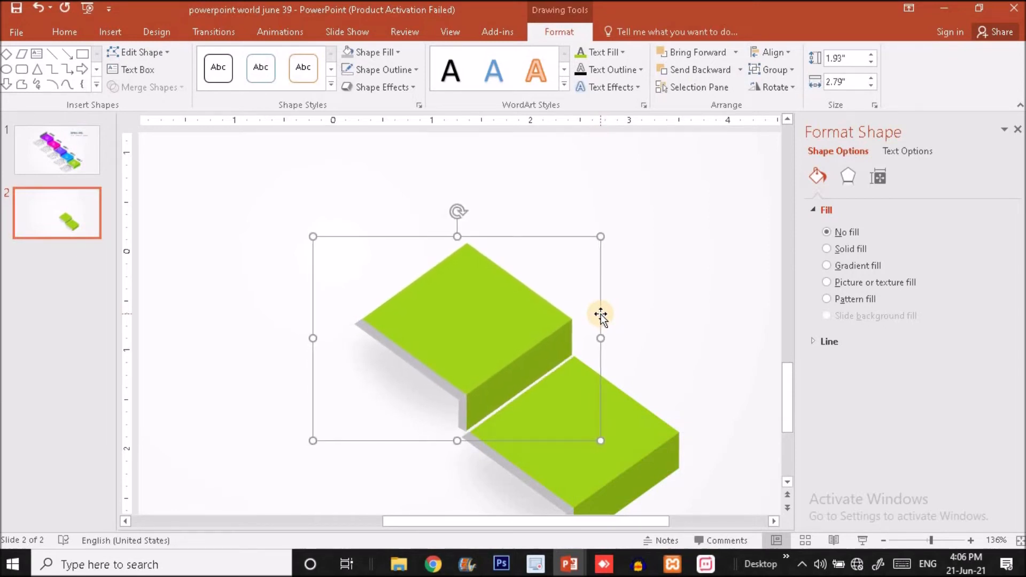
{"action": "key", "text": "ctrl+Down"}
{"action": "key", "text": "ctrl+Up"}
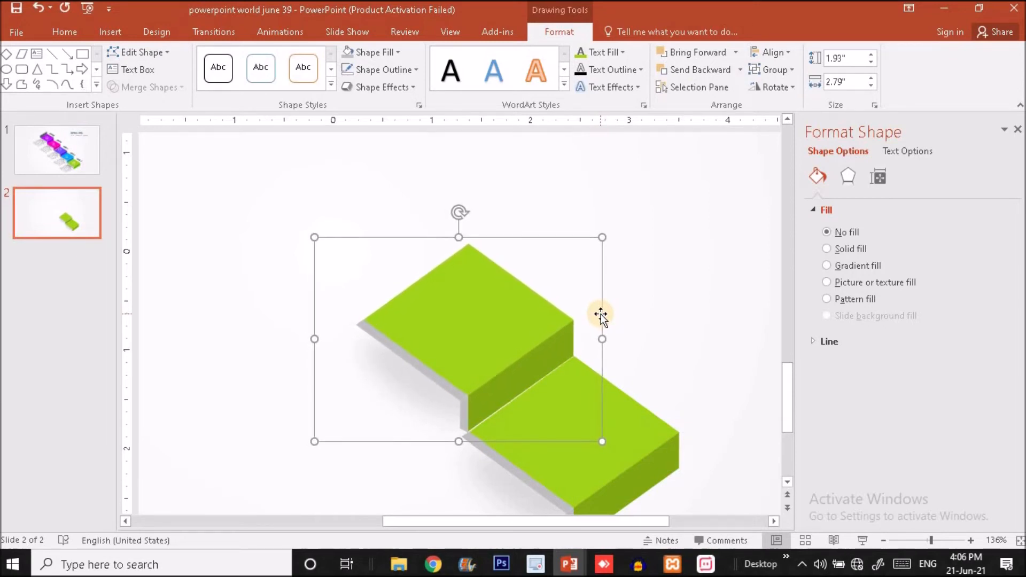
{"action": "key", "text": "ctrl+Right"}
{"action": "key", "text": "ctrl+Down"}
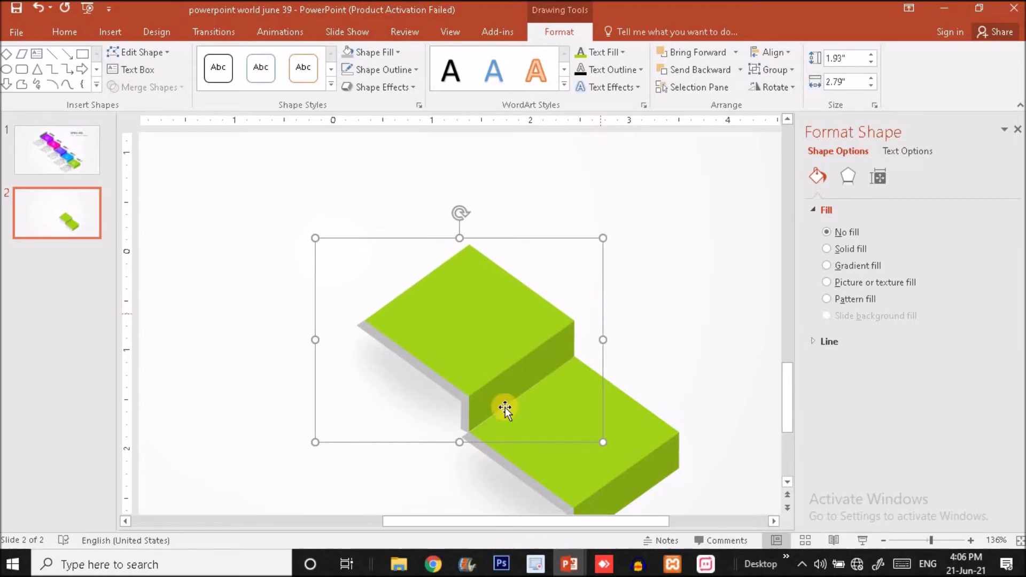
Ungroup the copied upper block into its separate parts.
{"action": "left_click", "coordinate": [465, 422]}
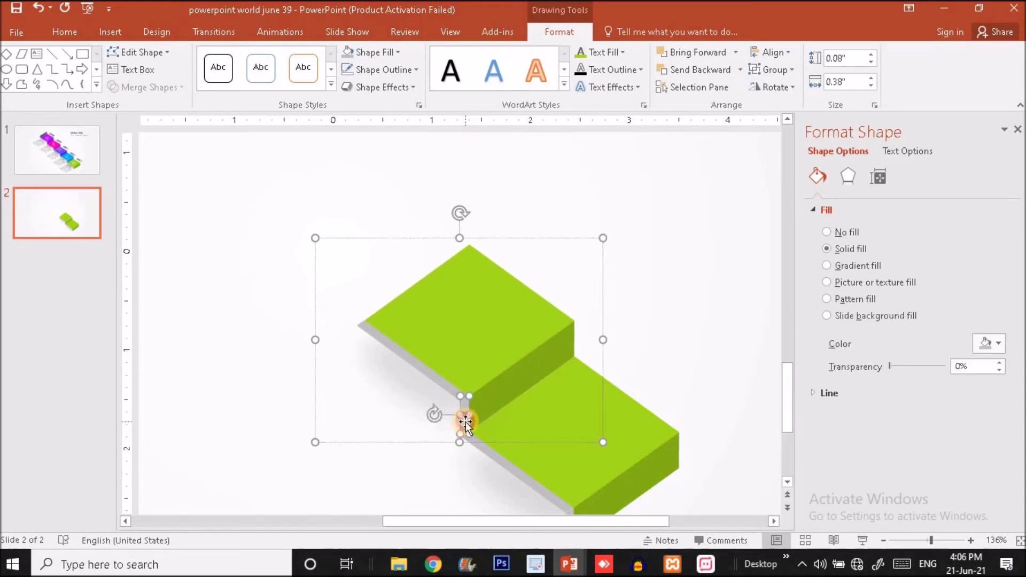
{"action": "left_click", "coordinate": [599, 312]}
{"action": "right_click", "coordinate": [601, 314]}
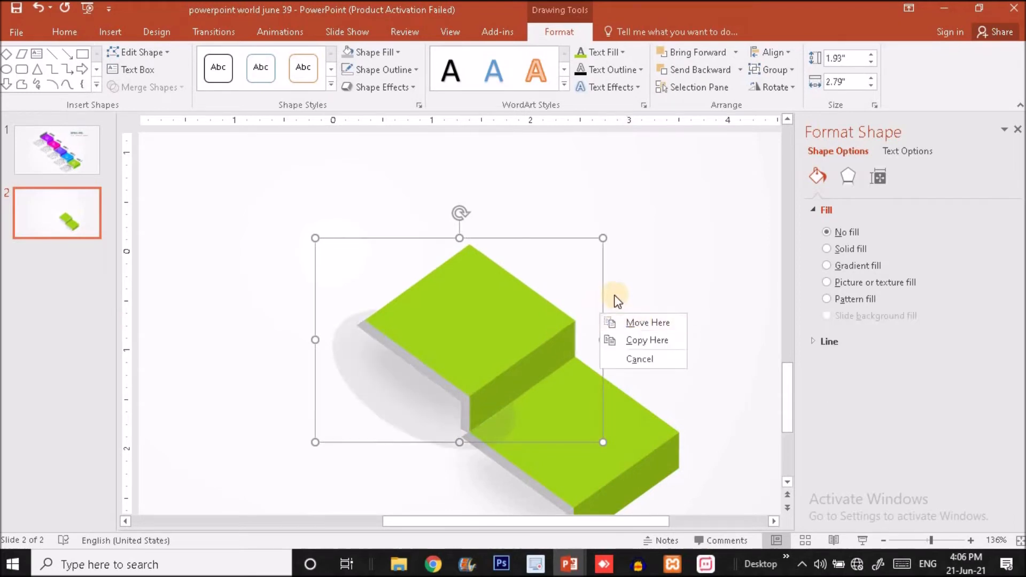
{"action": "left_click", "coordinate": [602, 279]}
{"action": "right_click", "coordinate": [602, 280]}
{"action": "mouse_move", "coordinate": [679, 376]}
{"action": "left_click", "coordinate": [747, 412]}
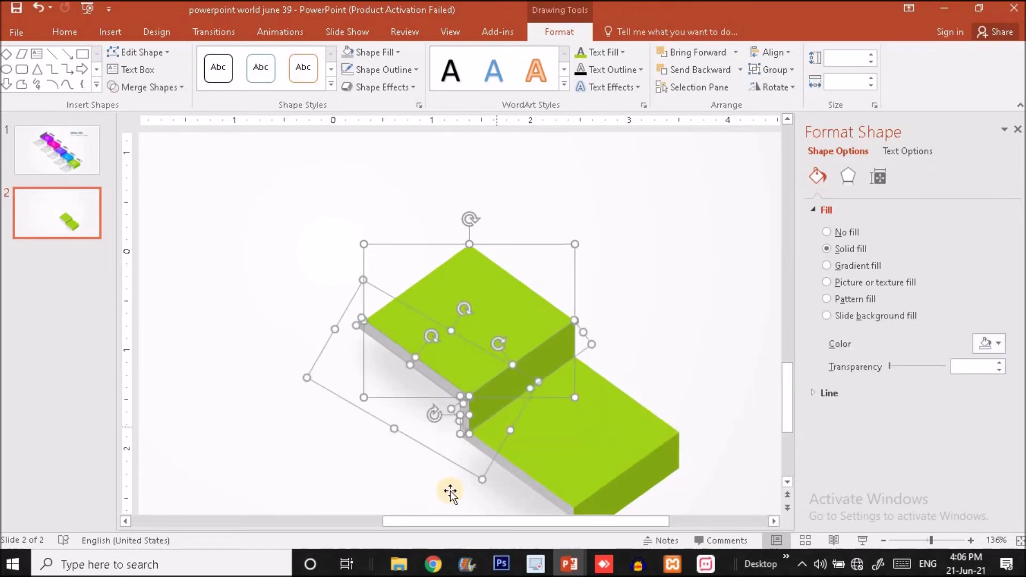
Edit the points of the upper block's short vertical grey strip, lowering its outer bottom corner to meet the lower block's grey edge.
{"action": "left_click", "coordinate": [465, 426]}
{"action": "left_click", "coordinate": [467, 422]}
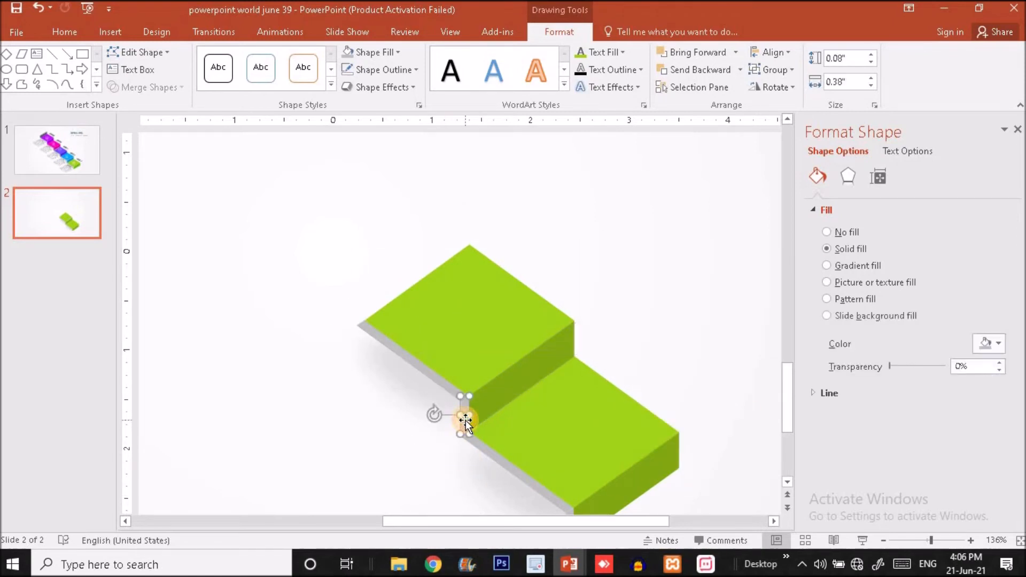
{"action": "right_click", "coordinate": [466, 420]}
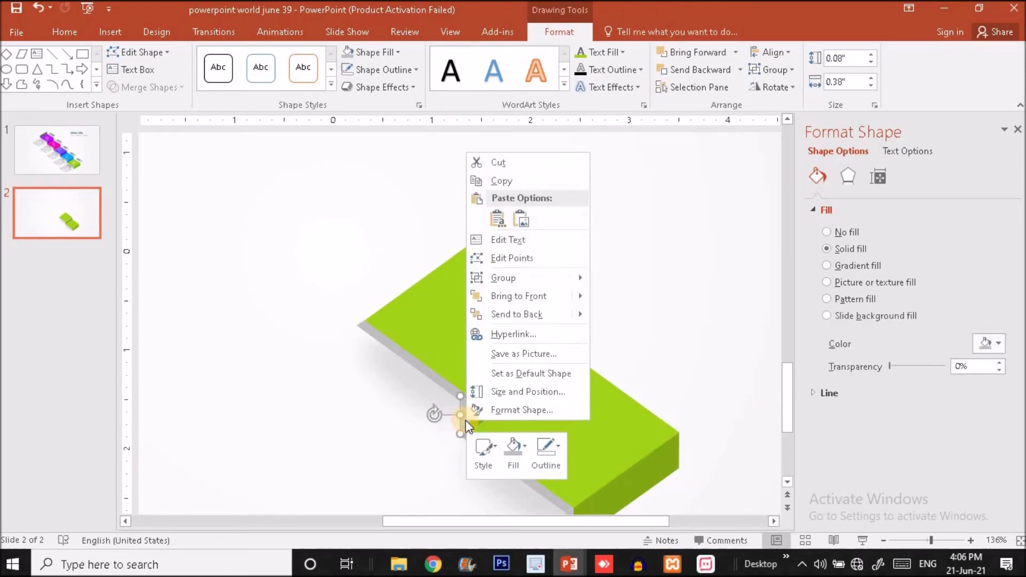
{"action": "left_click", "coordinate": [518, 258]}
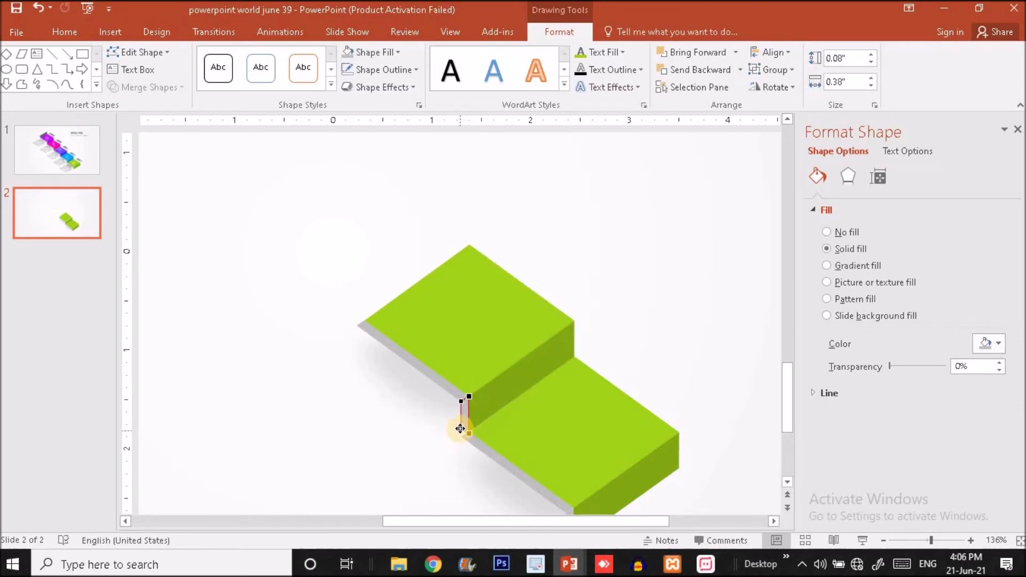
{"action": "left_click_drag", "start_coordinate": [460, 429], "coordinate": [461, 437]}
{"action": "left_click", "coordinate": [422, 449]}
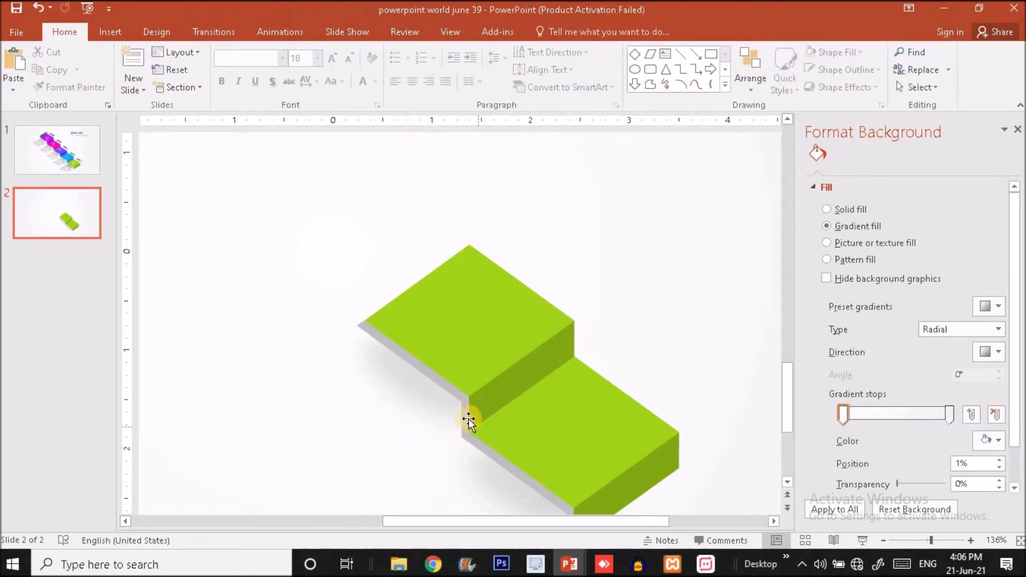
Group the second block's faces and grey strips without its shadow, and place a copy flush against its back edge as the third step.
{"action": "left_click", "coordinate": [467, 419]}
{"action": "mouse_move", "coordinate": [287, 165]}
{"action": "left_mouse_down"}
{"action": "mouse_move", "coordinate": [566, 373]}
{"action": "mouse_move", "coordinate": [608, 454]}
{"action": "left_mouse_up"}
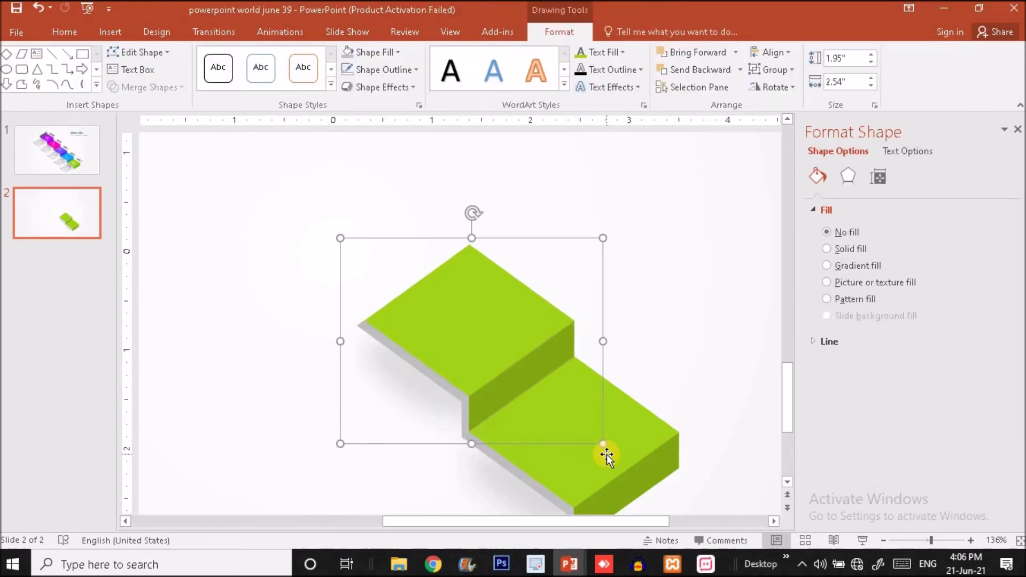
{"action": "left_click_drag", "start_coordinate": [607, 454], "coordinate": [366, 218]}
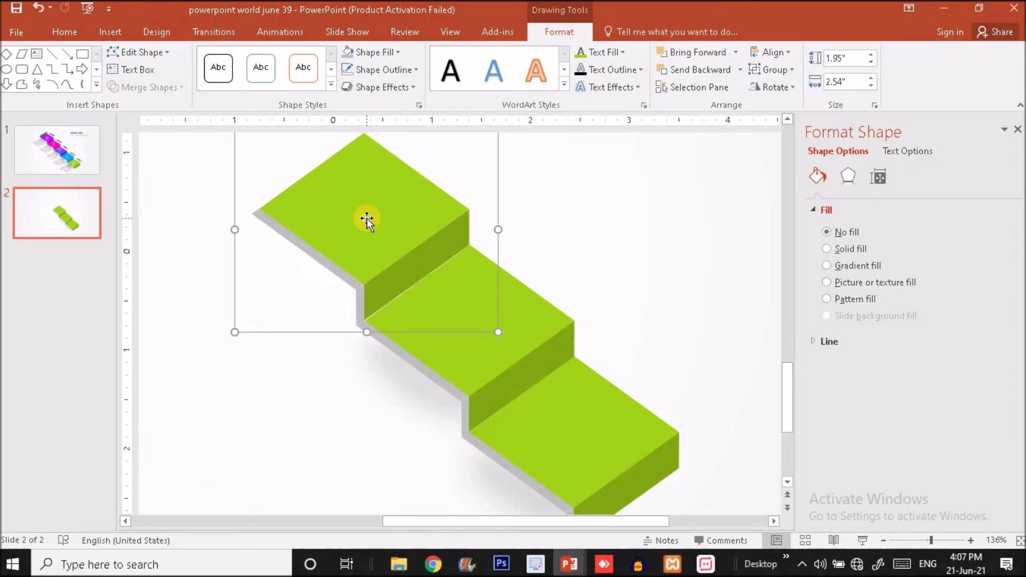
{"action": "key", "text": "ctrl+Right"}
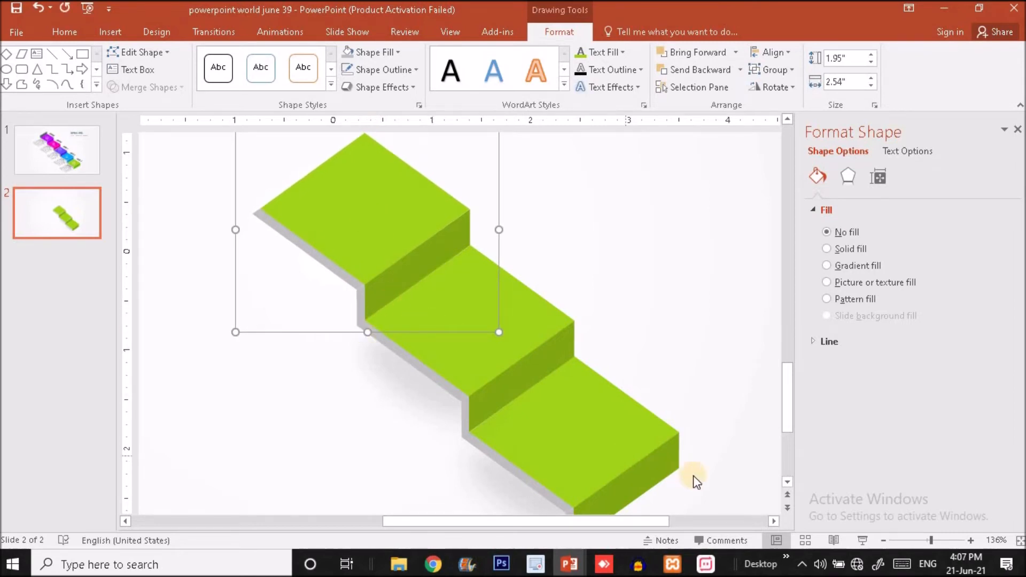
Add two more copies of the block up and to the left to complete a five-step staircase, and save the presentation.
{"action": "left_click", "coordinate": [910, 543]}
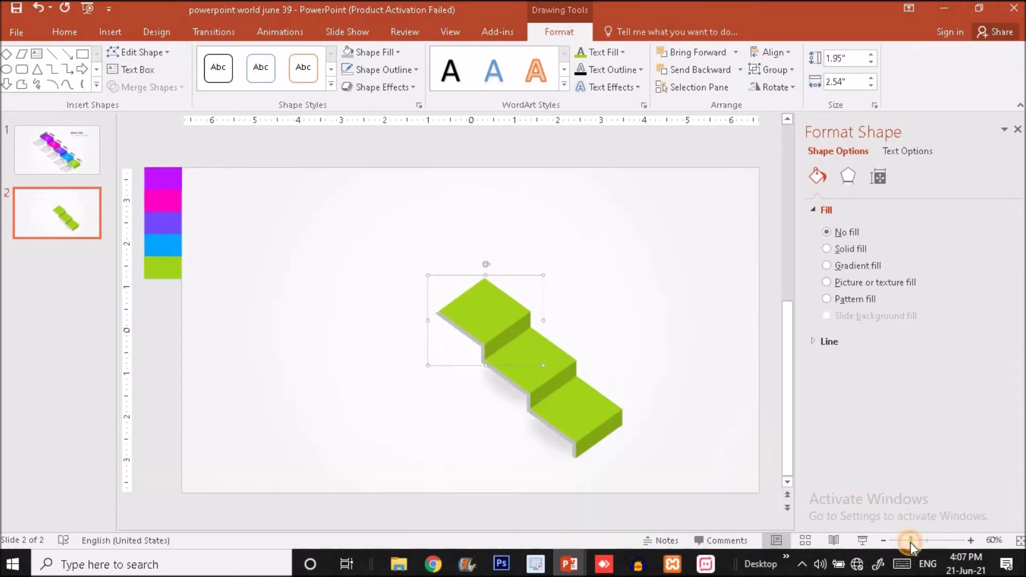
{"action": "left_click_drag", "start_coordinate": [551, 363], "coordinate": [504, 314]}
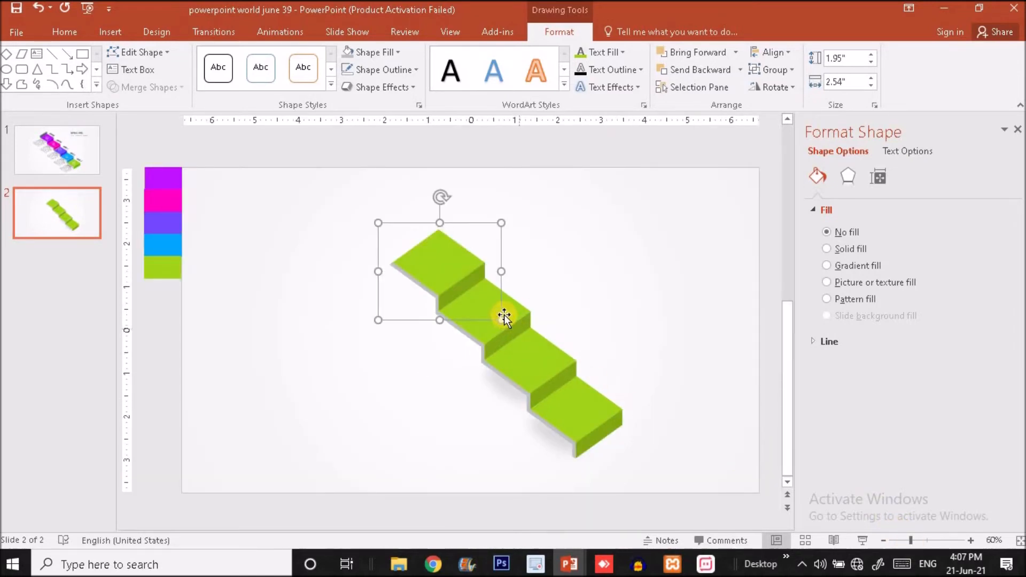
{"action": "key", "text": "ctrl+d"}
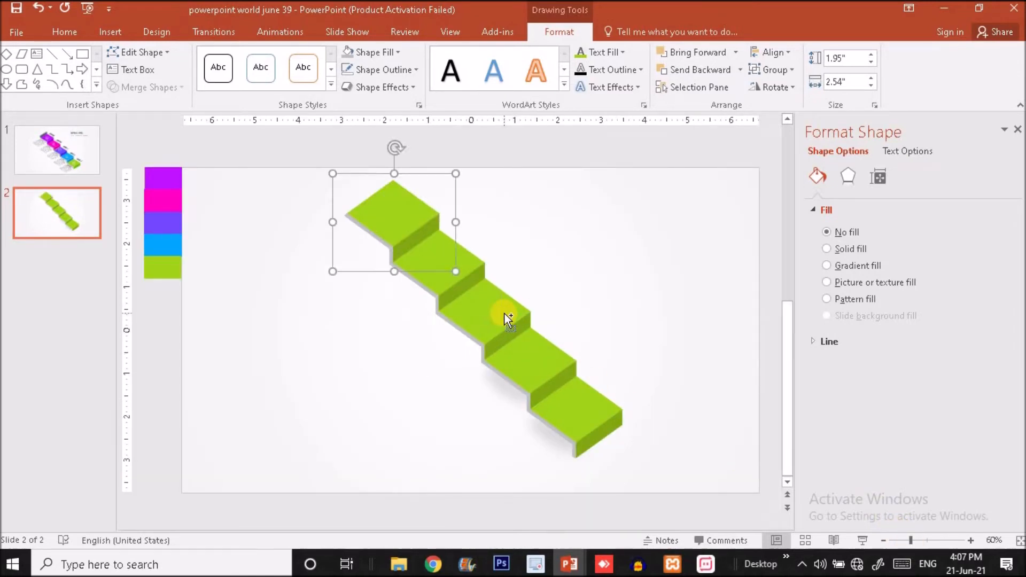
{"action": "key", "text": "ctrl+s"}
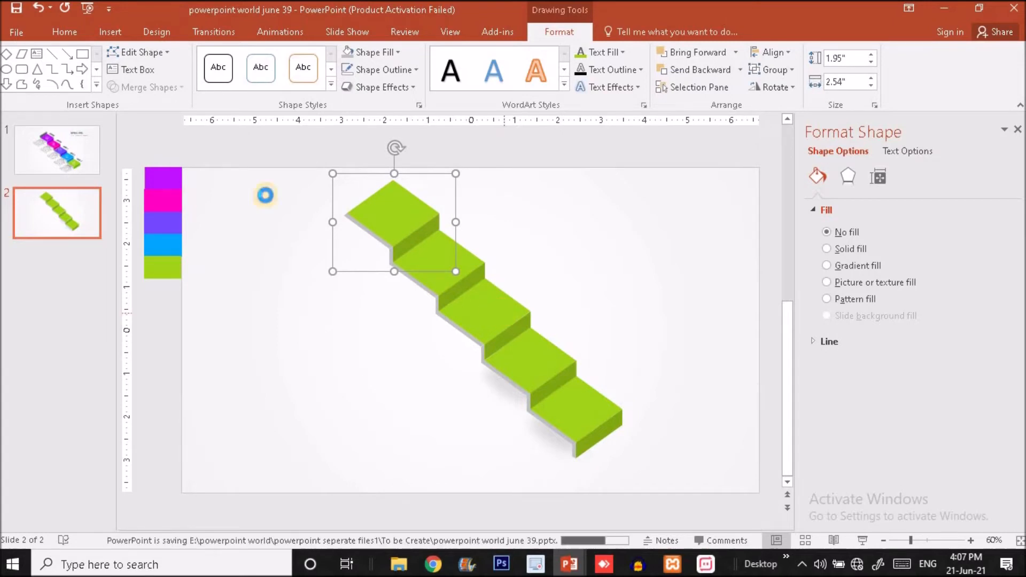
Fill the top face of the second block from the bottom with the blue of the colour swatch using the Eyedropper.
{"action": "left_click", "coordinate": [536, 352]}
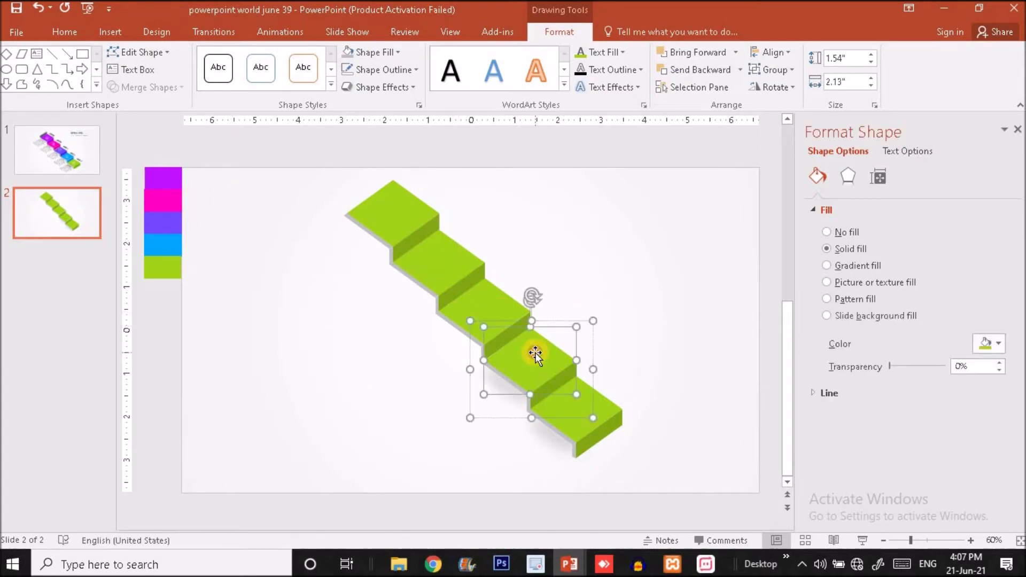
{"action": "left_click", "coordinate": [375, 52]}
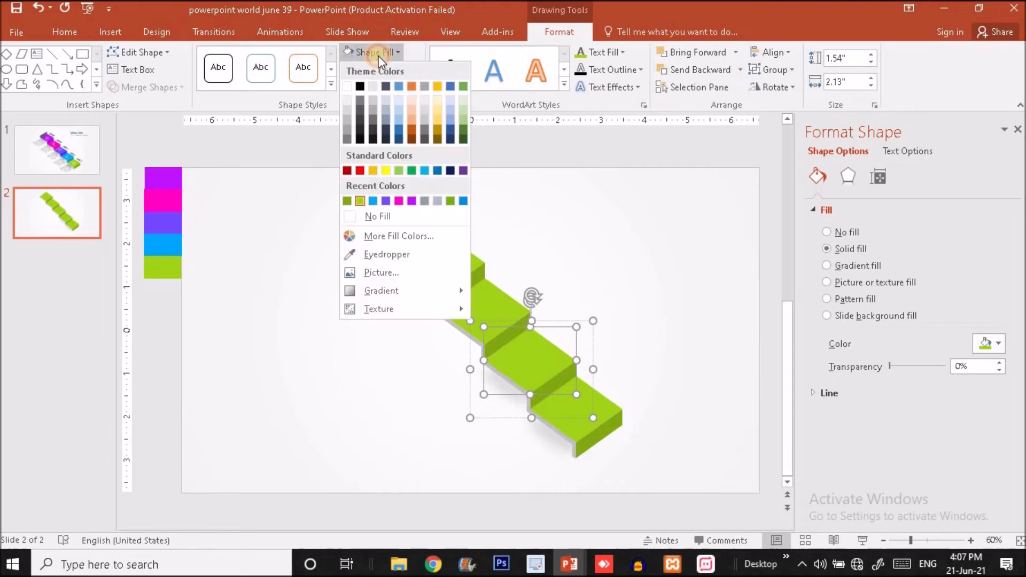
{"action": "left_click", "coordinate": [399, 258]}
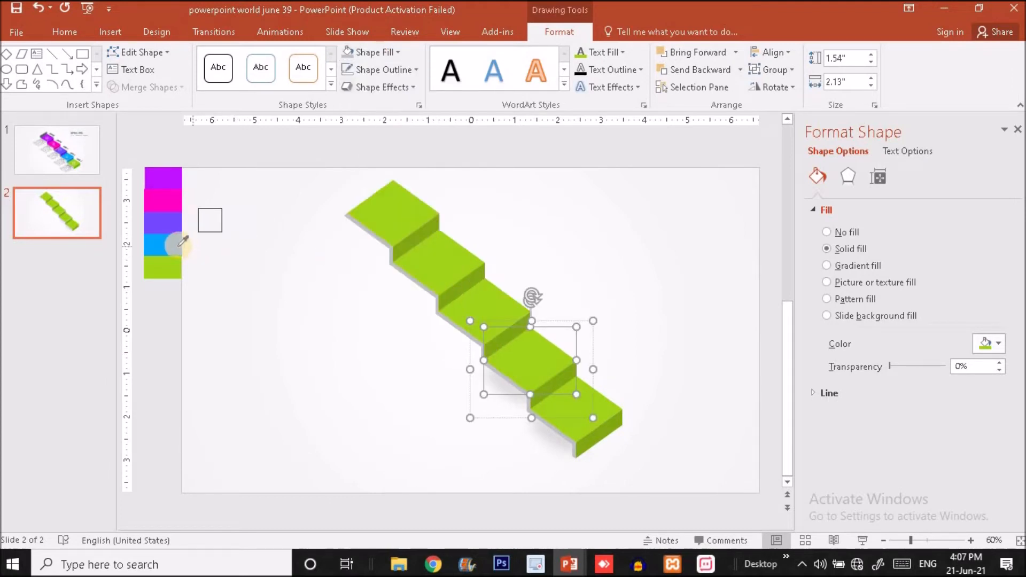
{"action": "left_click", "coordinate": [177, 244]}
Fill the second block's front side face with a darker blue, RGB 0, 120, 180.
{"action": "left_click", "coordinate": [561, 385]}
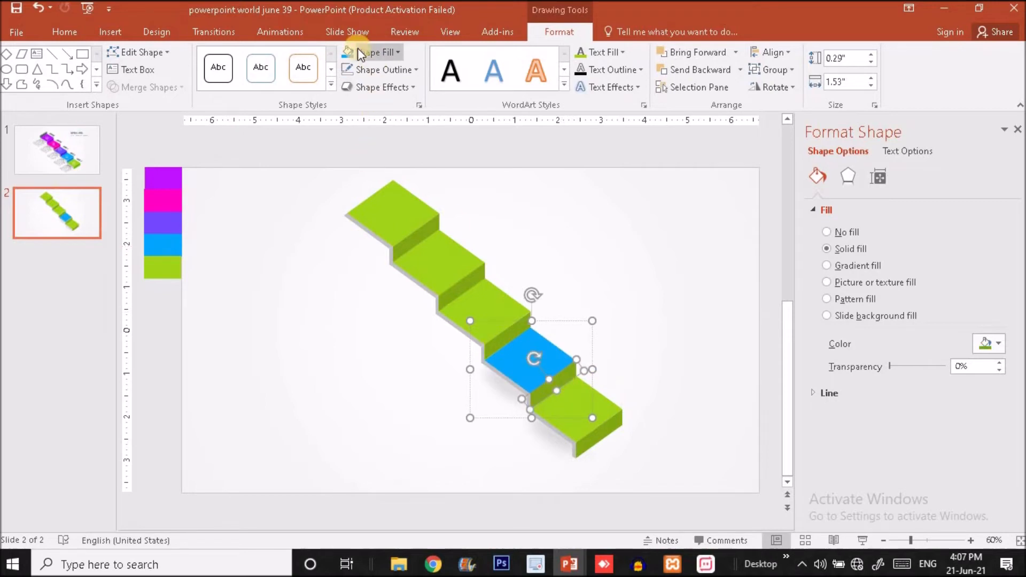
{"action": "left_click", "coordinate": [374, 52]}
{"action": "left_click", "coordinate": [386, 53]}
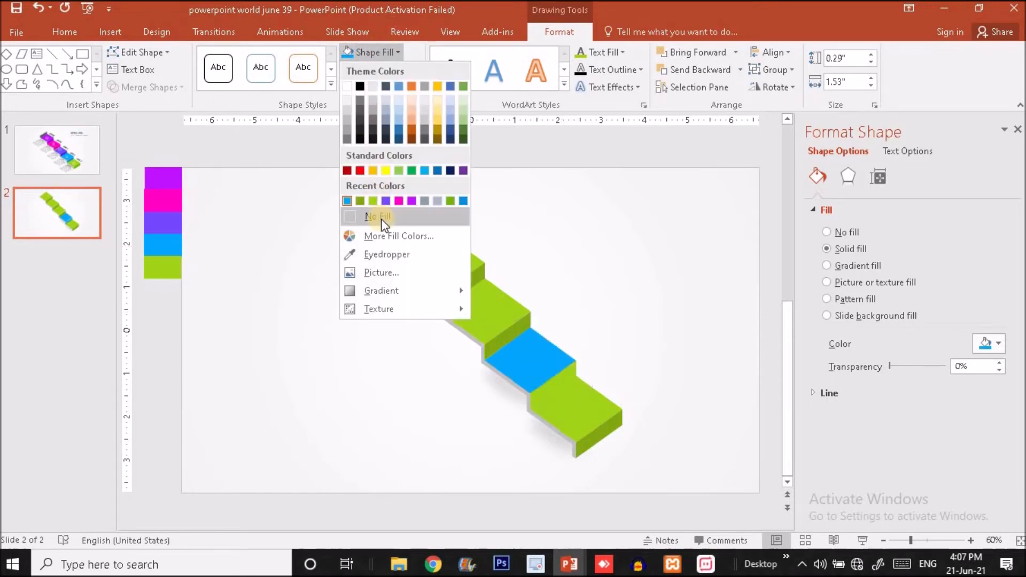
{"action": "left_click", "coordinate": [376, 235]}
{"action": "left_click", "coordinate": [556, 238]}
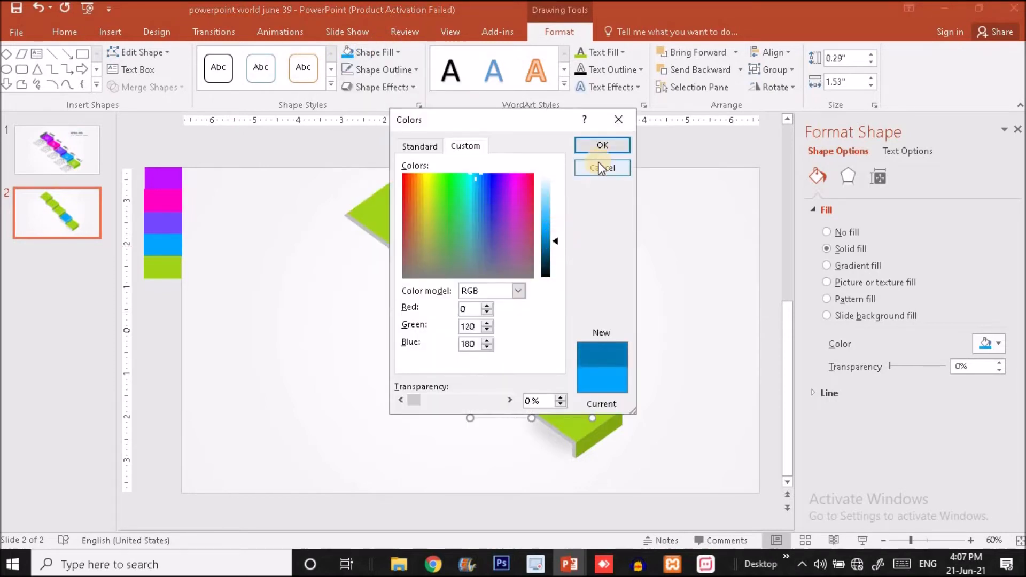
{"action": "left_click", "coordinate": [598, 168]}
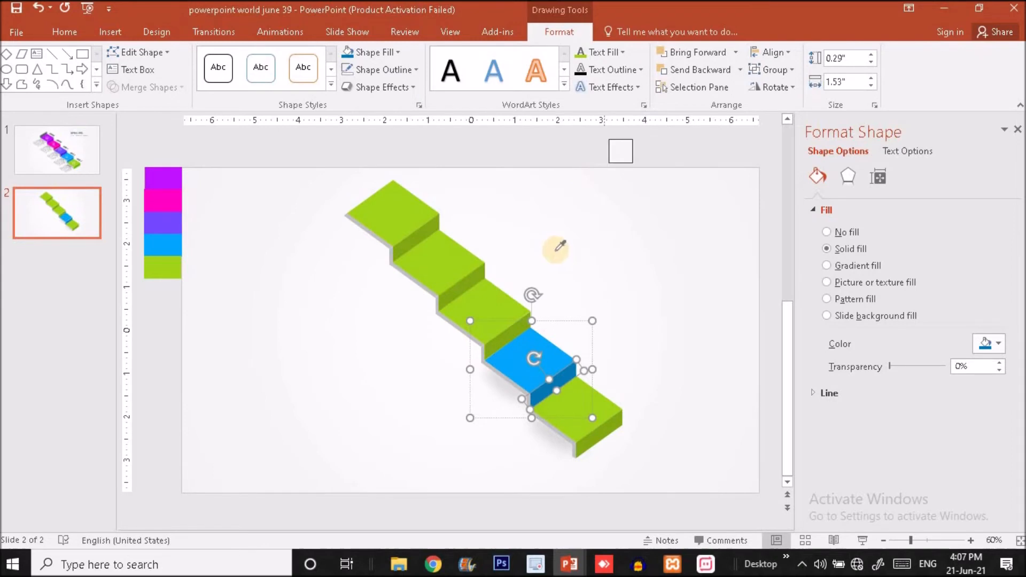
Fill the top face of the third block from the bottom with the violet of the colour swatch using the Eyedropper.
{"action": "left_click", "coordinate": [515, 309]}
{"action": "left_click", "coordinate": [398, 53]}
{"action": "left_click", "coordinate": [379, 251]}
{"action": "left_click", "coordinate": [172, 222]}
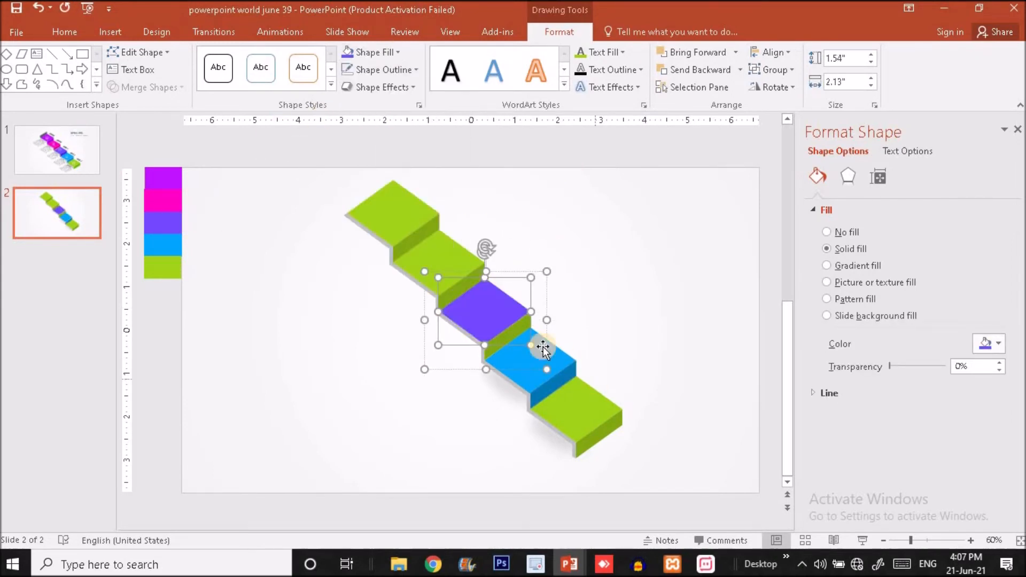
Fill the third block's front side face with a darker shade of its violet using a custom colour.
{"action": "left_click", "coordinate": [515, 334]}
{"action": "left_click", "coordinate": [348, 53]}
{"action": "left_click", "coordinate": [371, 56]}
{"action": "left_click", "coordinate": [396, 232]}
{"action": "left_click_drag", "start_coordinate": [543, 214], "coordinate": [555, 227]}
{"action": "left_click", "coordinate": [624, 148]}
Fill the top face of the fourth block from the bottom with the pink of the colour swatch using the Eyedropper.
{"action": "left_click", "coordinate": [450, 255]}
{"action": "left_click", "coordinate": [377, 52]}
{"action": "left_click", "coordinate": [394, 255]}
{"action": "left_click", "coordinate": [188, 207]}
Fill the fourth block's front side face with a darker pink, RGB 218, 0, 166.
{"action": "left_click", "coordinate": [473, 281]}
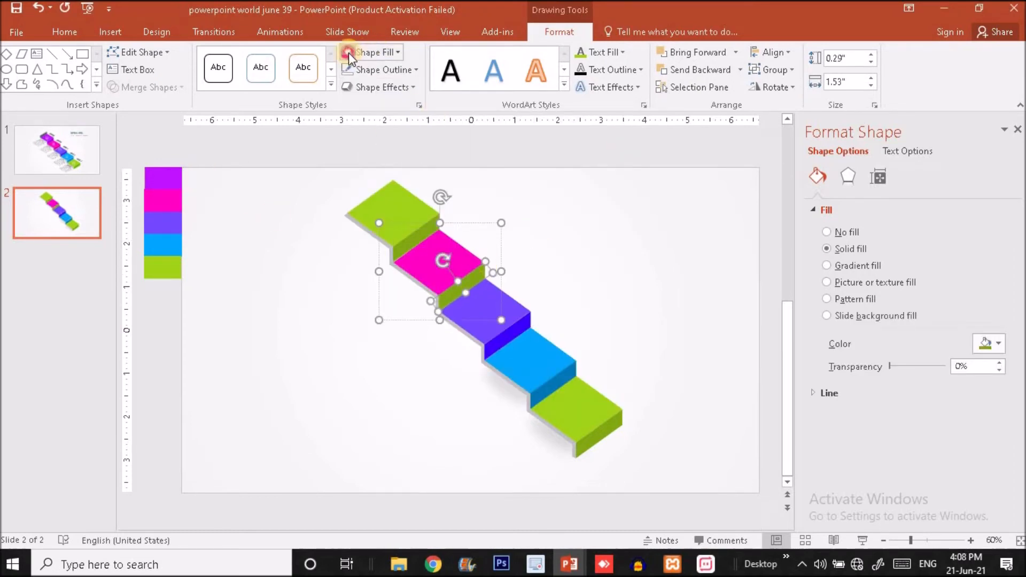
{"action": "left_click", "coordinate": [348, 53]}
{"action": "left_click", "coordinate": [397, 53]}
{"action": "left_click", "coordinate": [376, 240]}
{"action": "left_click_drag", "start_coordinate": [541, 241], "coordinate": [556, 235]}
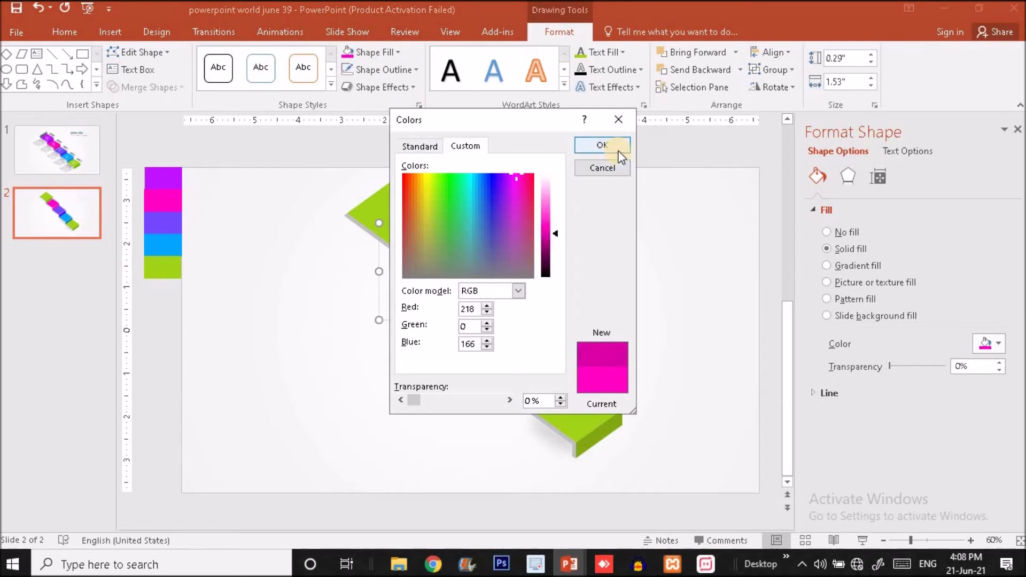
{"action": "left_click", "coordinate": [602, 145]}
Fill the top face of the uppermost block with the purple of the colour swatch using the Eyedropper.
{"action": "left_click", "coordinate": [392, 214]}
{"action": "left_click", "coordinate": [372, 56]}
{"action": "left_click", "coordinate": [377, 249]}
{"action": "left_click", "coordinate": [162, 178]}
Fill the uppermost block's front side face with a darker shade of its purple using a custom colour.
{"action": "left_click", "coordinate": [416, 235]}
{"action": "left_click", "coordinate": [374, 52]}
{"action": "left_click", "coordinate": [399, 236]}
{"action": "left_click_drag", "start_coordinate": [549, 235], "coordinate": [552, 249]}
{"action": "key", "text": "Return"}
{"action": "left_click", "coordinate": [594, 227]}
Group all parts of the staircase and move the group slightly down the slide.
{"action": "left_click_drag", "start_coordinate": [302, 150], "coordinate": [737, 521]}
{"action": "key", "text": "ctrl+g"}
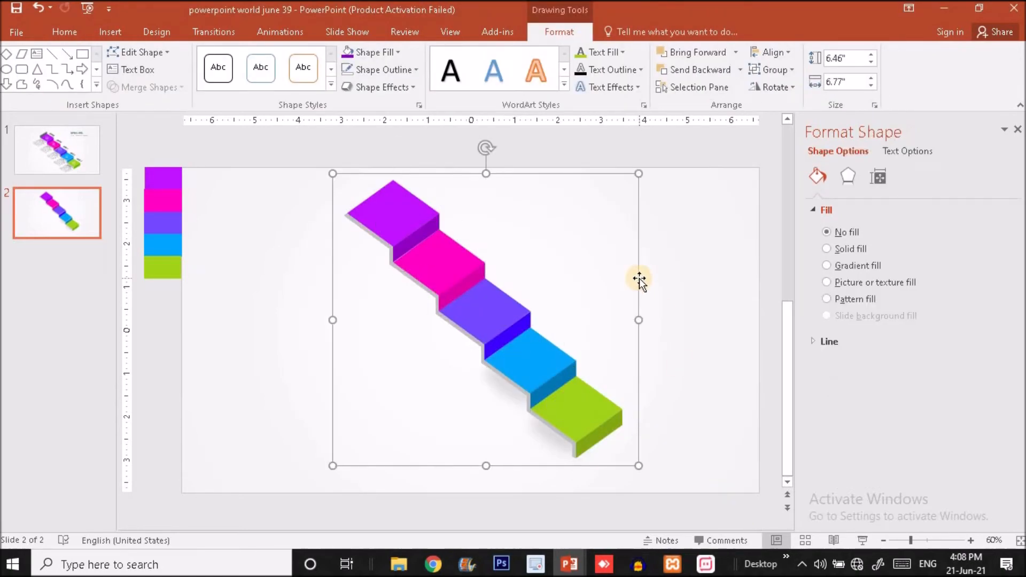
{"action": "left_click_drag", "start_coordinate": [640, 281], "coordinate": [639, 291]}
Duplicate the blue step's soft shadow, place the copy under the violet step's left edge, and send it to the back.
{"action": "left_click", "coordinate": [508, 394]}
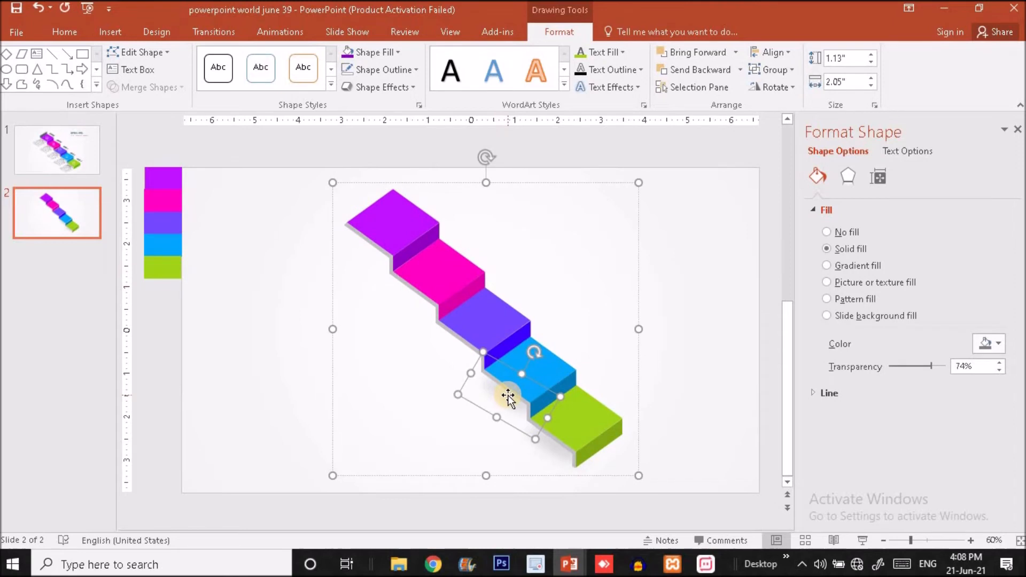
{"action": "left_click", "coordinate": [458, 352]}
{"action": "left_click", "coordinate": [460, 344]}
{"action": "left_click", "coordinate": [460, 344]}
{"action": "left_click", "coordinate": [426, 308]}
{"action": "left_click", "coordinate": [503, 403]}
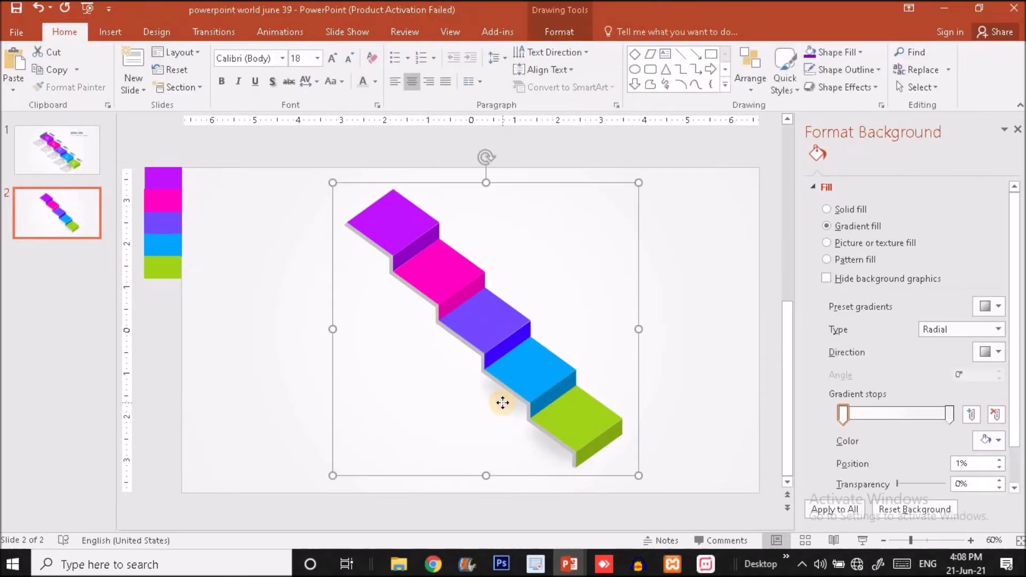
{"action": "left_click", "coordinate": [513, 404]}
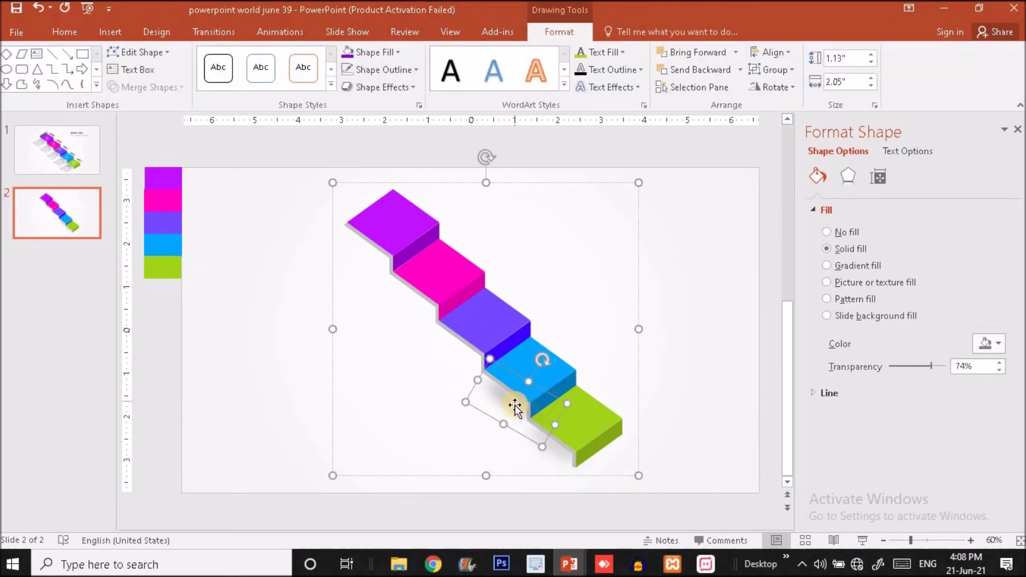
{"action": "left_click_drag", "start_coordinate": [470, 394], "coordinate": [432, 361]}
{"action": "right_click", "coordinate": [433, 362]}
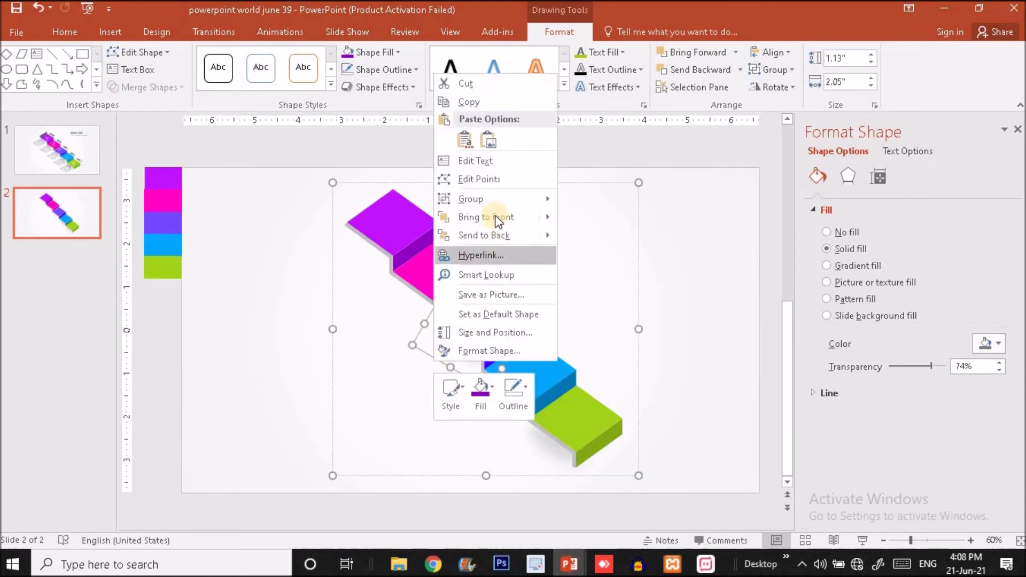
{"action": "left_click", "coordinate": [502, 234]}
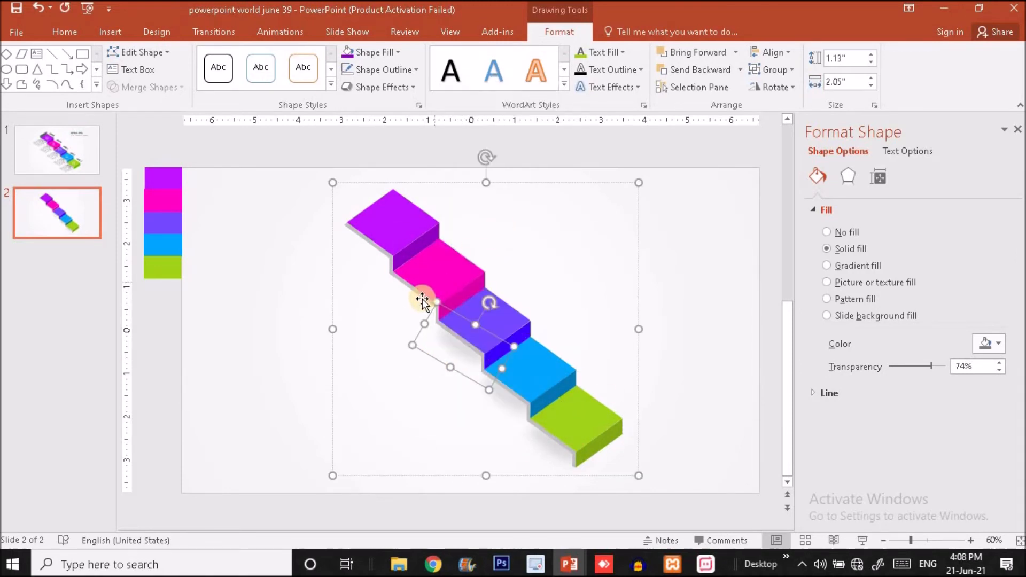
Place further shadow copies under the left edges of the pink and purple steps, sending each to the back.
{"action": "left_click_drag", "start_coordinate": [461, 378], "coordinate": [415, 329]}
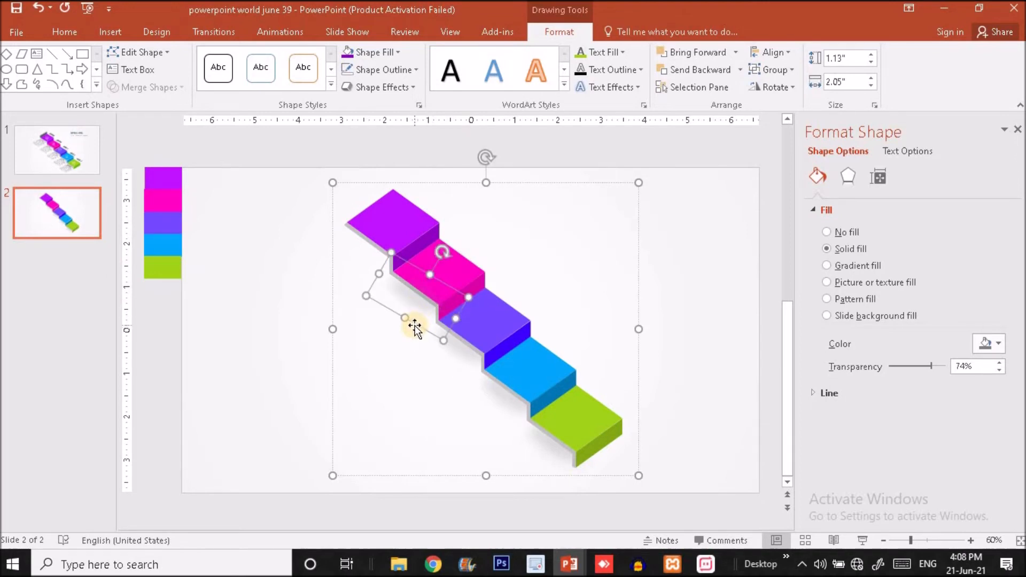
{"action": "right_click", "coordinate": [415, 329]}
{"action": "left_click", "coordinate": [486, 202]}
{"action": "key", "text": "ctrl+d"}
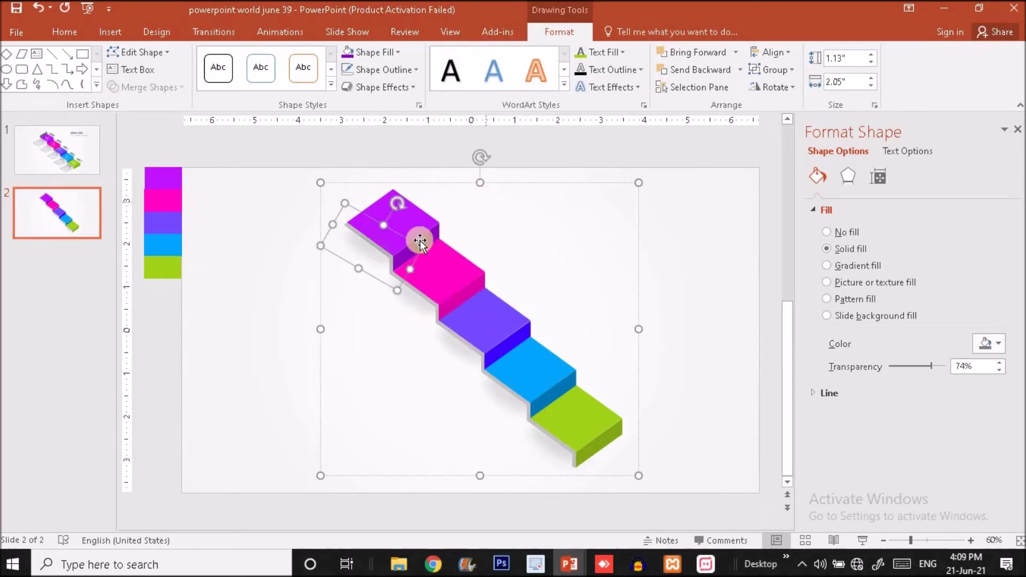
{"action": "right_click", "coordinate": [372, 281]}
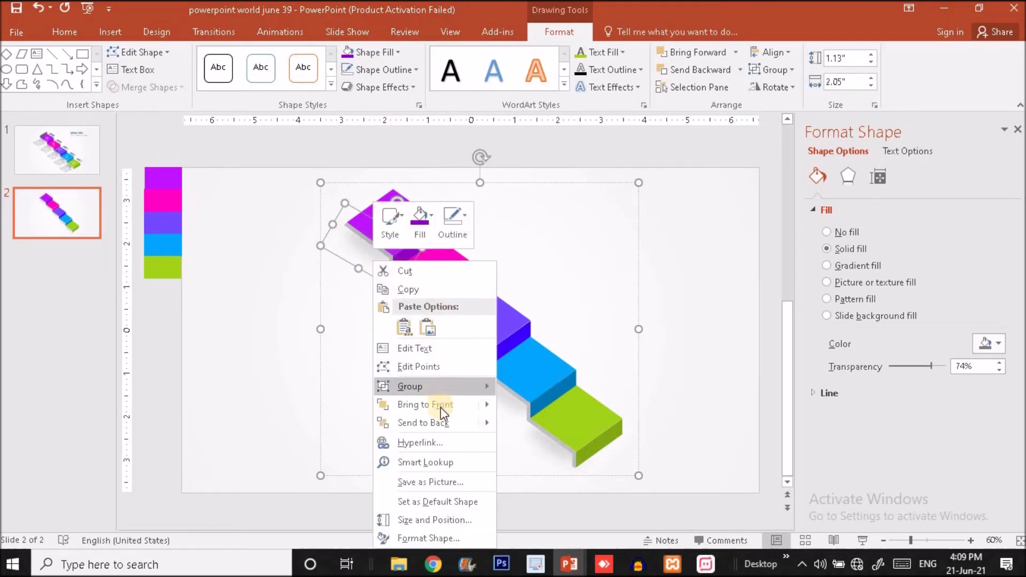
{"action": "left_click", "coordinate": [540, 425]}
Copy the five white step icons from slide 1 to slide 2 and position them on the matching top faces.
{"action": "left_click", "coordinate": [76, 157]}
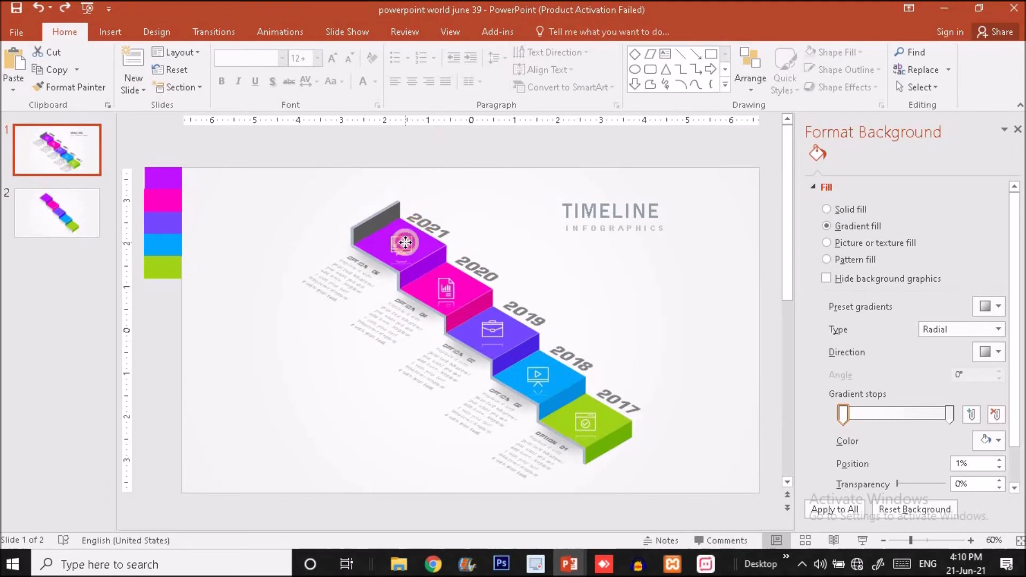
{"action": "left_click", "coordinate": [408, 238]}
{"action": "left_click", "coordinate": [452, 290], "text": "shift"}
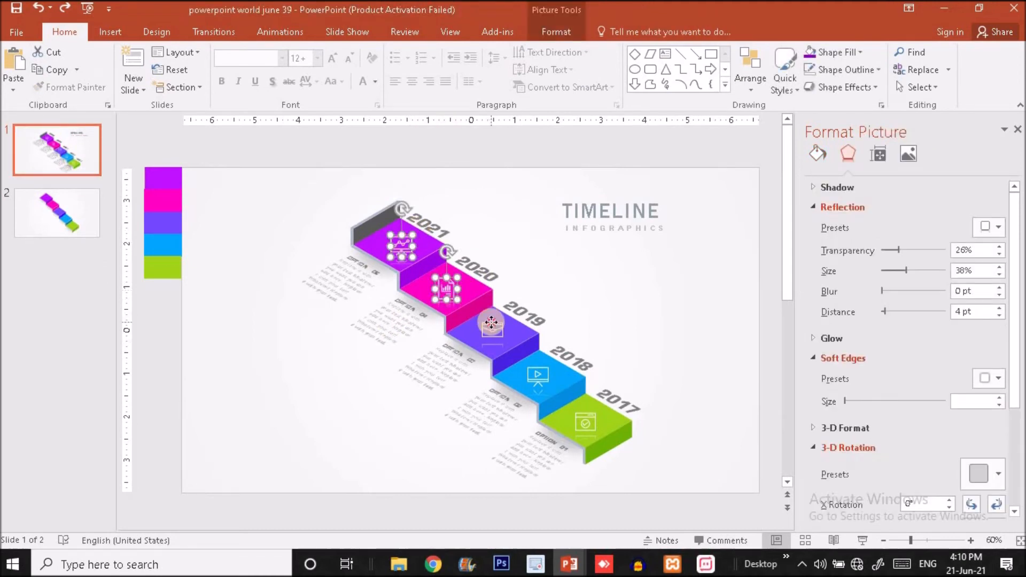
{"action": "left_click", "coordinate": [491, 323], "text": "shift"}
{"action": "left_click", "coordinate": [537, 376], "text": "shift"}
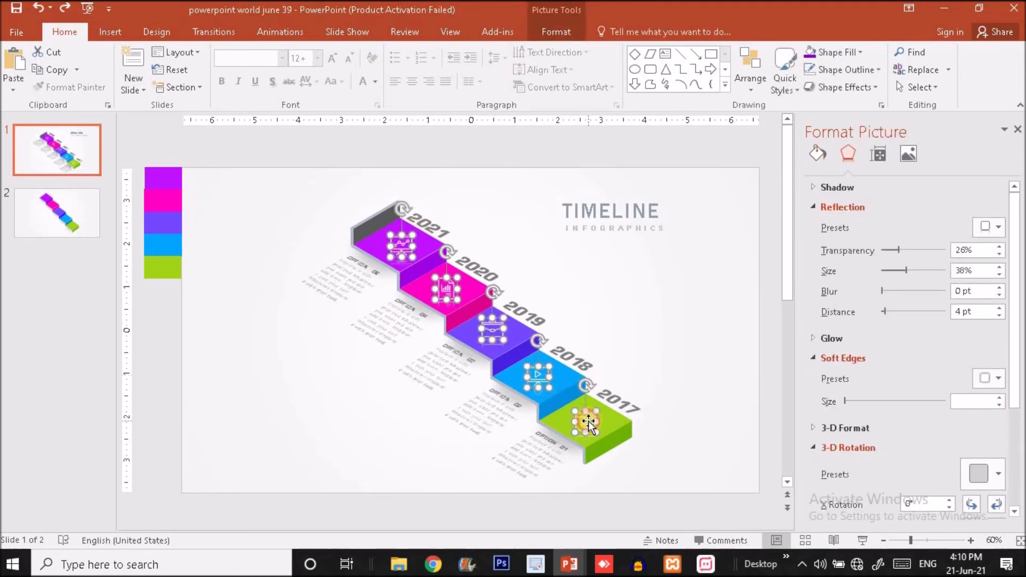
{"action": "left_click", "coordinate": [82, 223]}
{"action": "key", "text": "ctrl+v"}
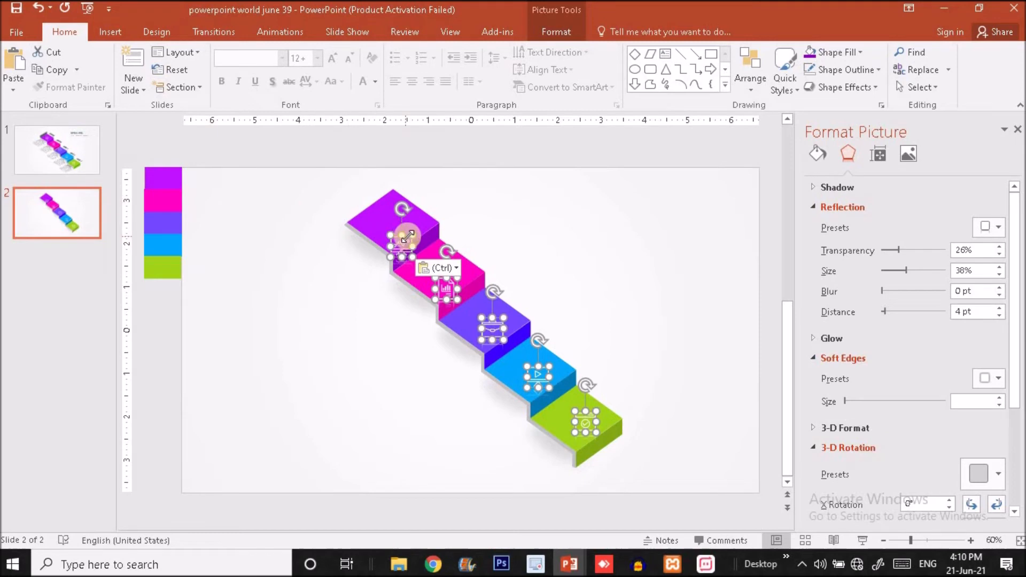
{"action": "left_click_drag", "start_coordinate": [399, 242], "coordinate": [394, 231]}
{"action": "left_click", "coordinate": [595, 265]}
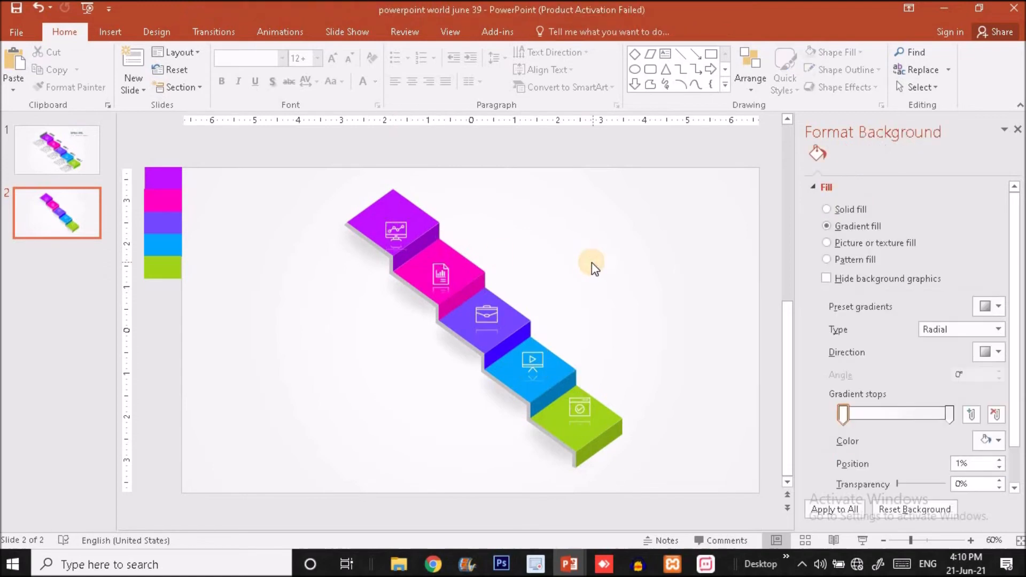